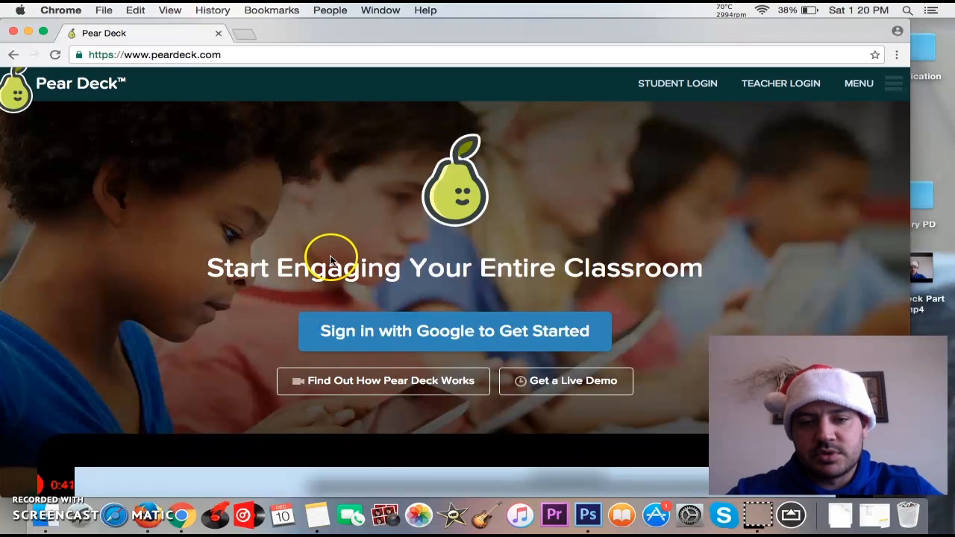
Look over the Pear Deck landing page, including the how-it-works video, the feature overview and the teacher testimonials.
scroll(262, 317, down, 1)
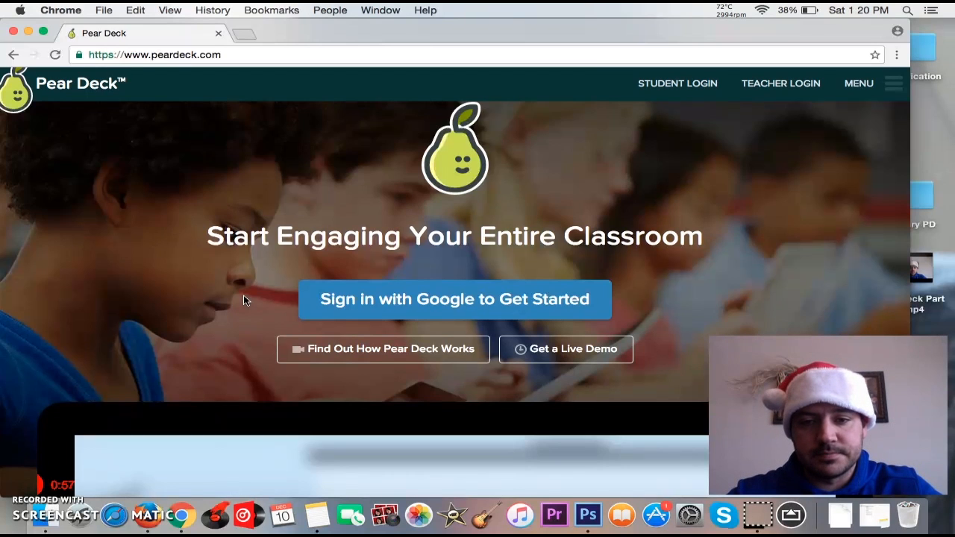
scroll(243, 295, down, 2)
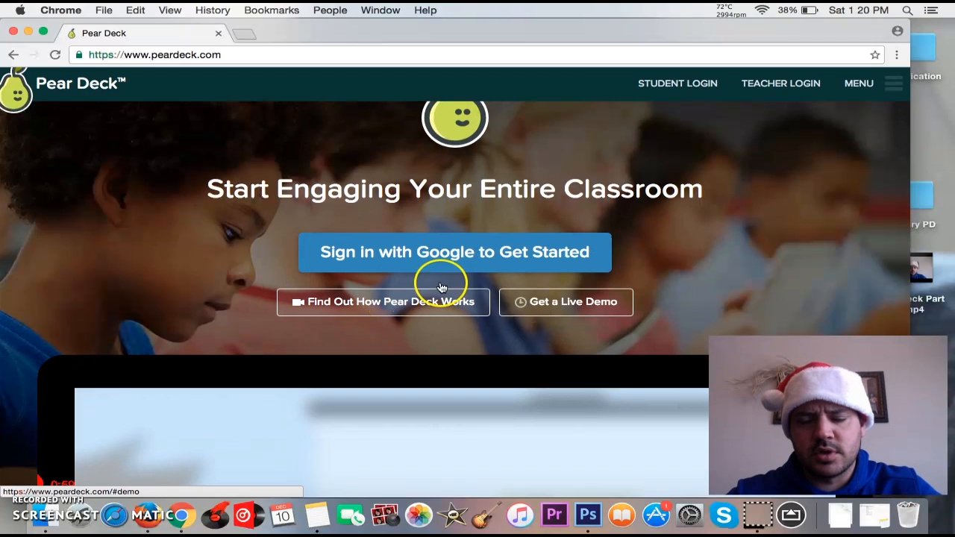
scroll(530, 343, down, 5)
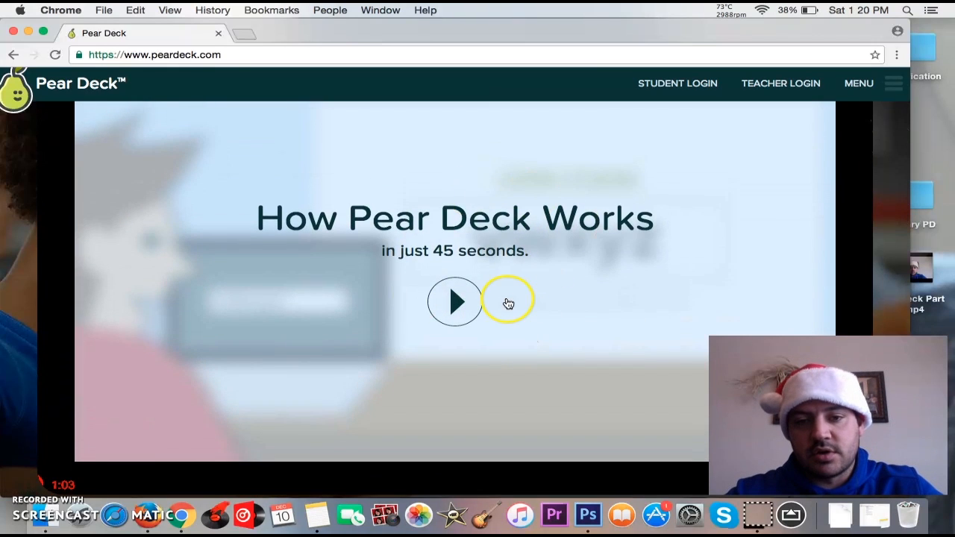
scroll(497, 366, down, 4)
scroll(497, 367, down, 10)
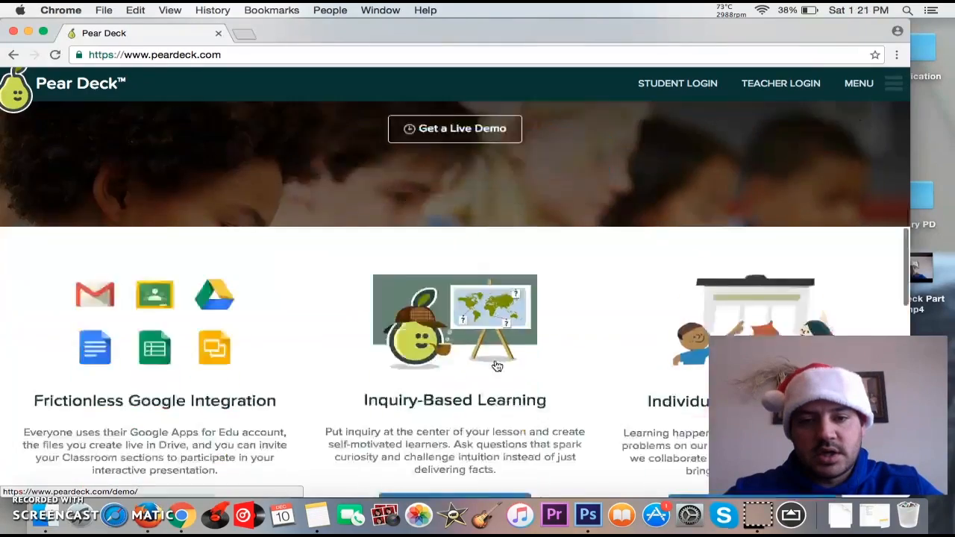
scroll(497, 366, down, 2)
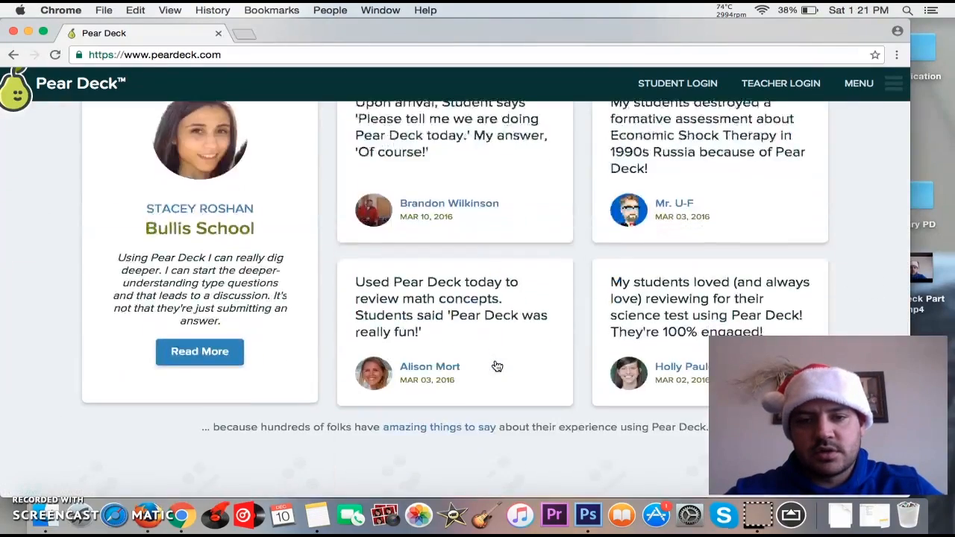
scroll(497, 366, up, 10)
scroll(497, 366, down, 1)
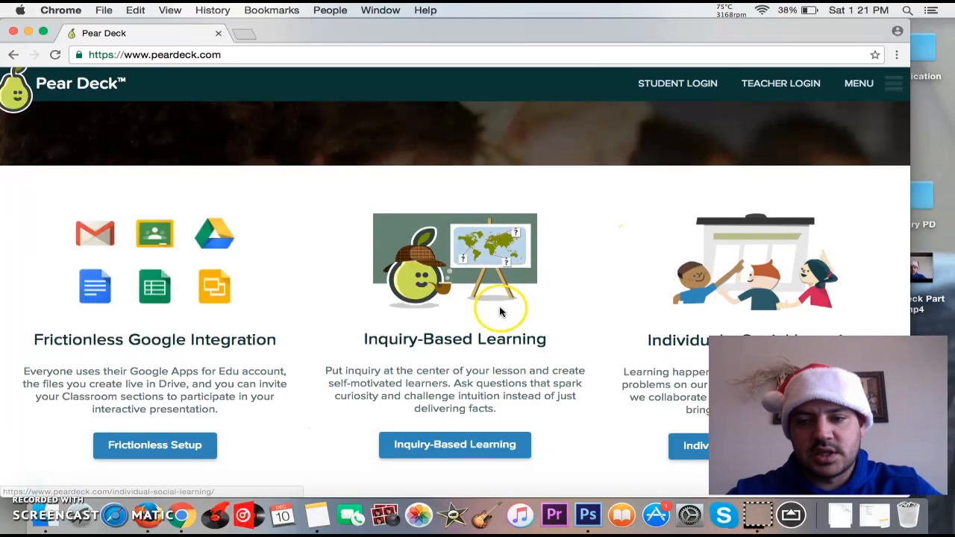
scroll(559, 320, up, 6)
scroll(557, 321, up, 3)
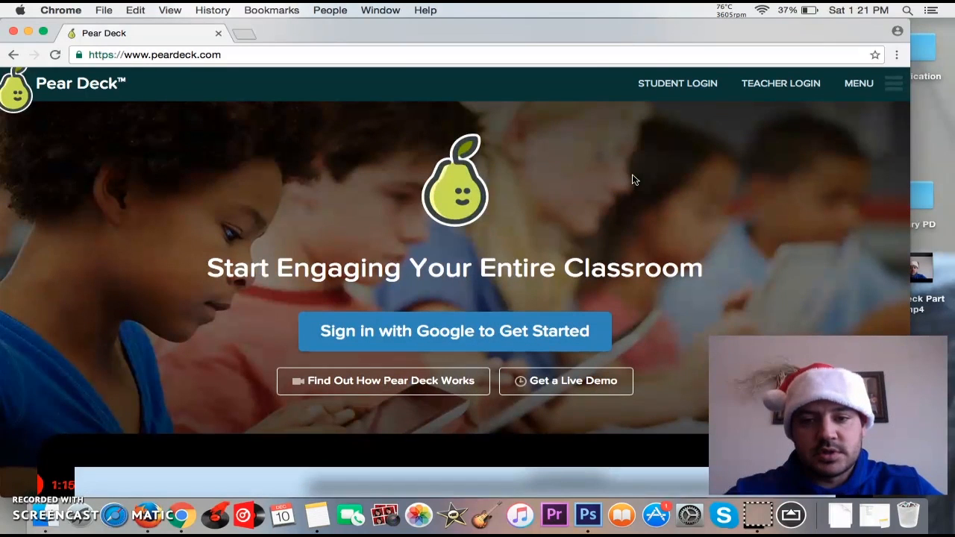
Enter Pear Deck through the teacher login and look through the decks under Recent Activity.
click(791, 93)
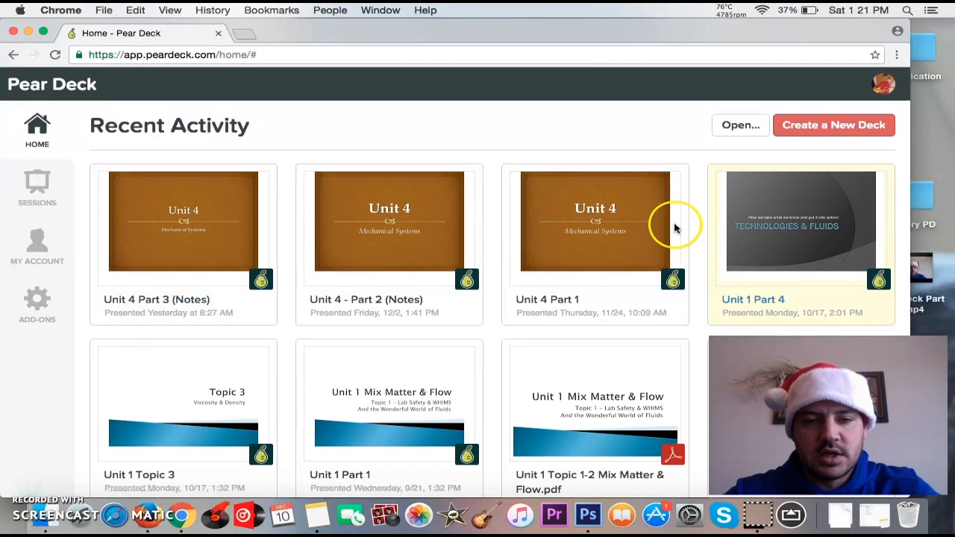
scroll(351, 302, down, 10)
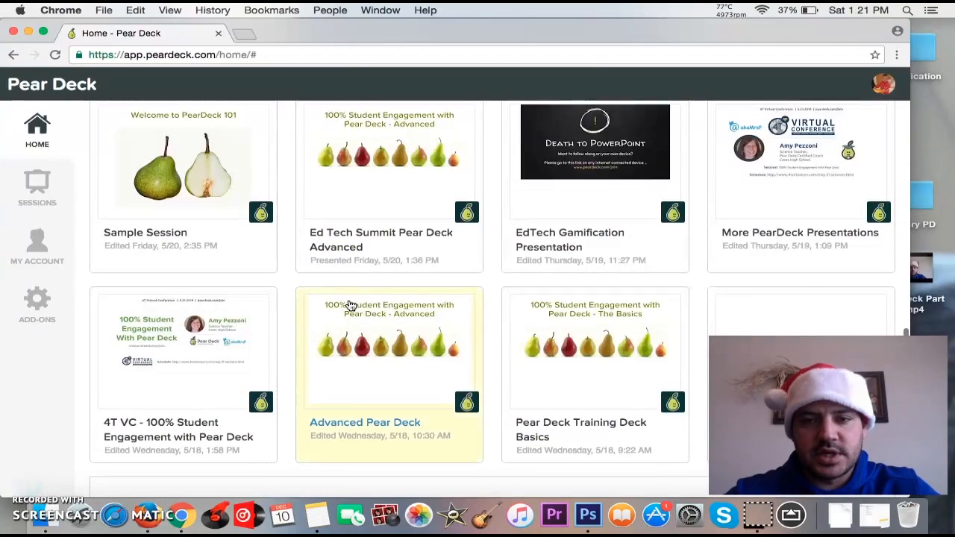
scroll(351, 304, up, 10)
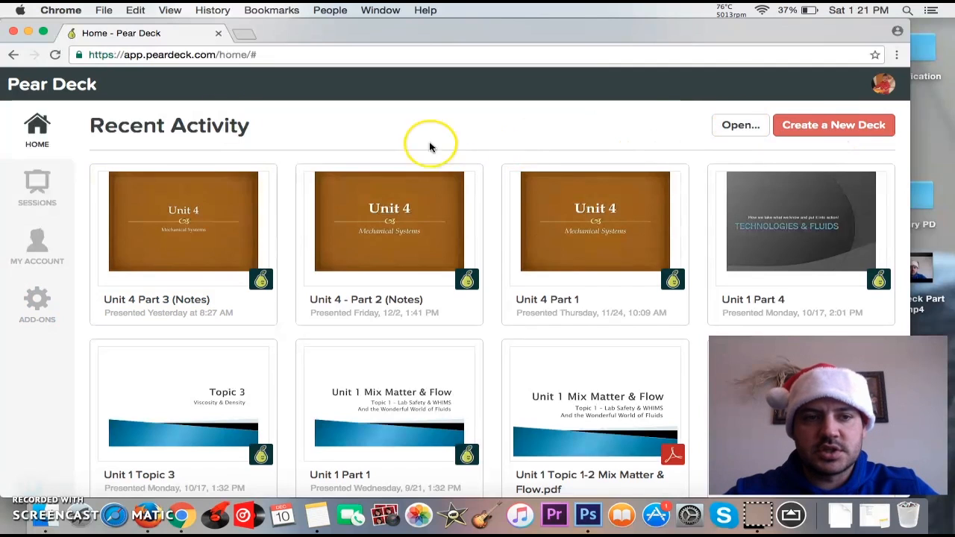
scroll(443, 359, down, 5)
scroll(446, 362, down, 5)
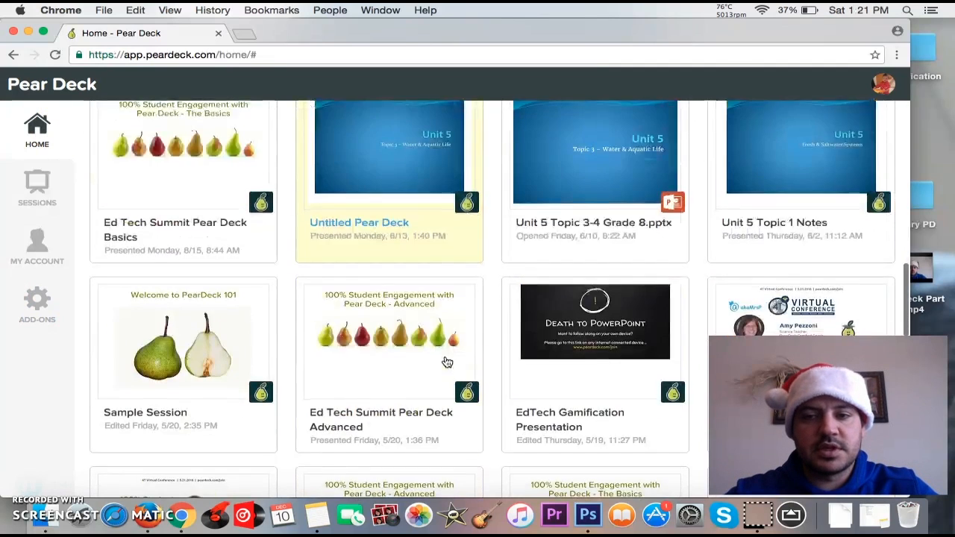
scroll(446, 362, up, 10)
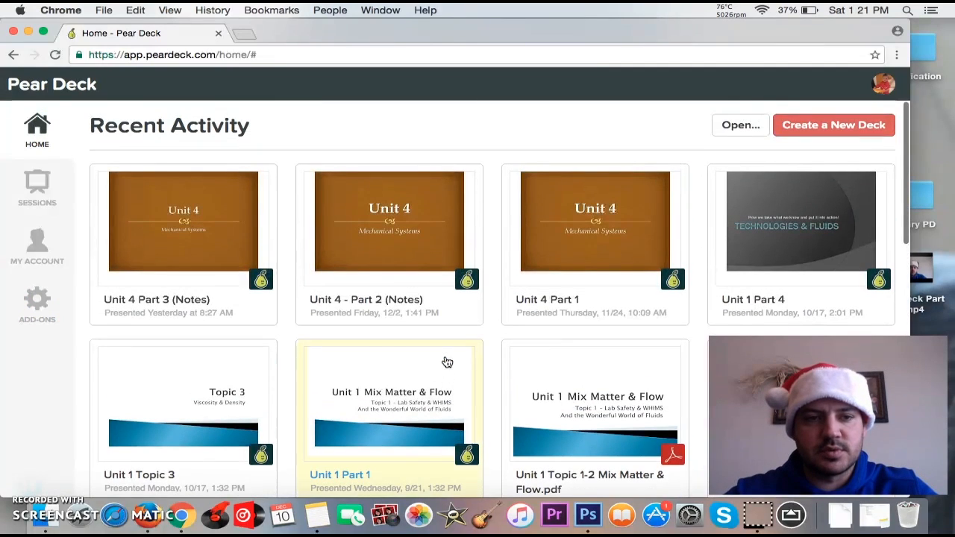
Open the Sessions page and look through the past sessions with their decks, participants, ratings and dates.
click(44, 192)
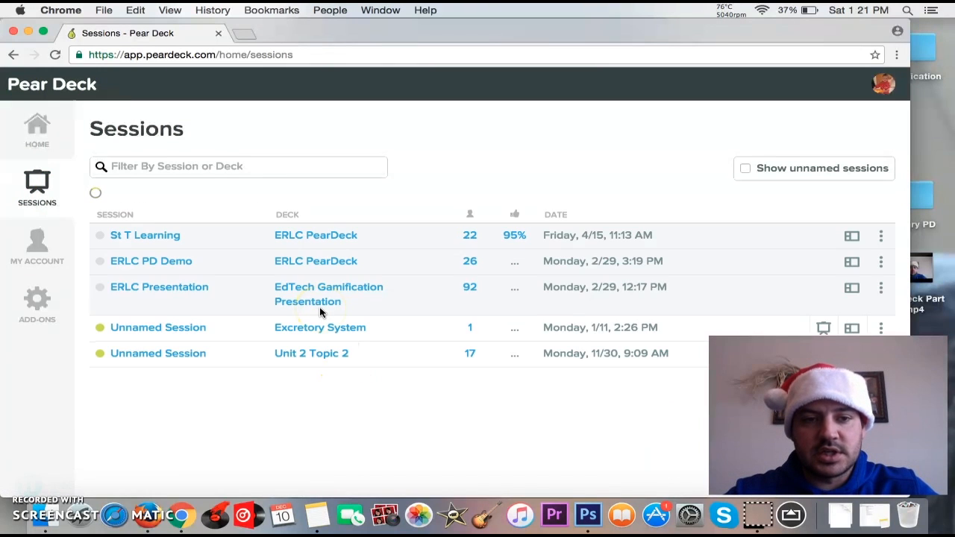
scroll(336, 351, down, 3)
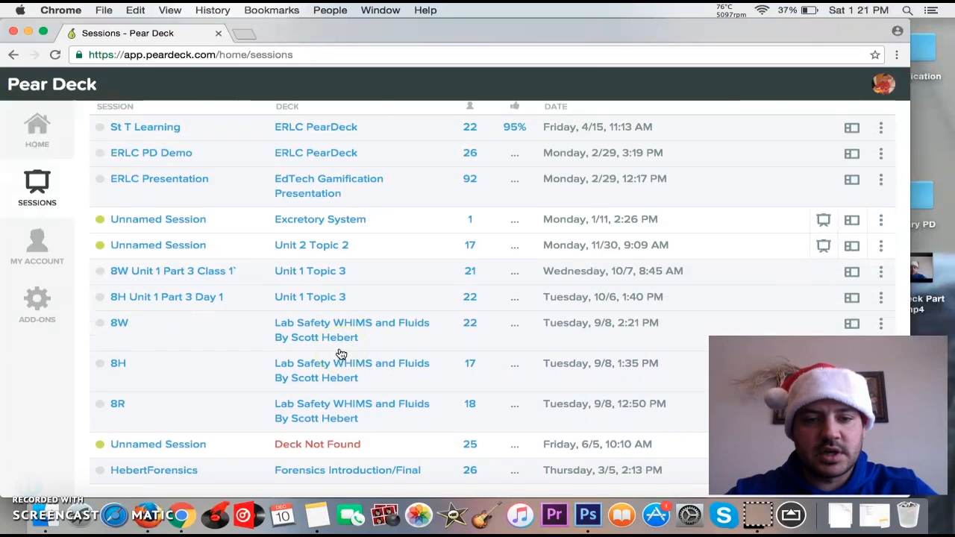
scroll(340, 354, up, 3)
scroll(341, 354, down, 3)
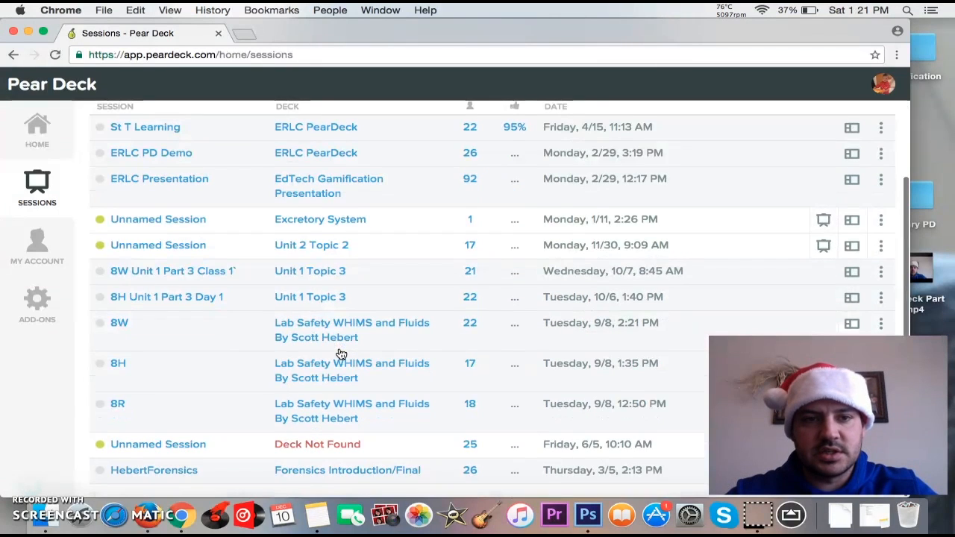
scroll(340, 353, up, 3)
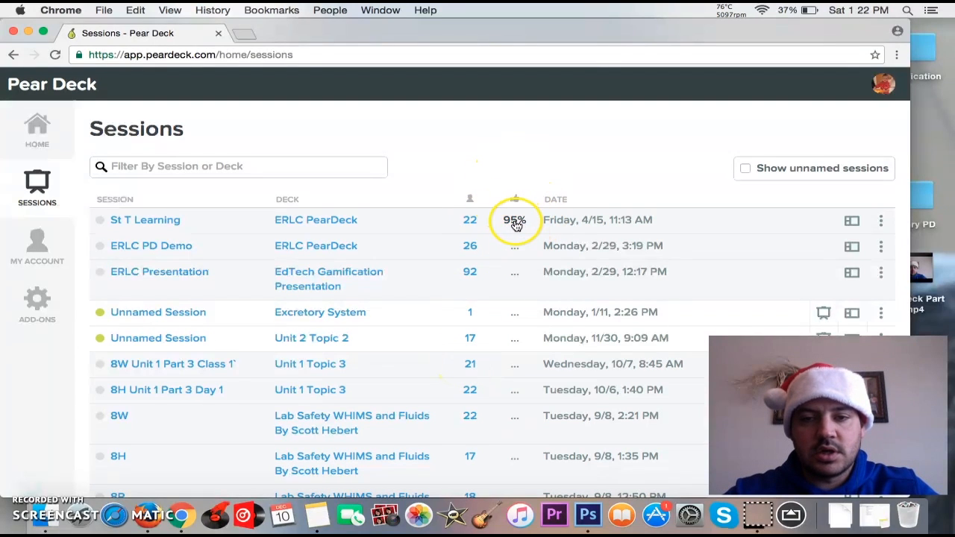
scroll(514, 224, down, 1)
scroll(513, 226, down, 2)
scroll(514, 225, up, 3)
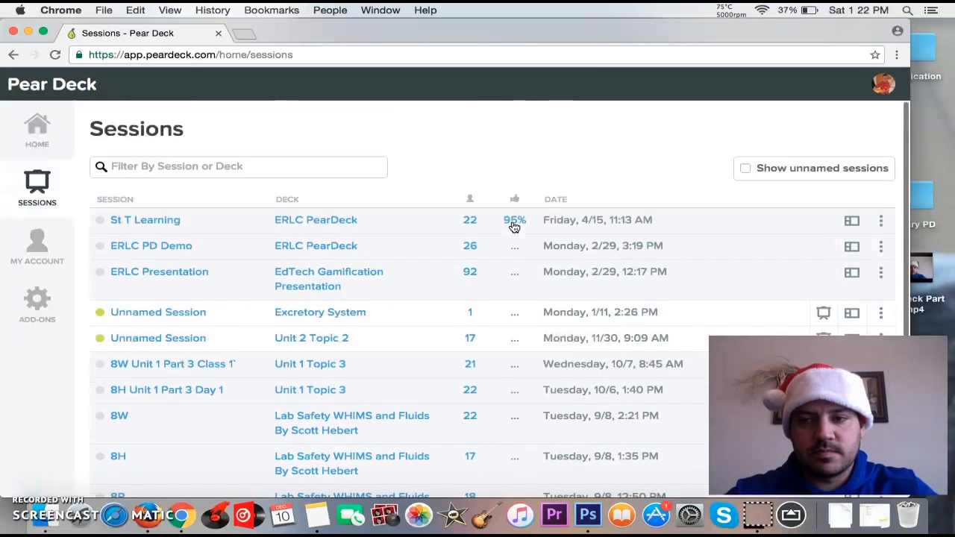
Review the additional actions offered for the St T Learning session, such as reopening, renaming, Takeaways and spreadsheet export.
click(850, 222)
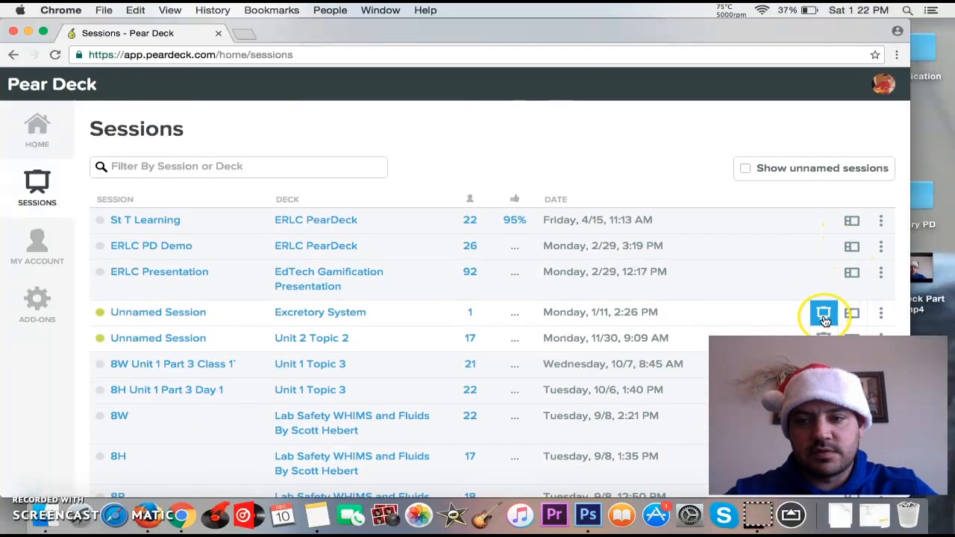
scroll(852, 267, down, 3)
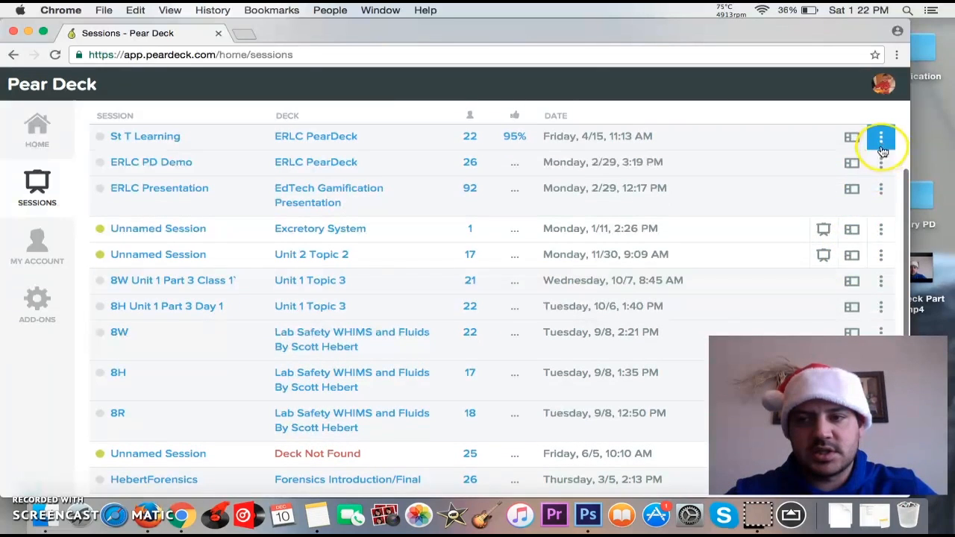
click(880, 137)
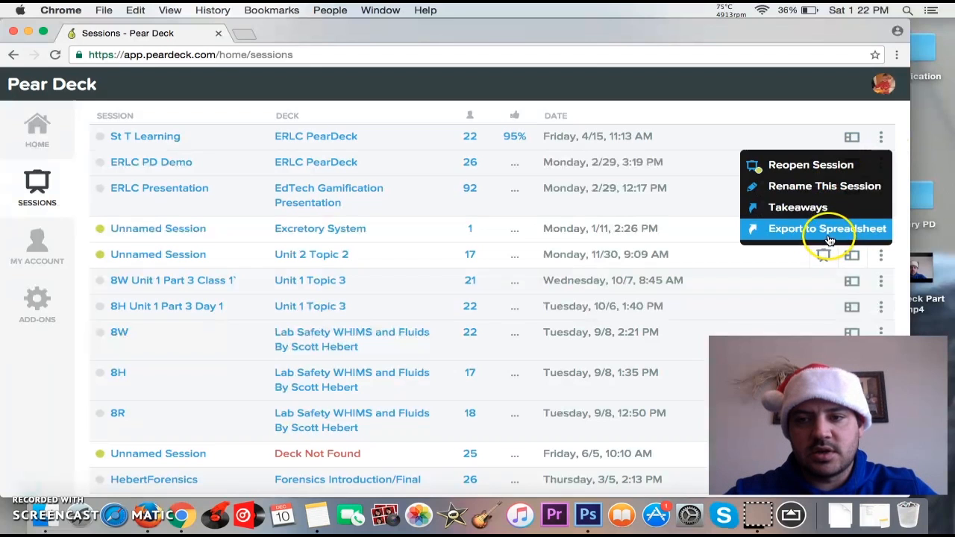
click(591, 90)
Open the account page and review the current plan summary and email preferences.
click(39, 242)
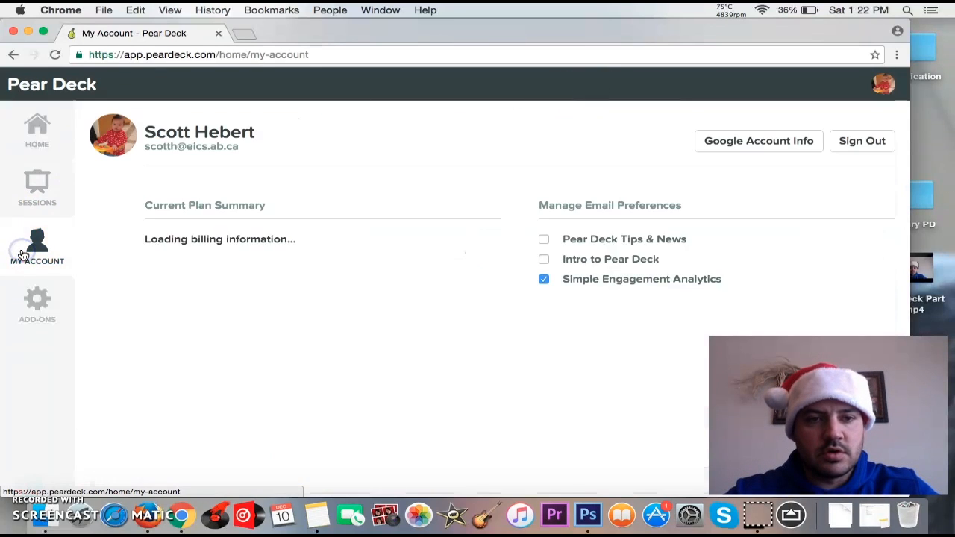
scroll(293, 294, down, 4)
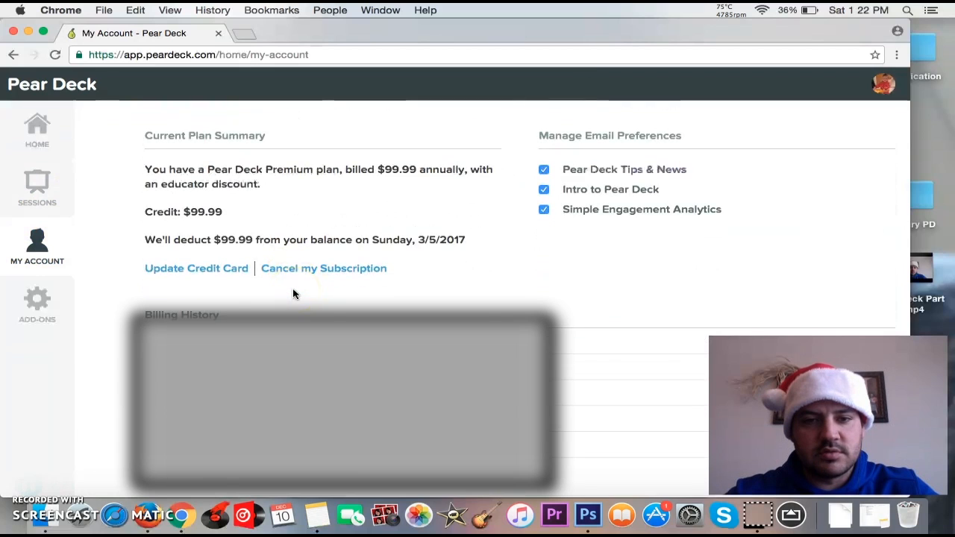
scroll(292, 294, up, 4)
scroll(293, 292, down, 4)
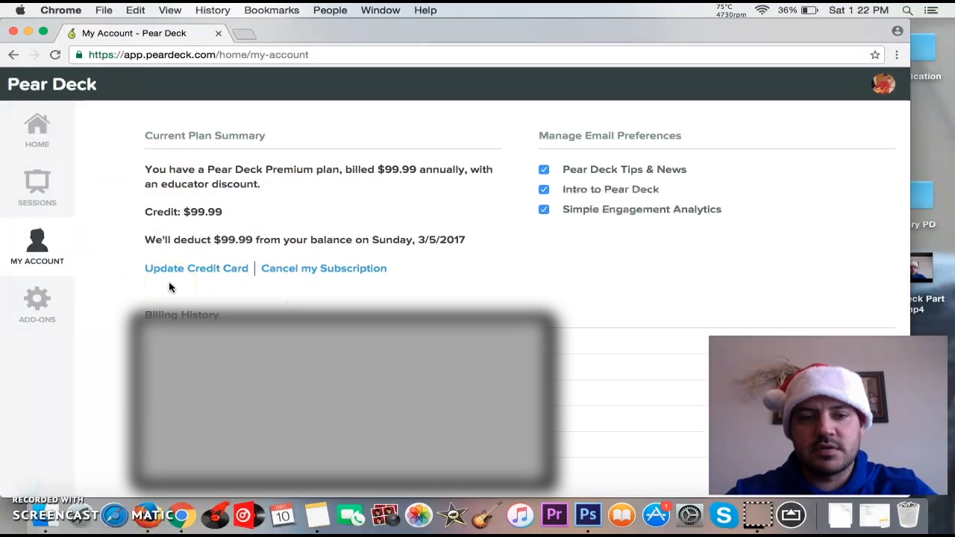
scroll(170, 287, up, 3)
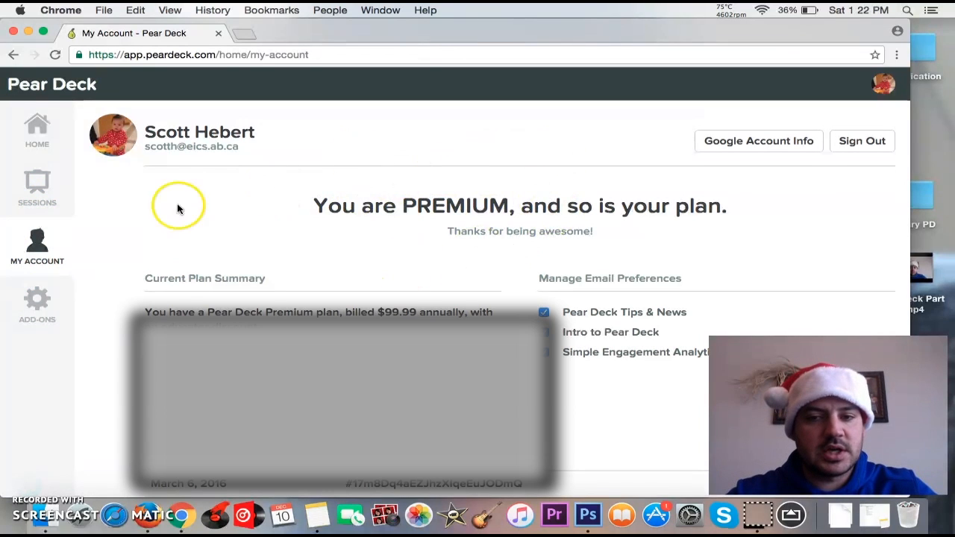
Open the Add-Ons page and review the Google Classroom, Classroom Climate and Takeaways add-ons.
click(37, 298)
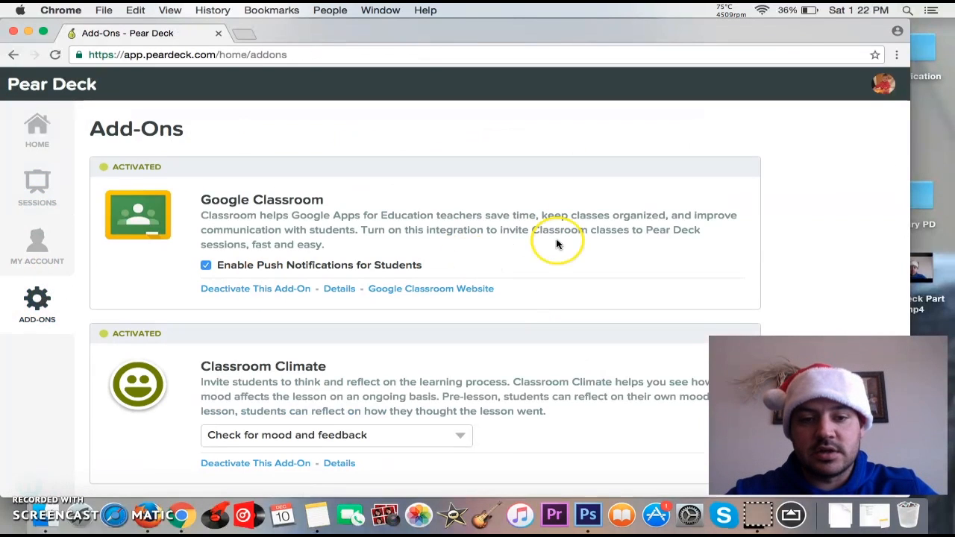
scroll(755, 265, down, 2)
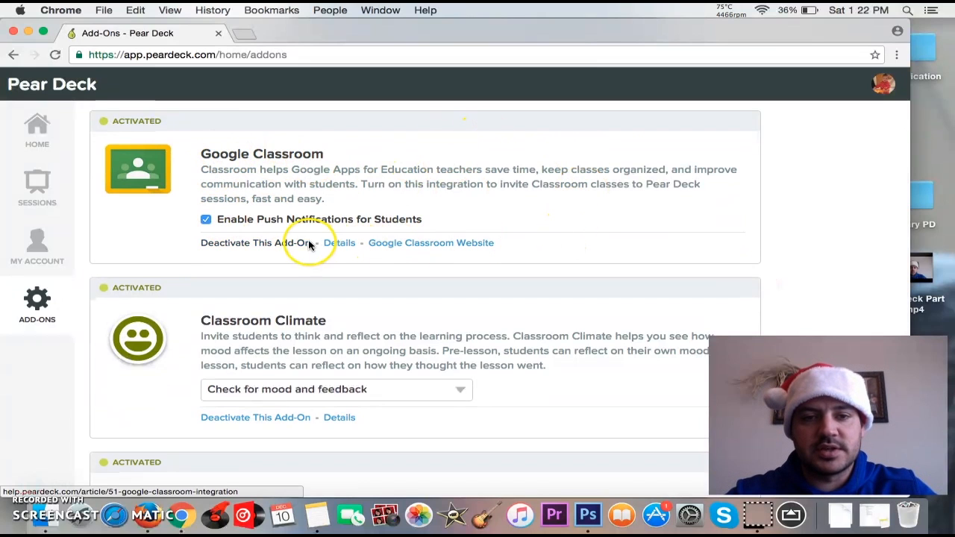
scroll(385, 309, down, 4)
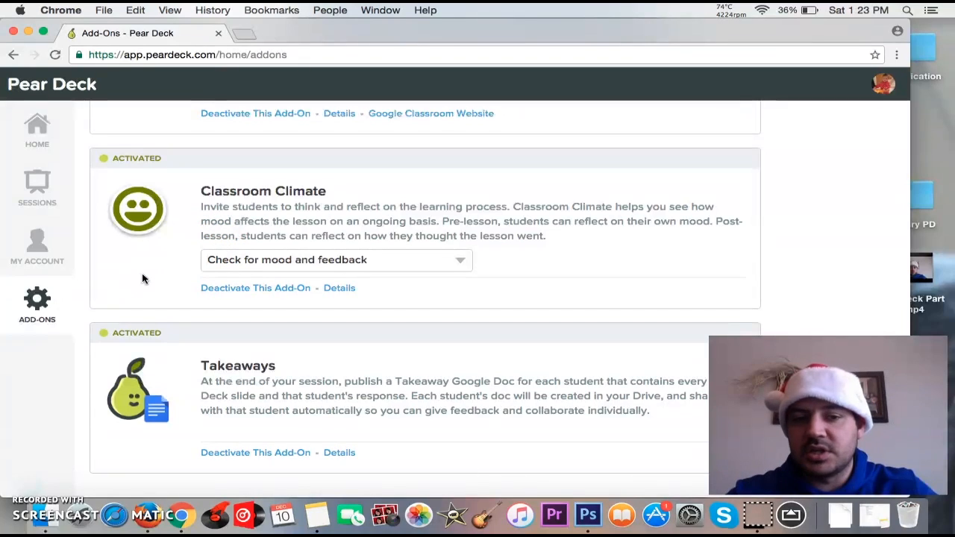
scroll(142, 276, down, 1)
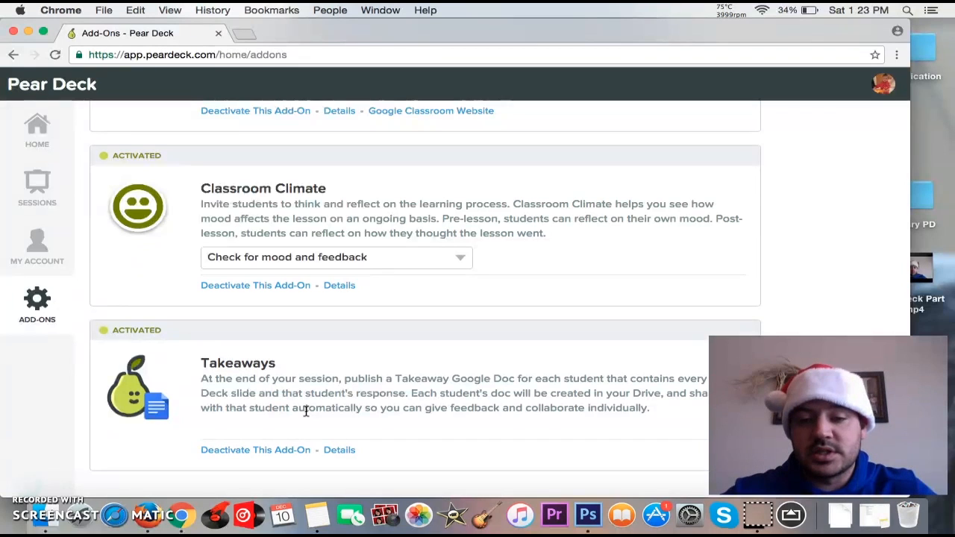
scroll(304, 411, up, 5)
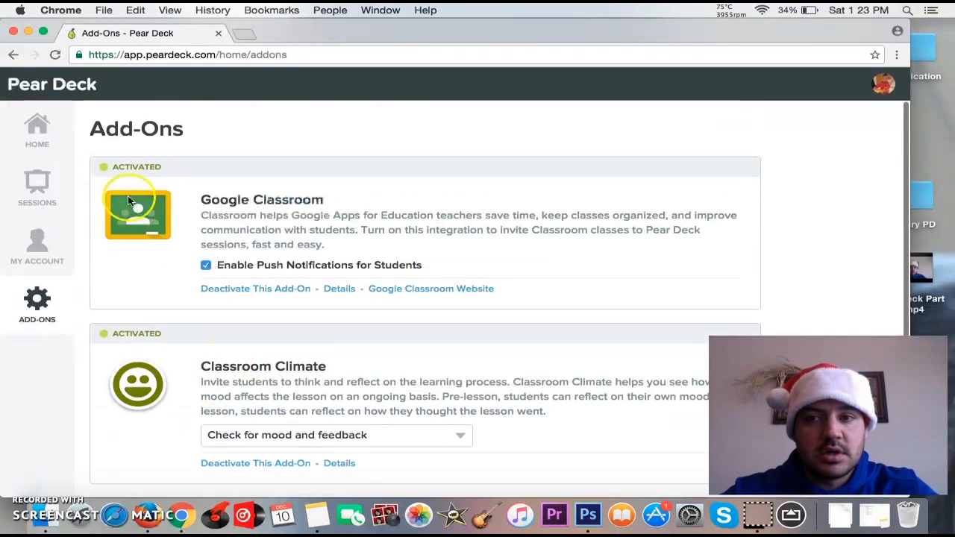
Return to the Pear Deck home page and create a new deck.
click(37, 133)
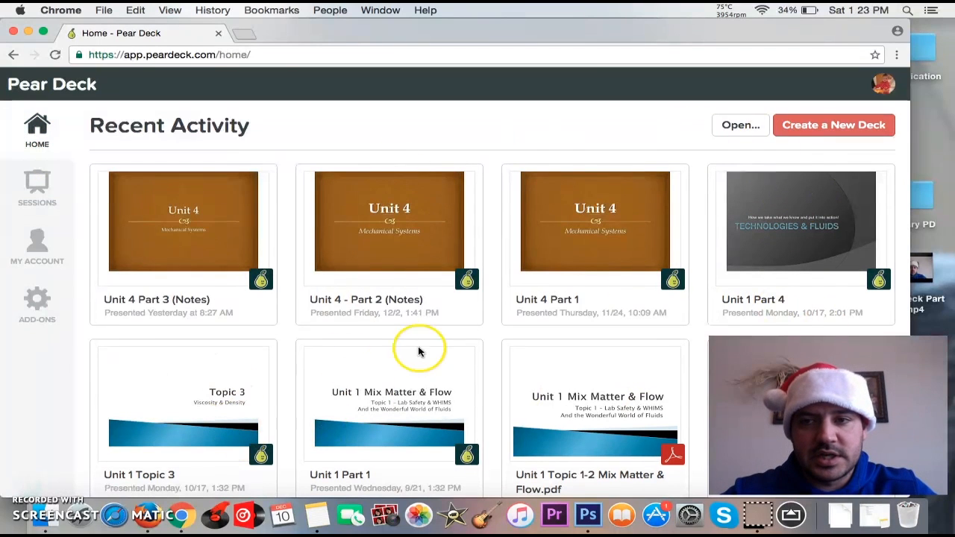
click(809, 132)
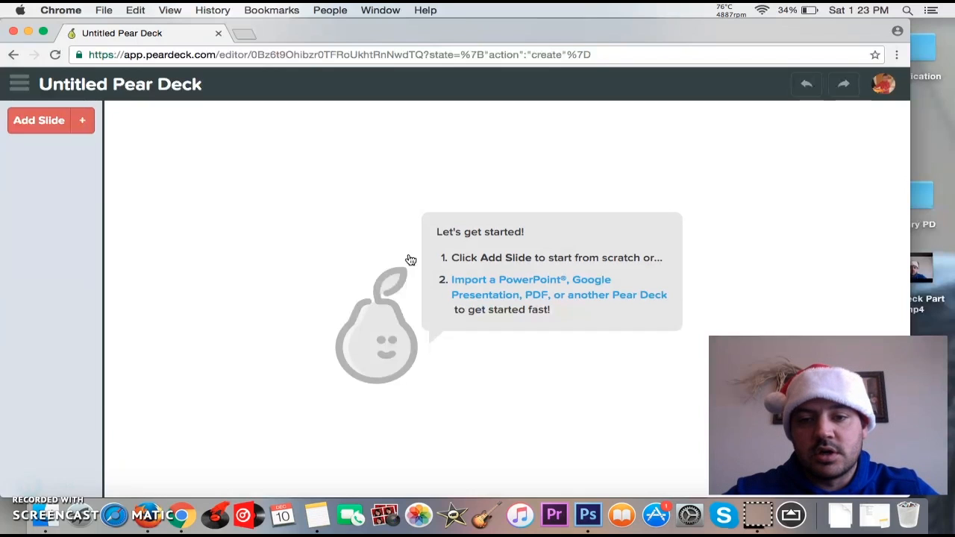
click(505, 278)
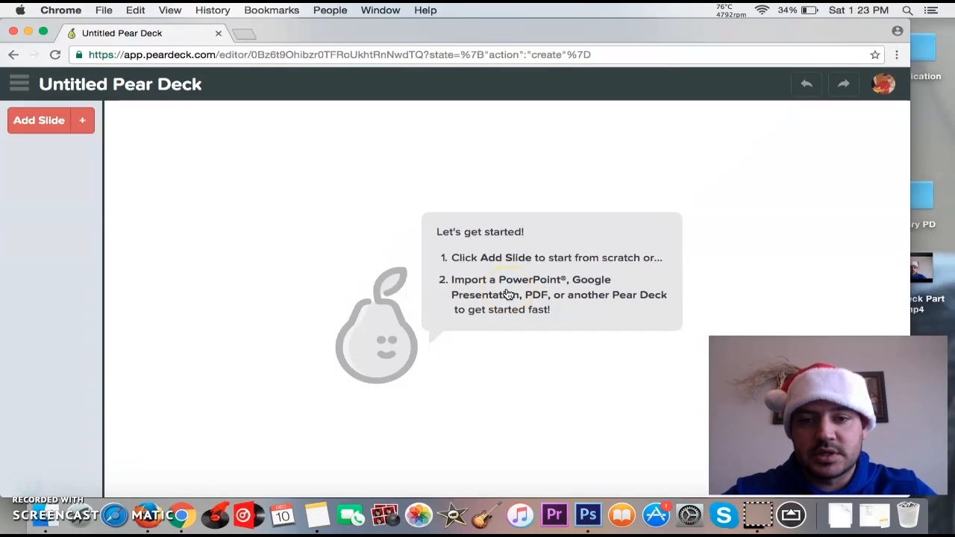
click(526, 281)
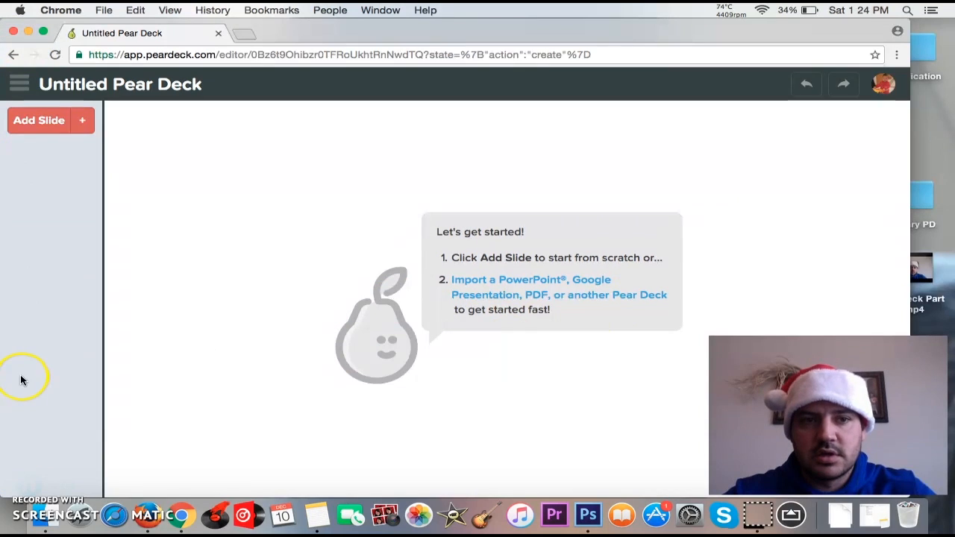
Rename the new untitled deck as "Demo Deck".
click(142, 92)
text(T)
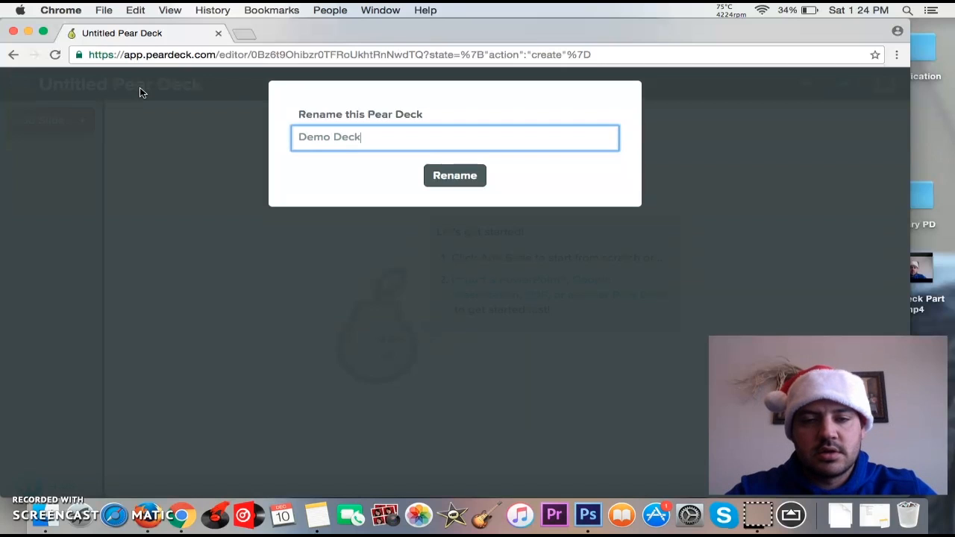
click(454, 175)
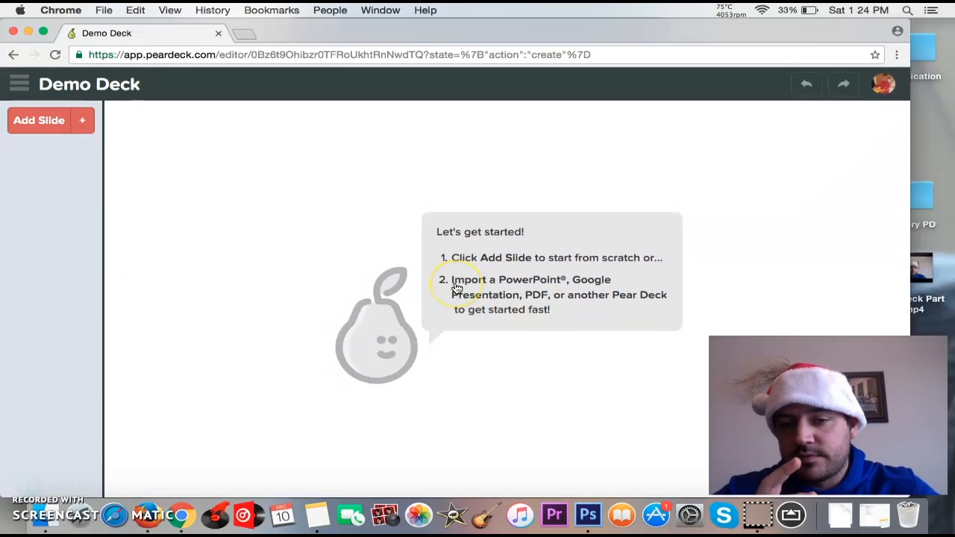
Review the interactive slide types available for students and add a non-interactive slide to the deck.
click(561, 305)
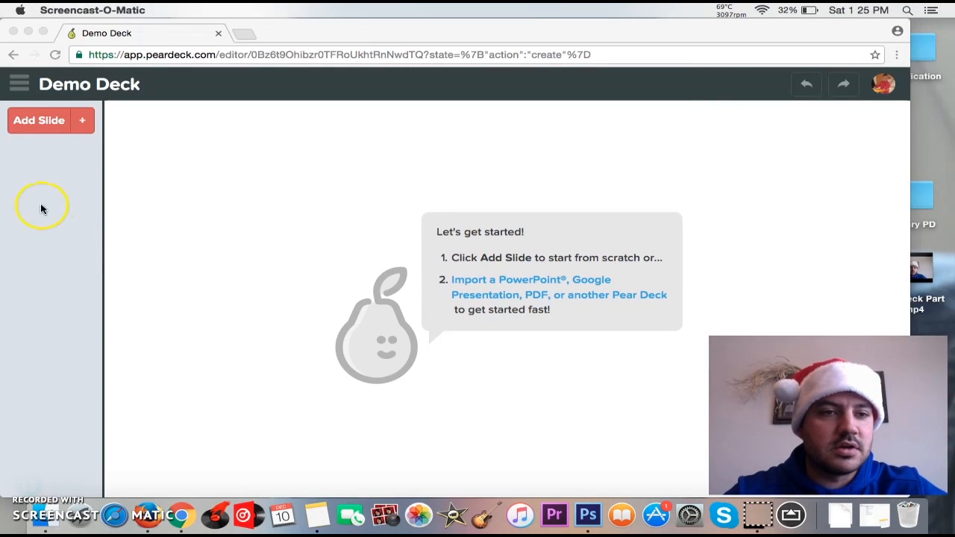
click(29, 120)
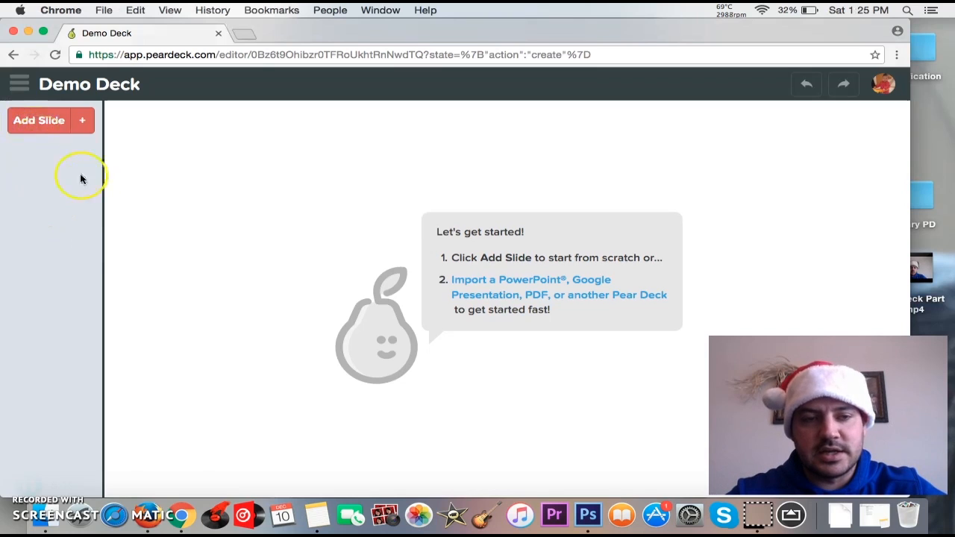
click(83, 121)
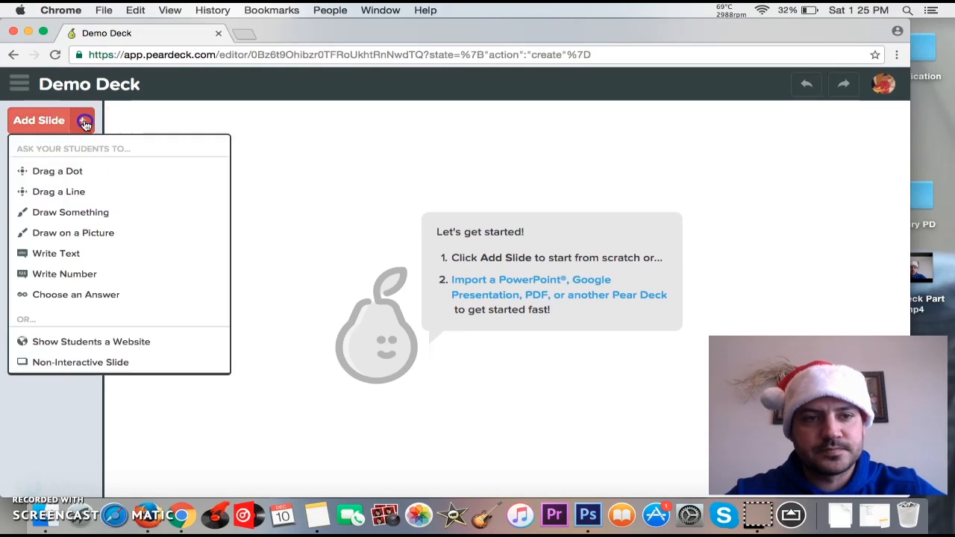
mouse_move(52, 171)
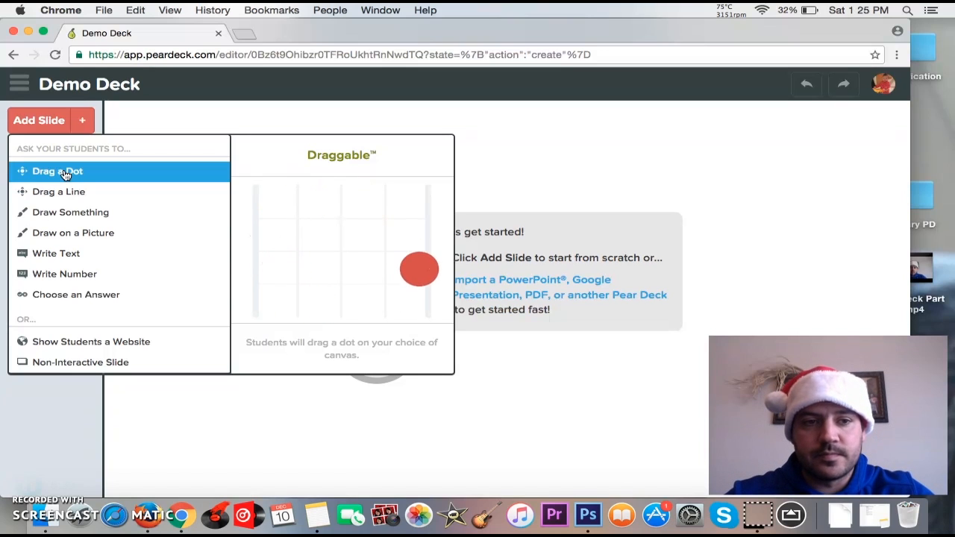
click(61, 200)
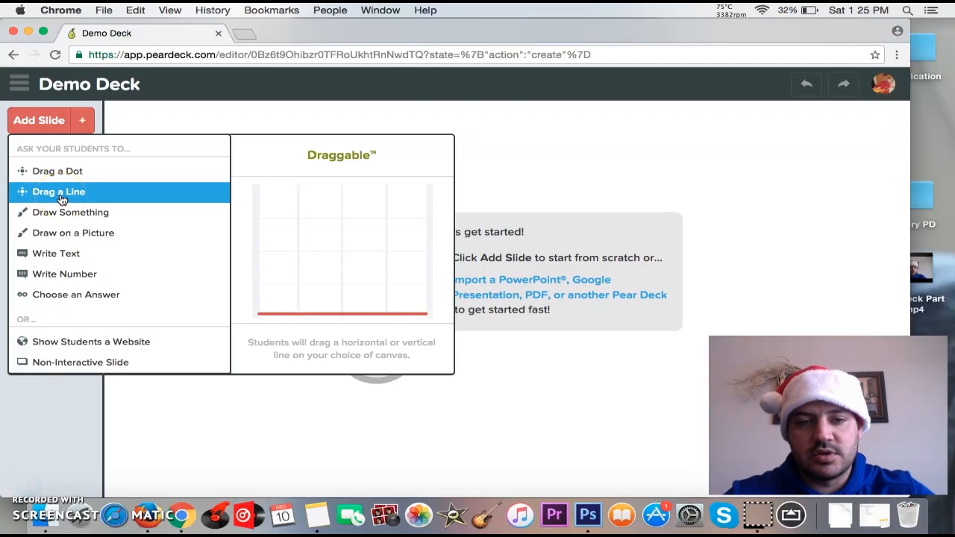
click(62, 213)
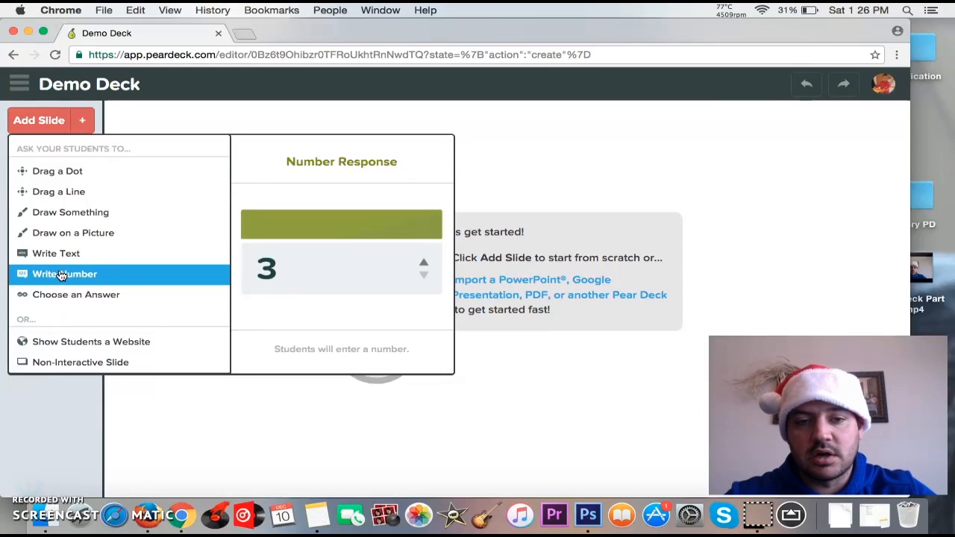
click(62, 302)
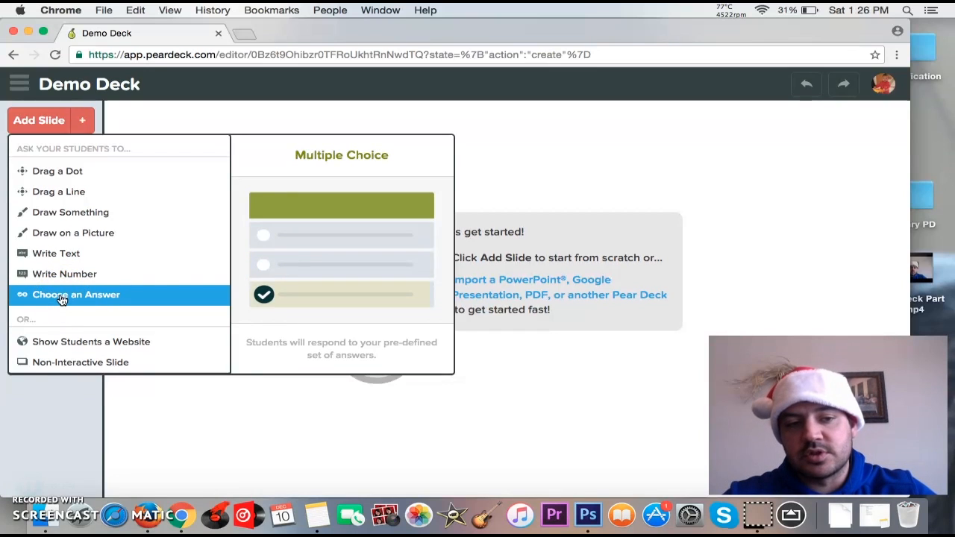
click(69, 366)
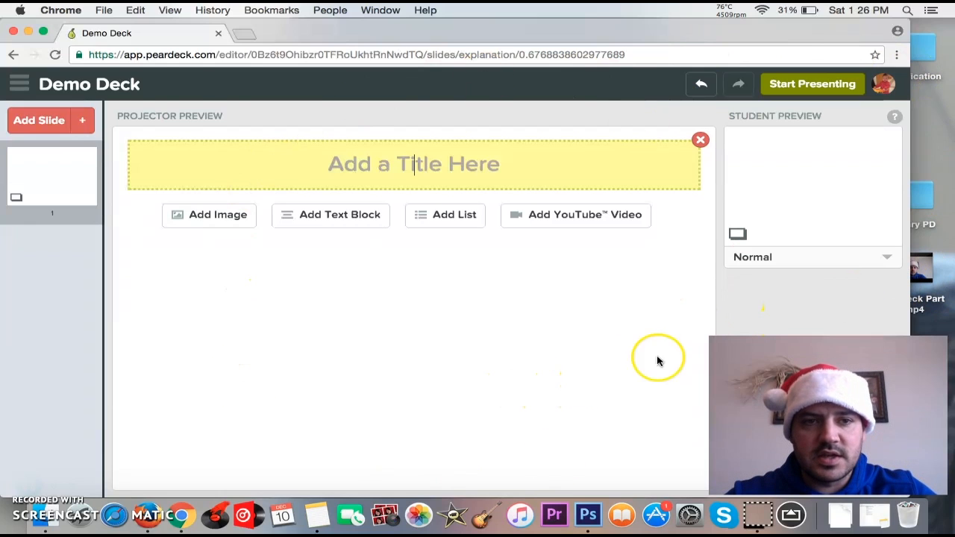
Highlight the Projector Preview and Student Preview headings of the new slide in turn.
drag(227, 116, 122, 119)
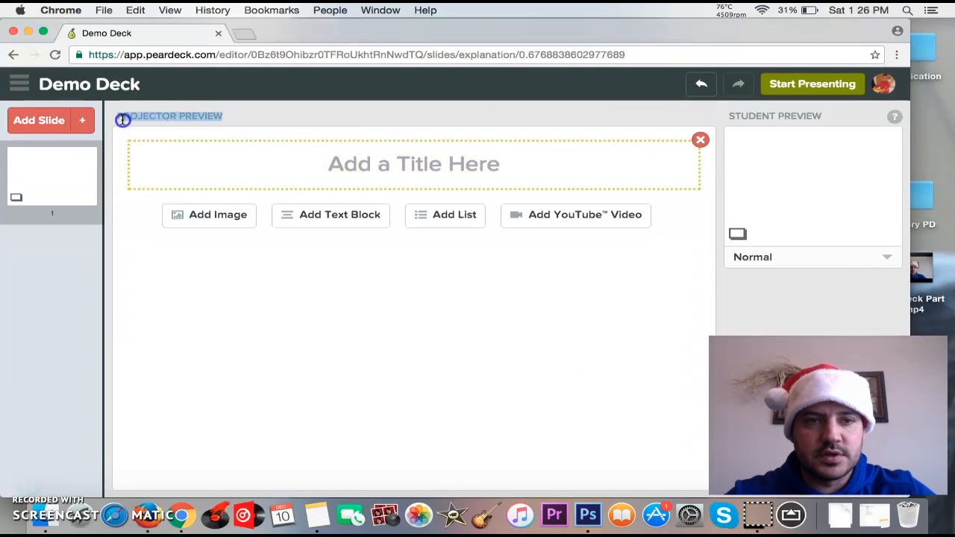
click(273, 116)
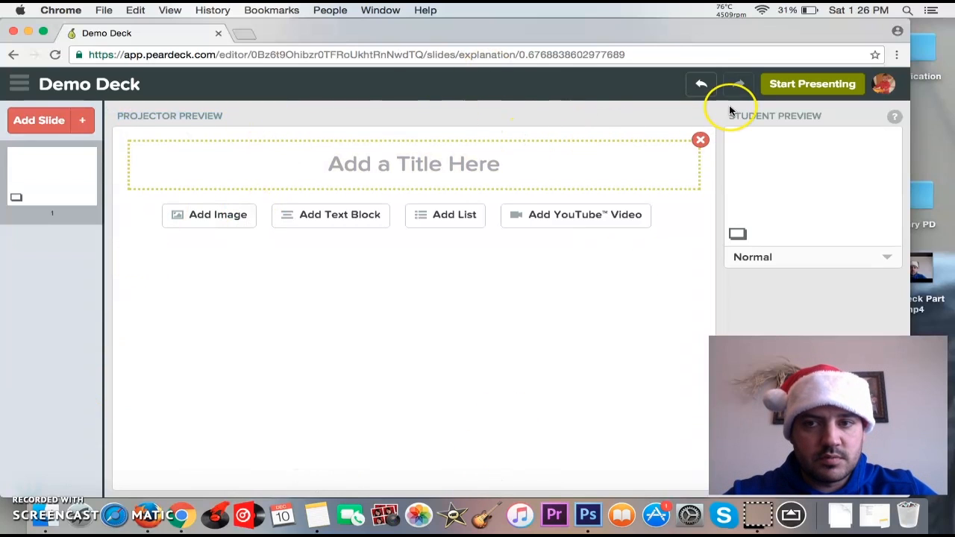
drag(726, 117, 827, 114)
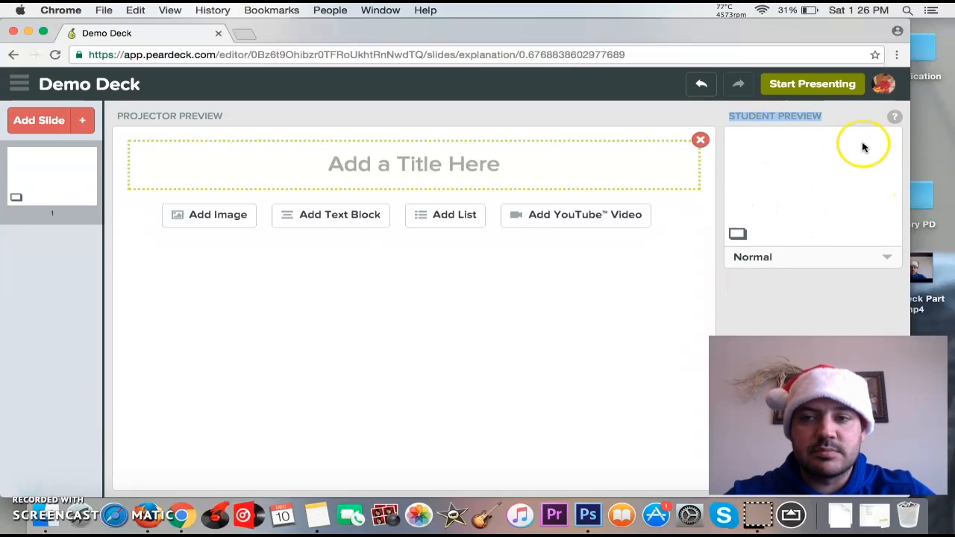
click(839, 112)
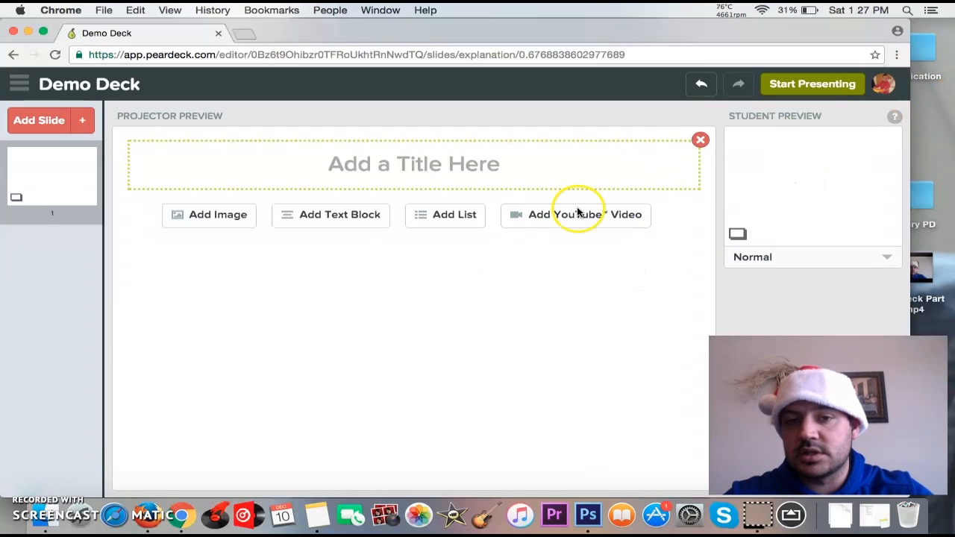
Enter "Welcome to the Demo" as the slide's title.
click(473, 161)
text(Welc)
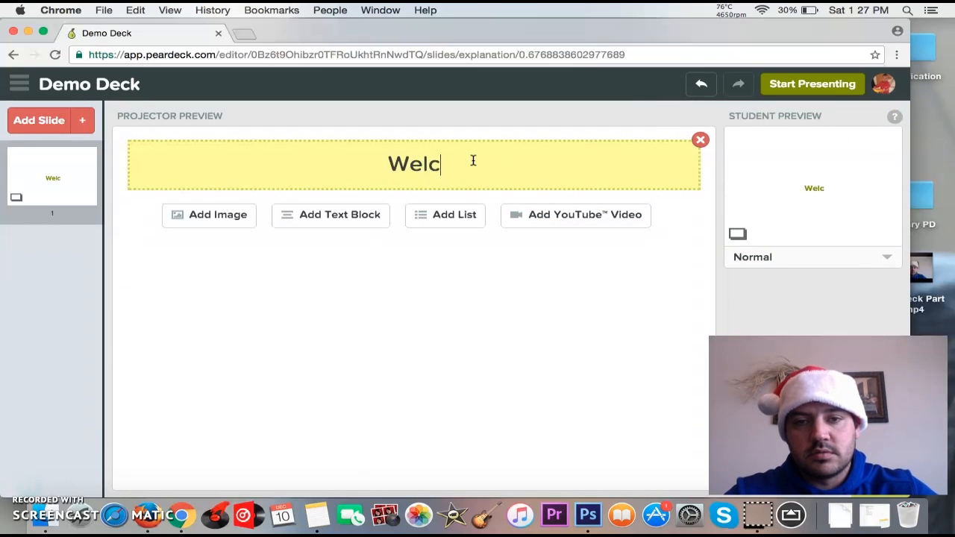
text(ome to the Demo)
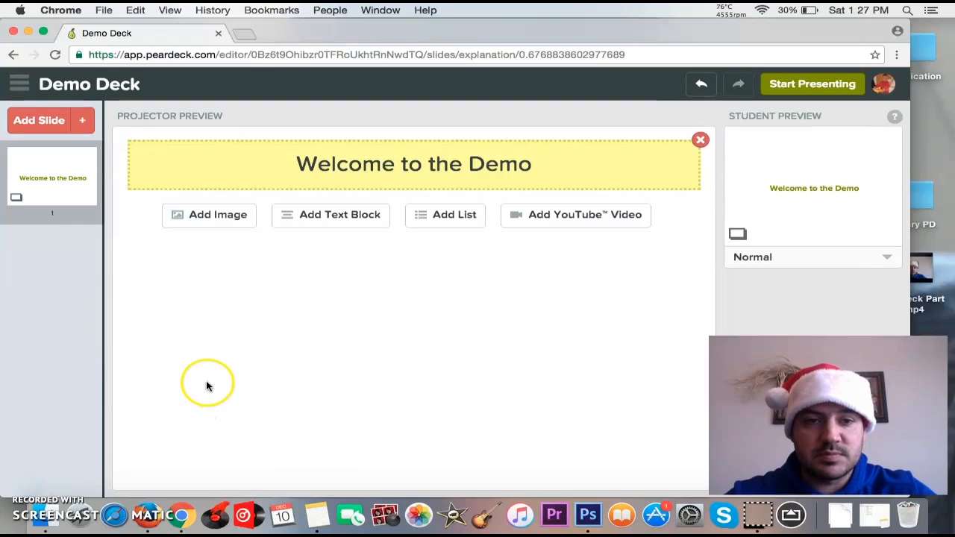
Insert the first Google Image Search result for "Dog" below the title and remove the image from the slide again.
click(198, 227)
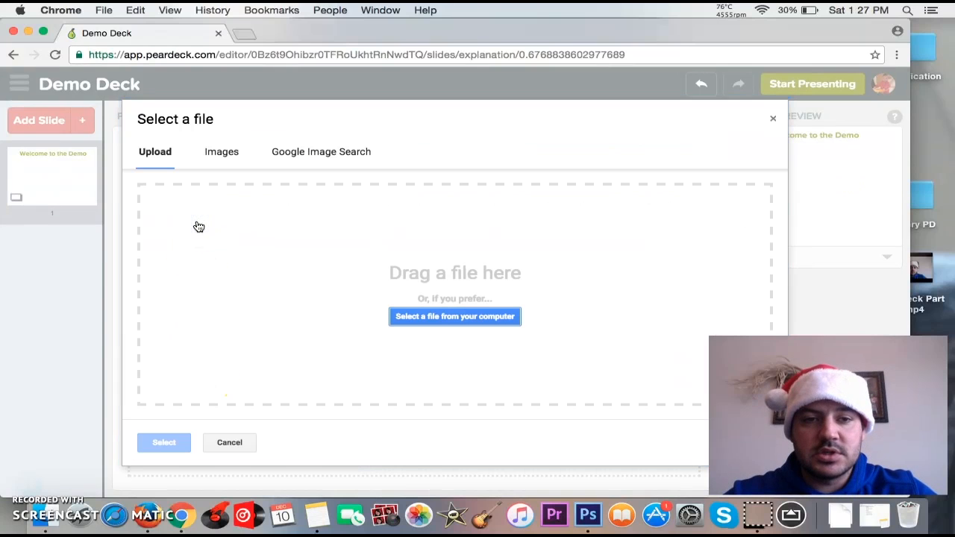
click(217, 153)
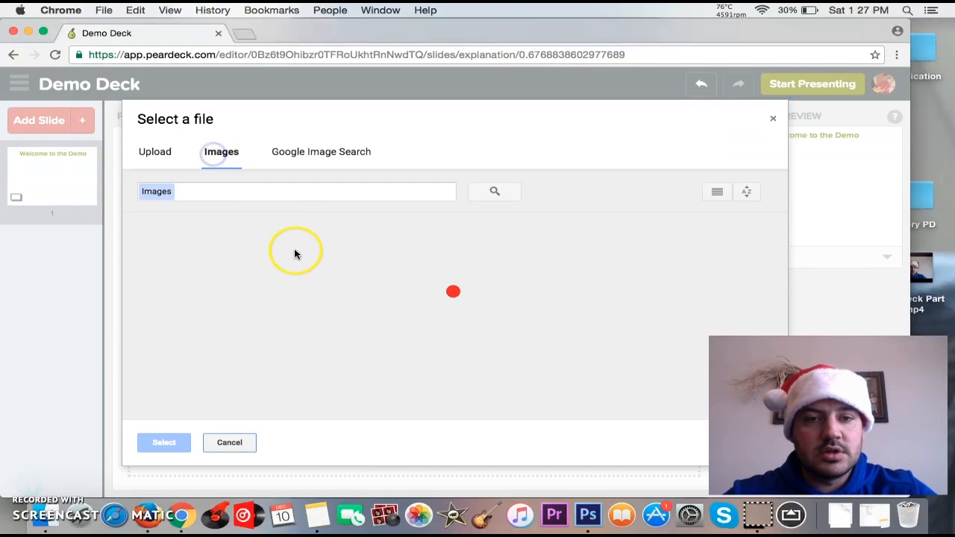
click(320, 155)
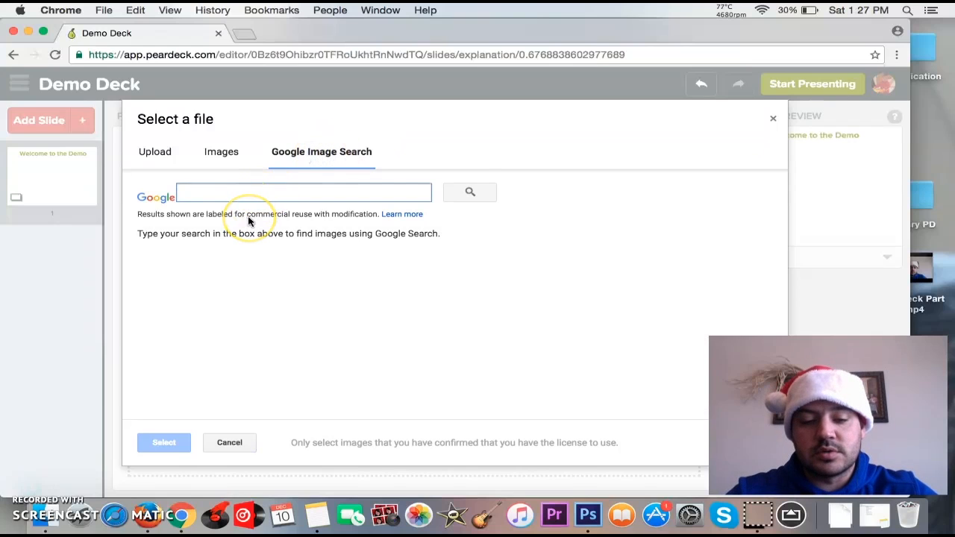
text(Dog)
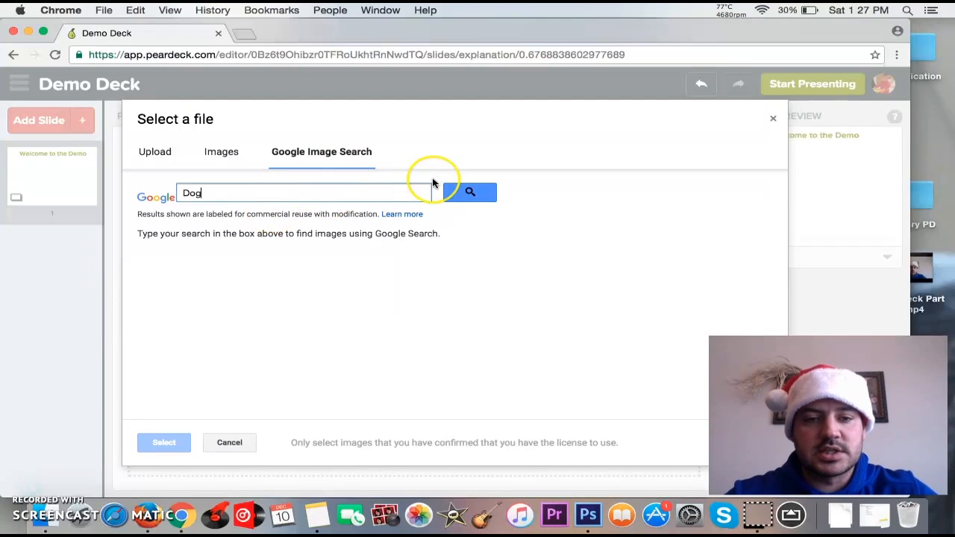
click(470, 192)
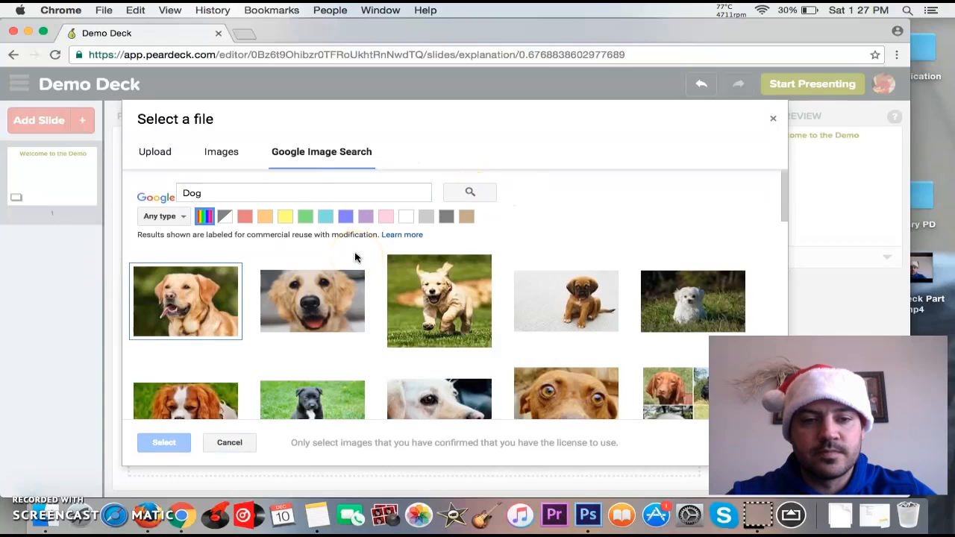
click(195, 287)
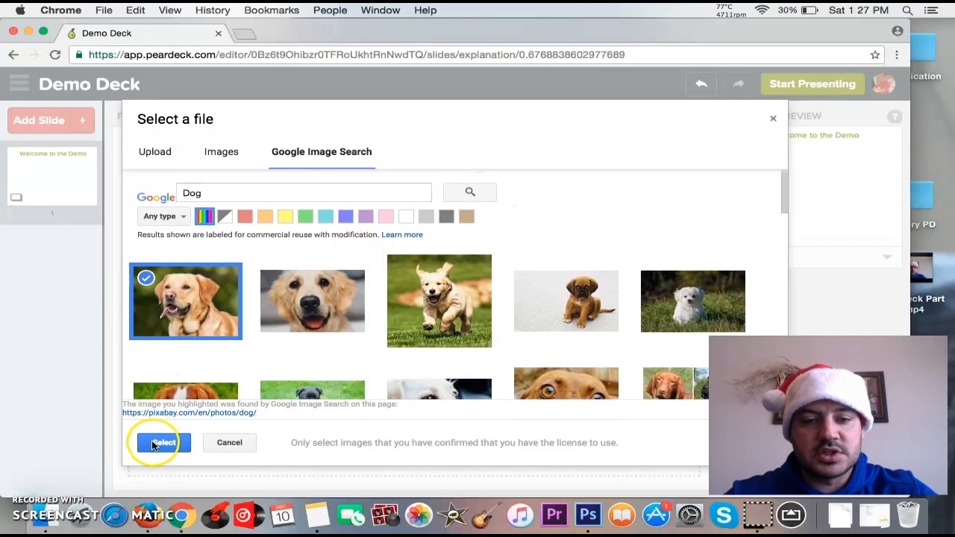
click(163, 442)
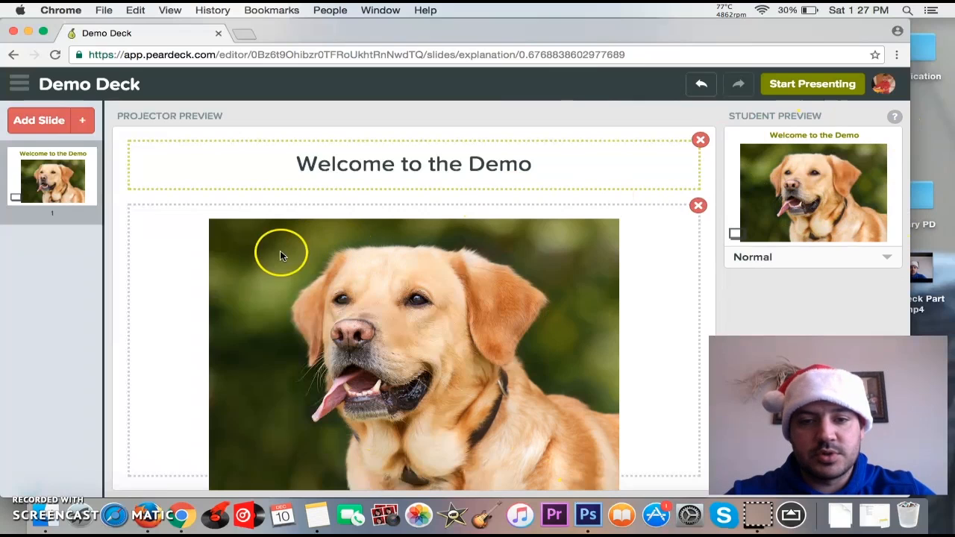
click(697, 207)
Add a text block reading "Thanks for joining me today!" and, below it, "I hope you like this video!", and remove the block again.
click(310, 223)
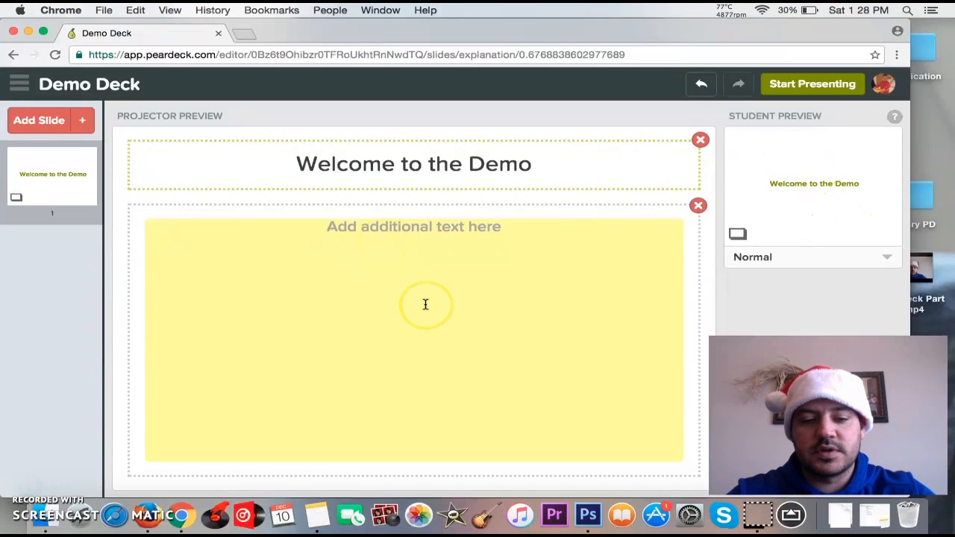
text(th)
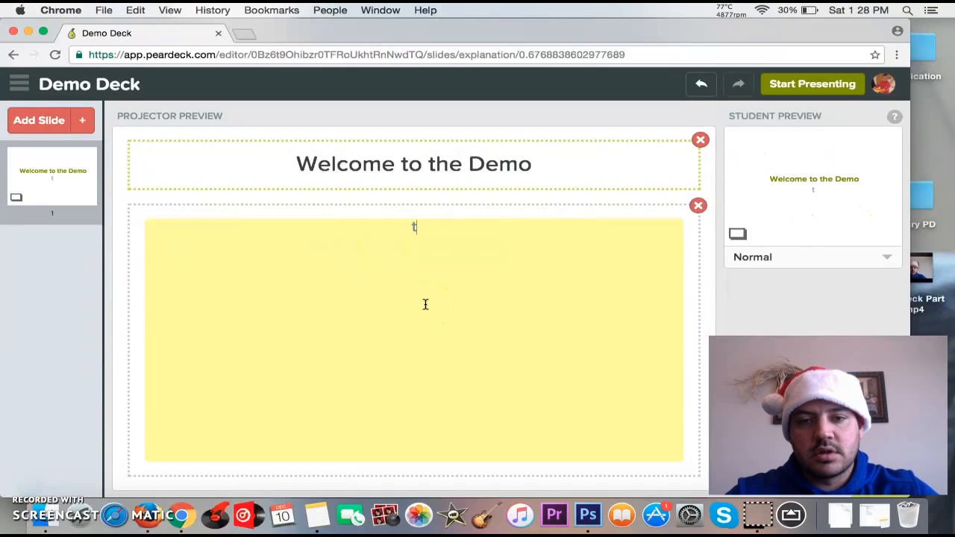
key(BackSpace)
text(Thanks for j)
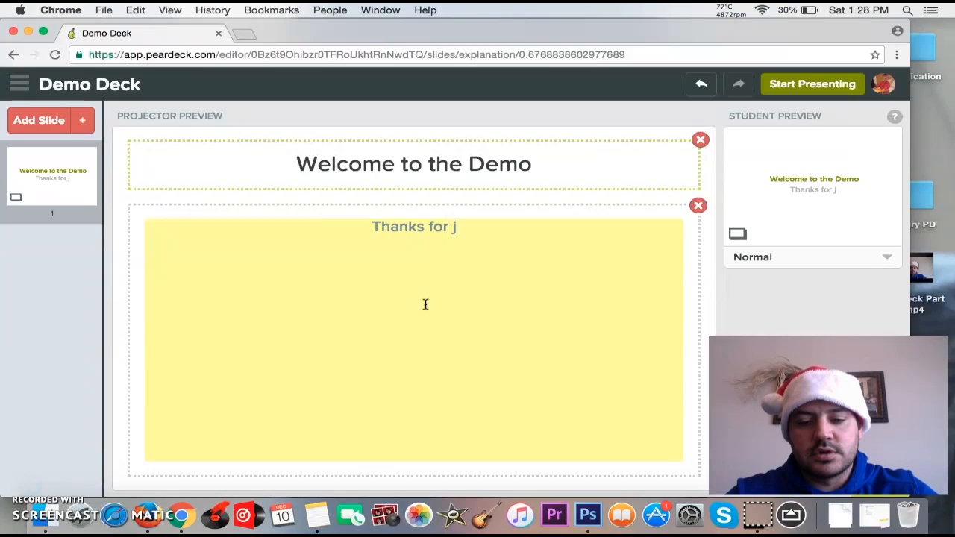
text(oining me today!)
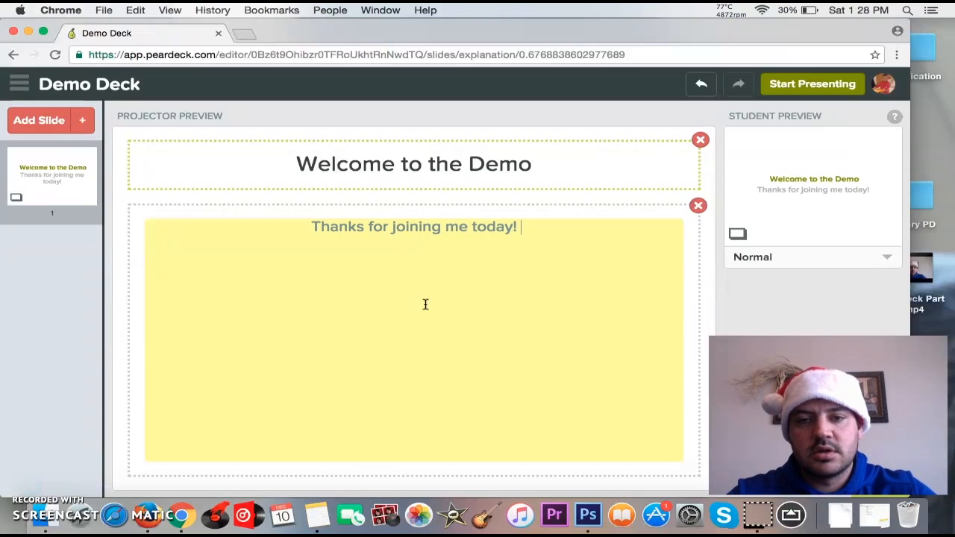
key(Return)
text(I hop)
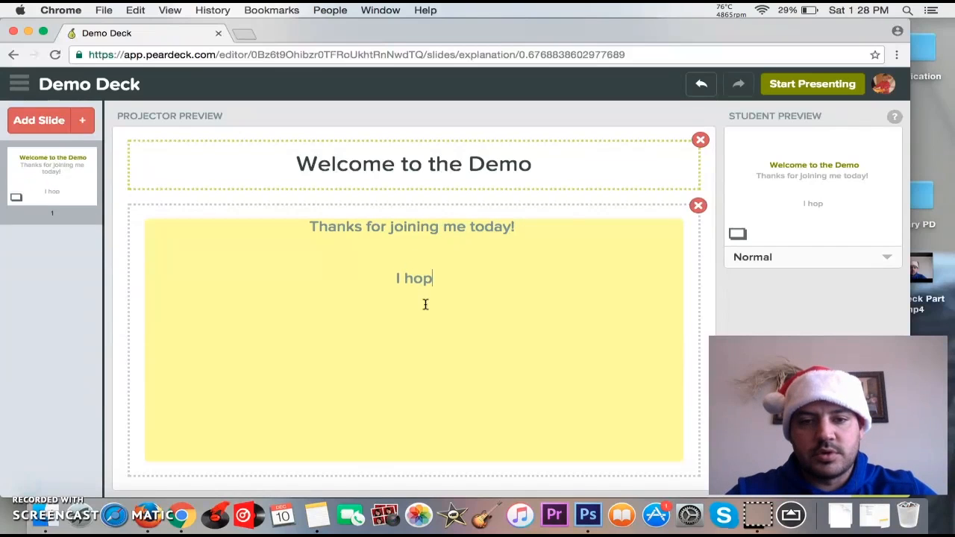
text(e you like this )
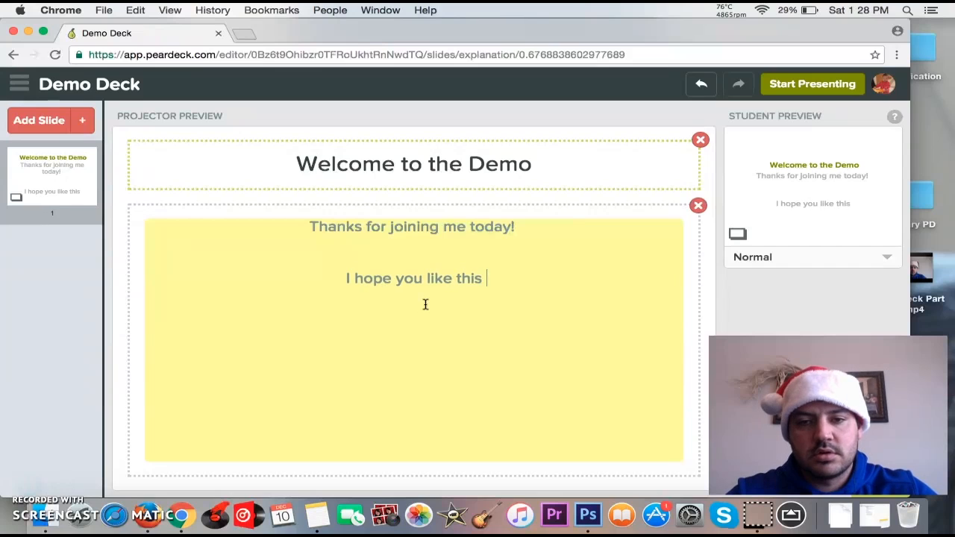
text(videos)
key(BackSpace)
text(!)
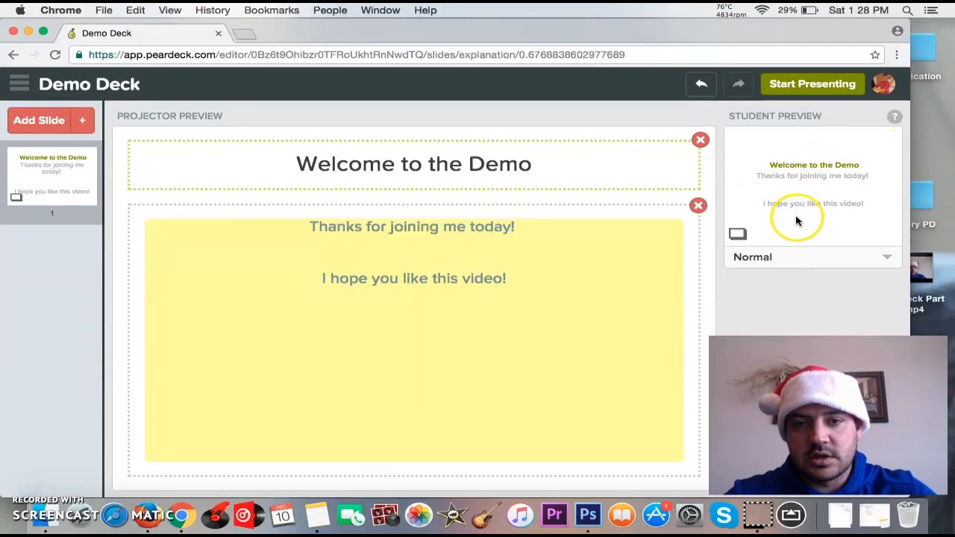
click(696, 207)
click(695, 206)
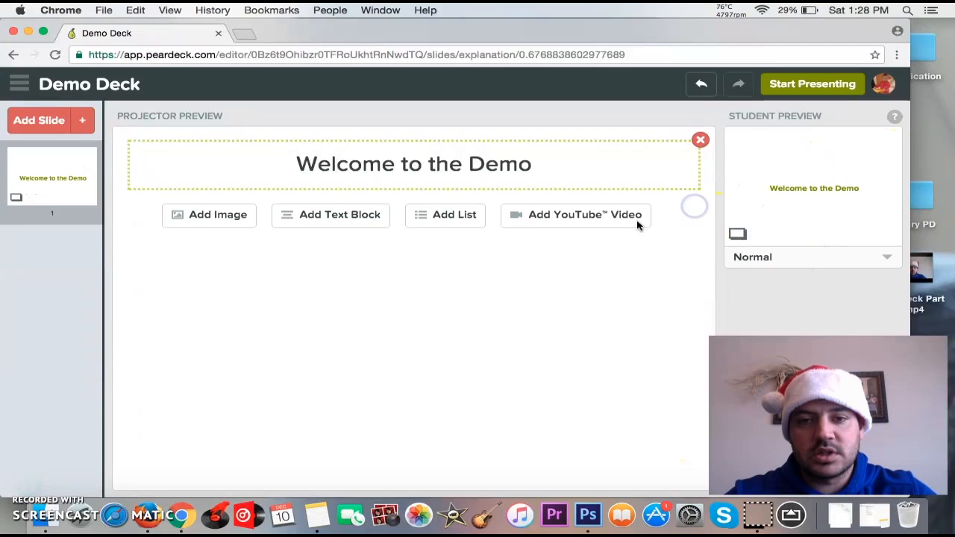
Add a bullet list with "Item 1", "Item 2" and an empty third item, view the list style options, and remove the list.
click(445, 213)
click(338, 351)
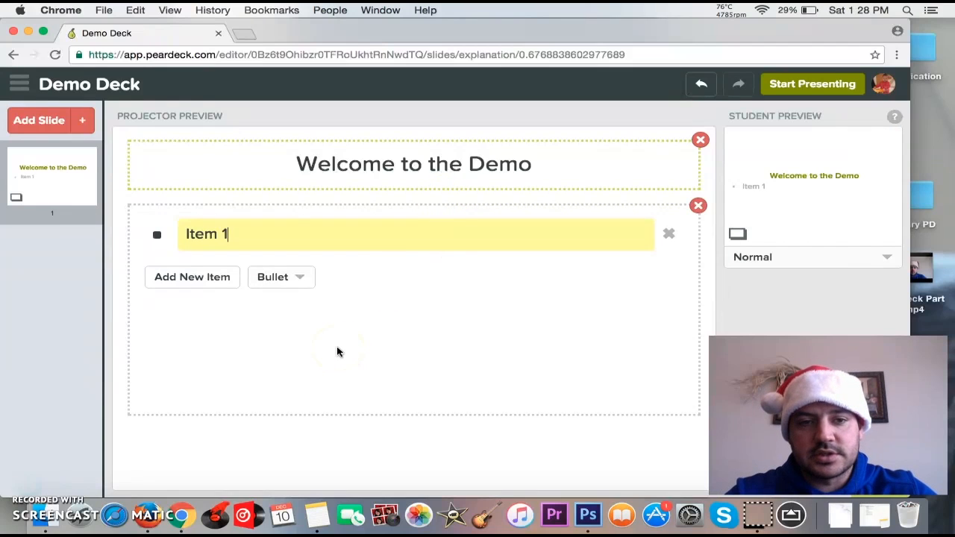
key(Return)
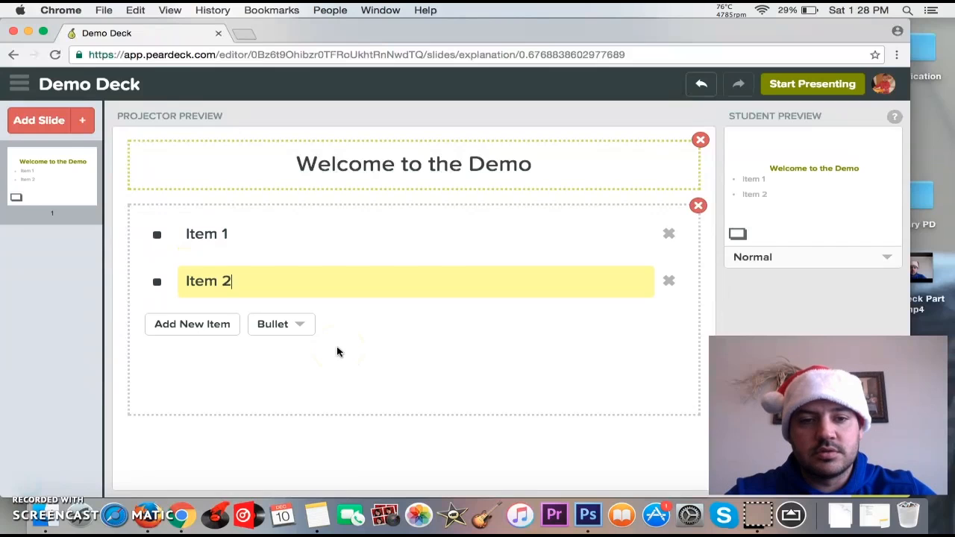
key(Return)
click(289, 371)
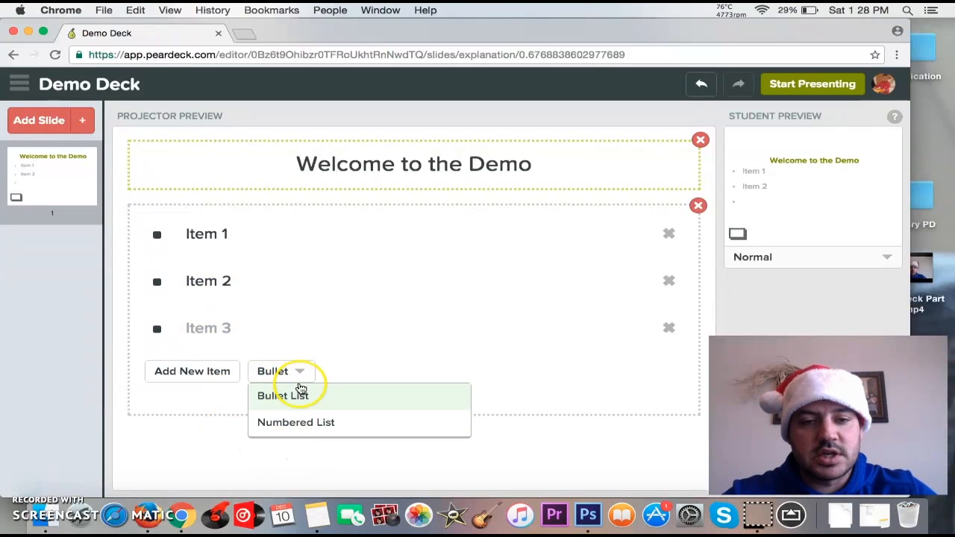
click(299, 371)
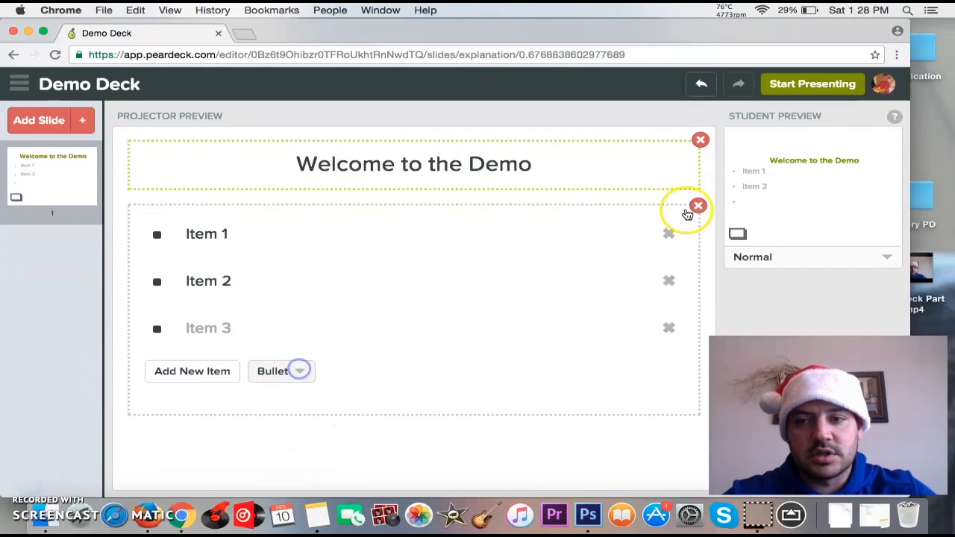
click(697, 207)
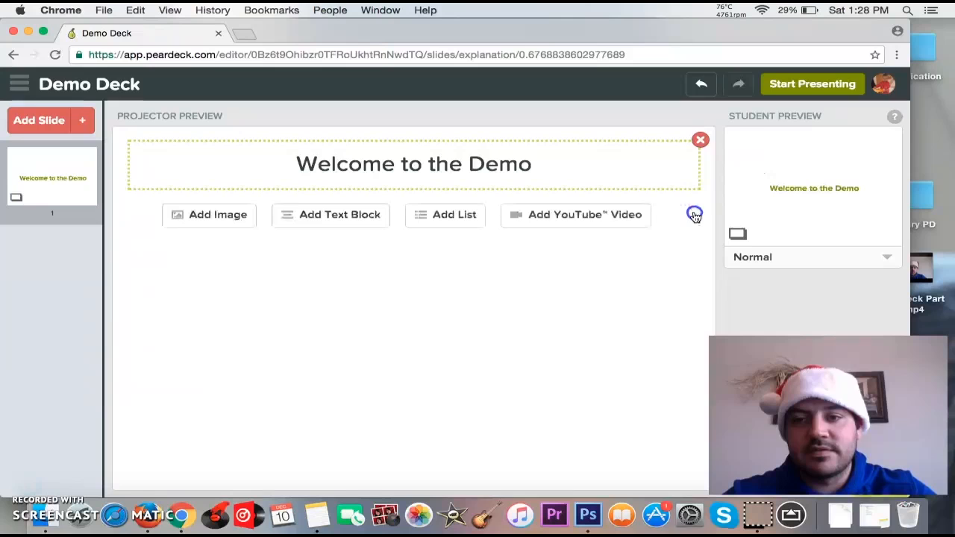
Insert the YouTube video "Funny Dogs - A Funny Dog Videos Compilation 2015" from a search for "Dog" and remove it from the slide again.
click(608, 221)
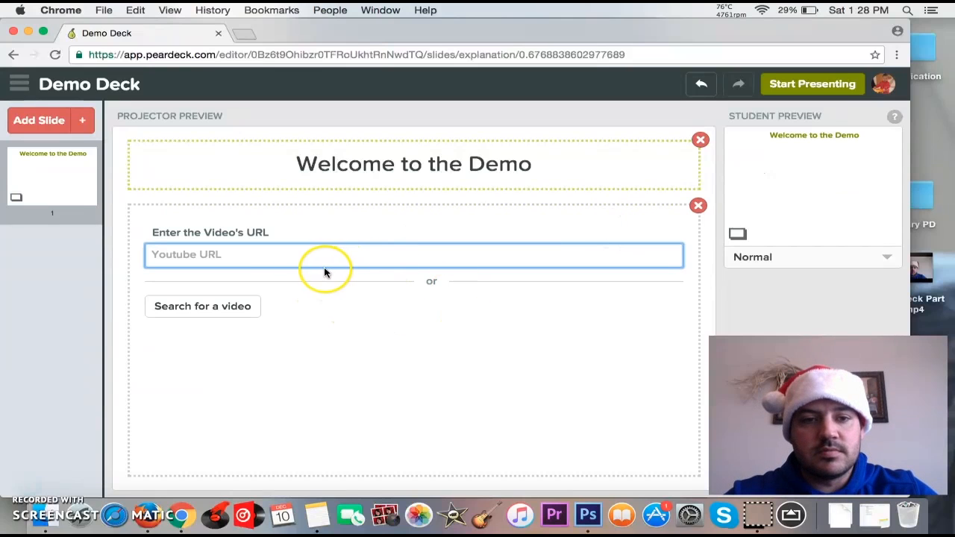
click(235, 307)
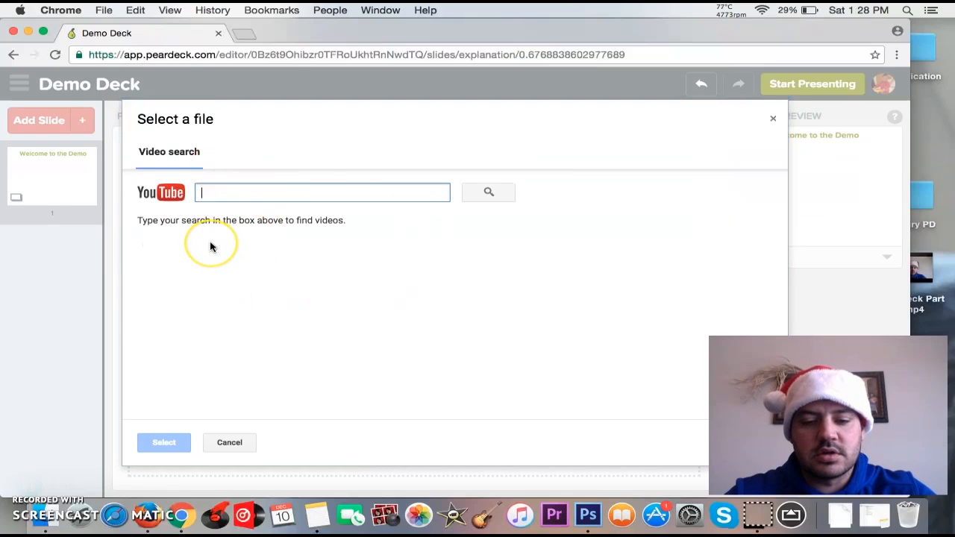
text(Dog)
key(Return)
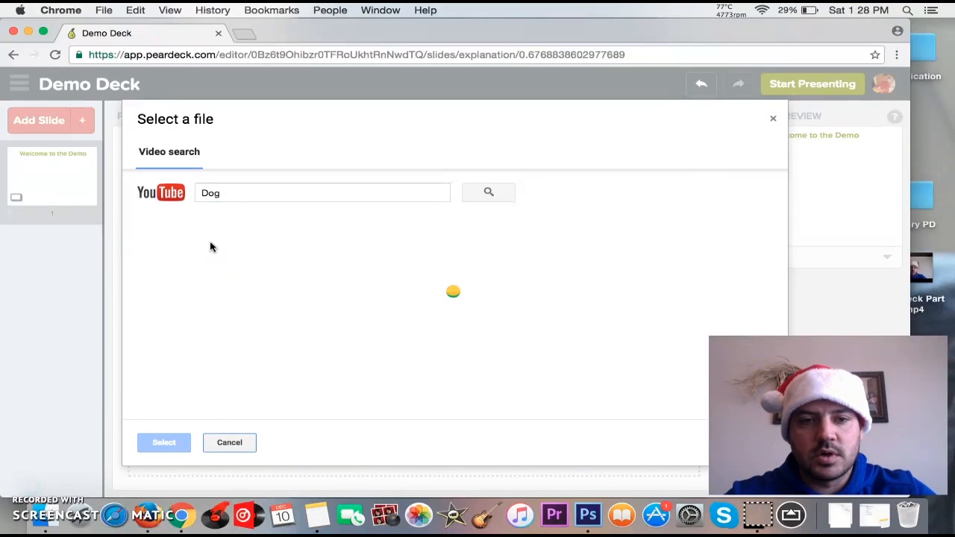
click(179, 250)
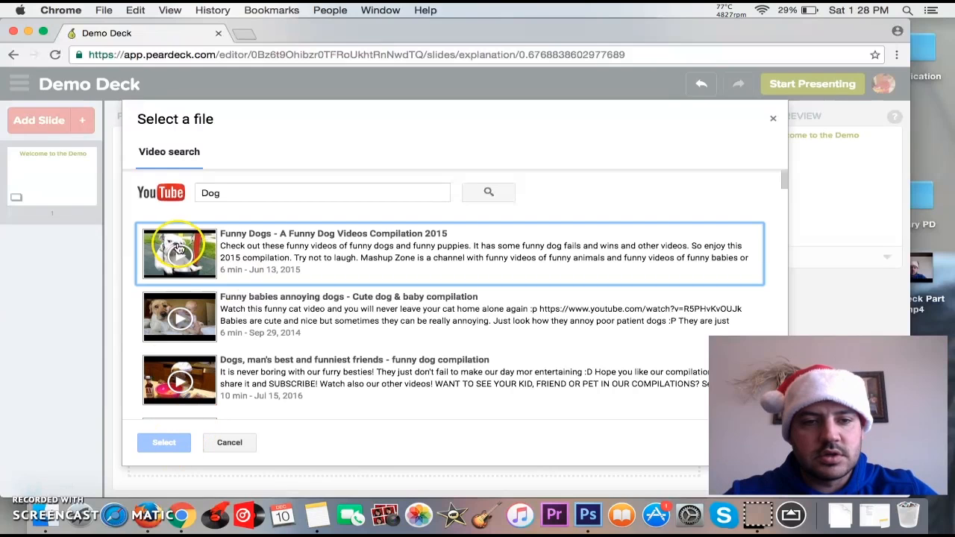
click(164, 442)
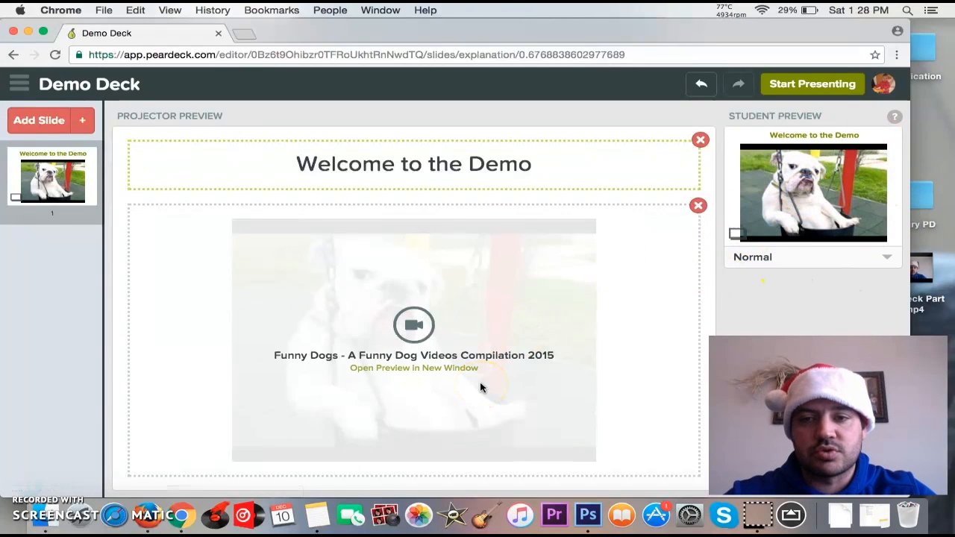
click(698, 206)
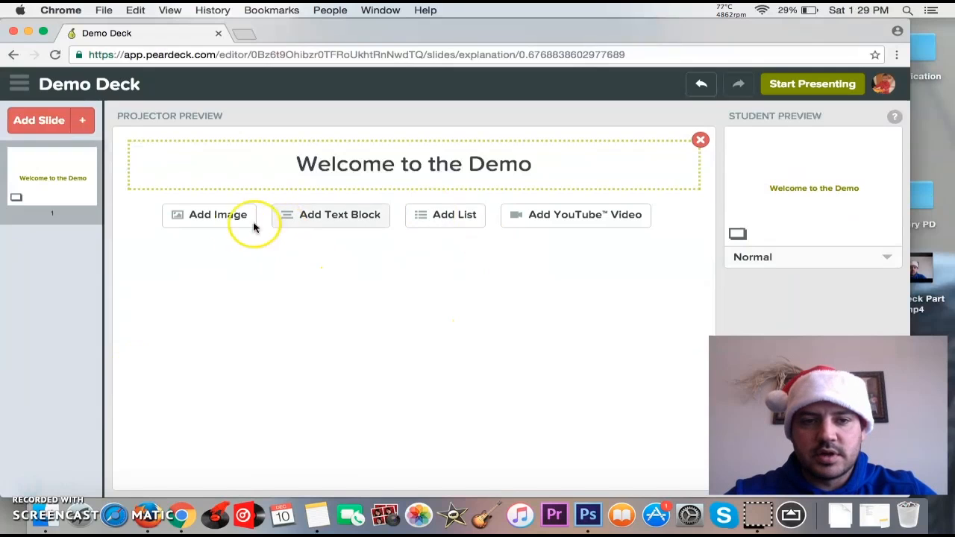
Add a Drag a Dot slide with the question "Drag your dot to Canada".
click(85, 123)
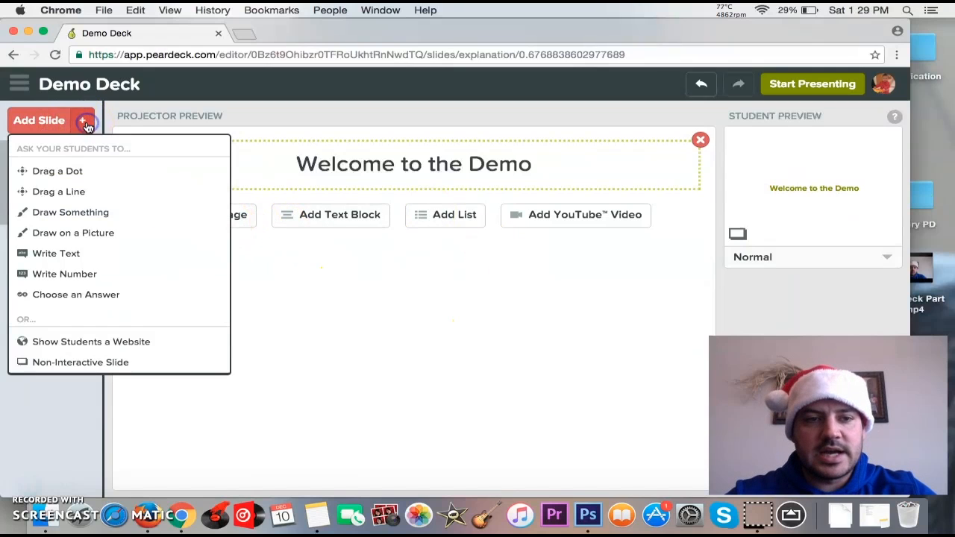
click(75, 172)
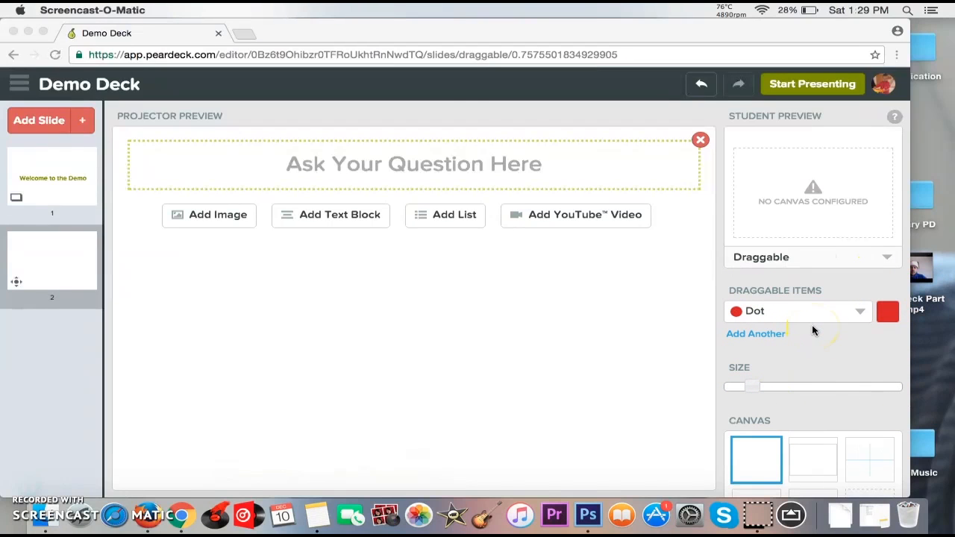
click(434, 149)
text(r)
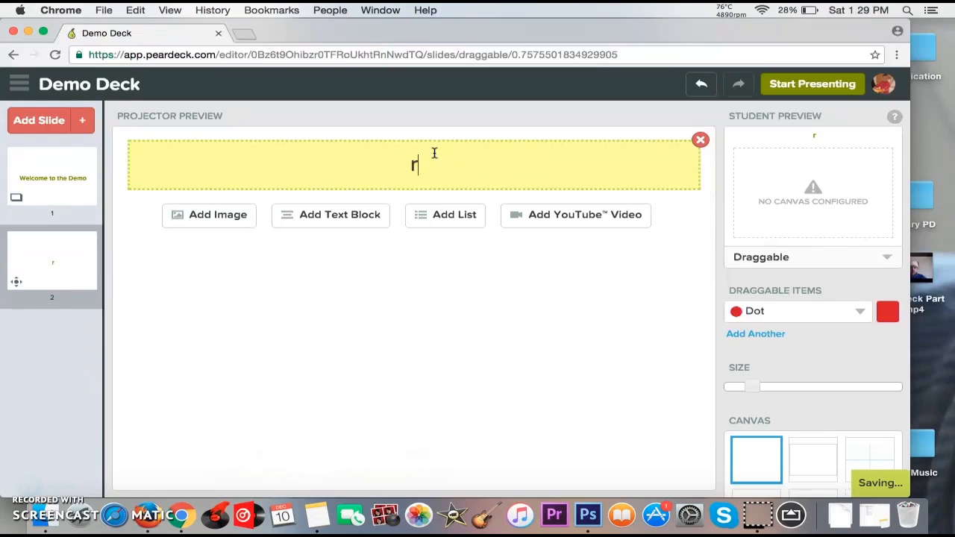
key(BackSpace)
text(Drag your )
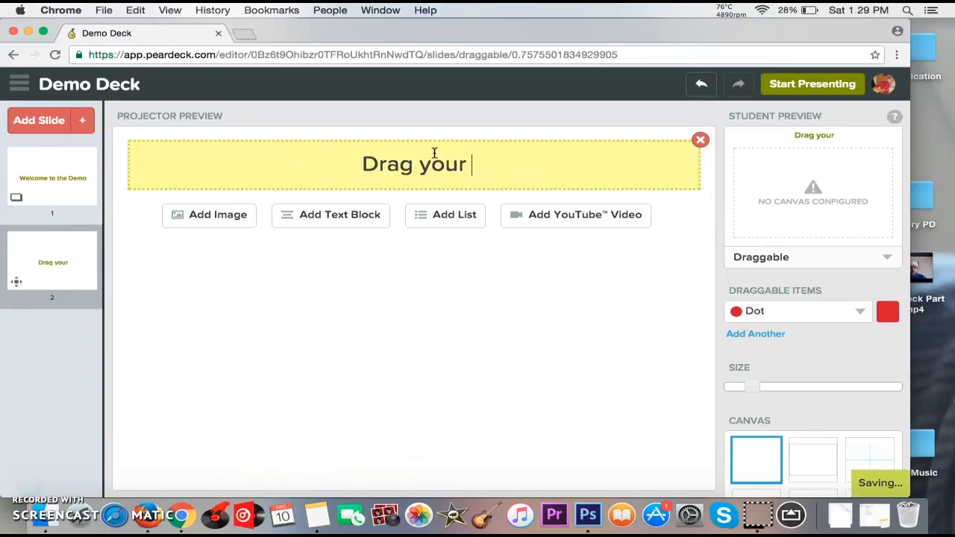
text(dot to )
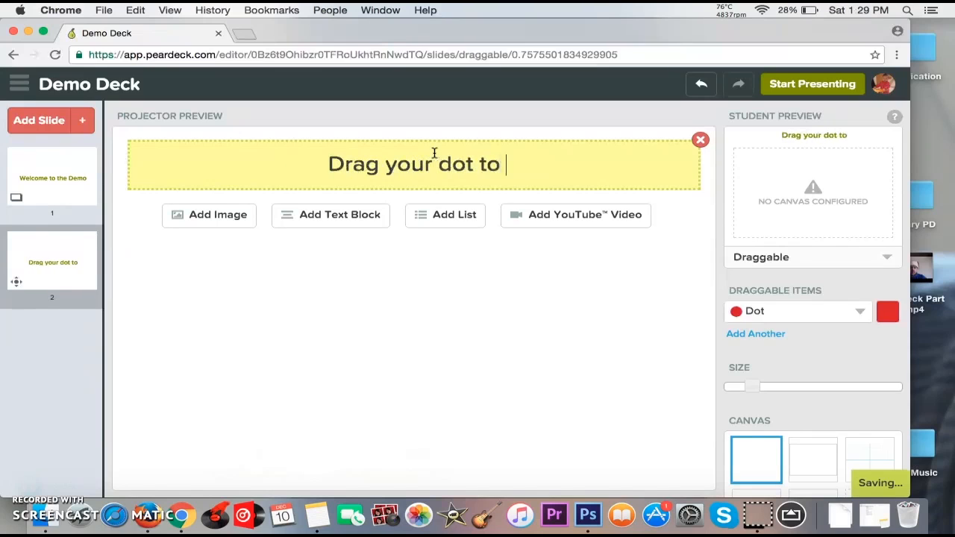
text(Canada)
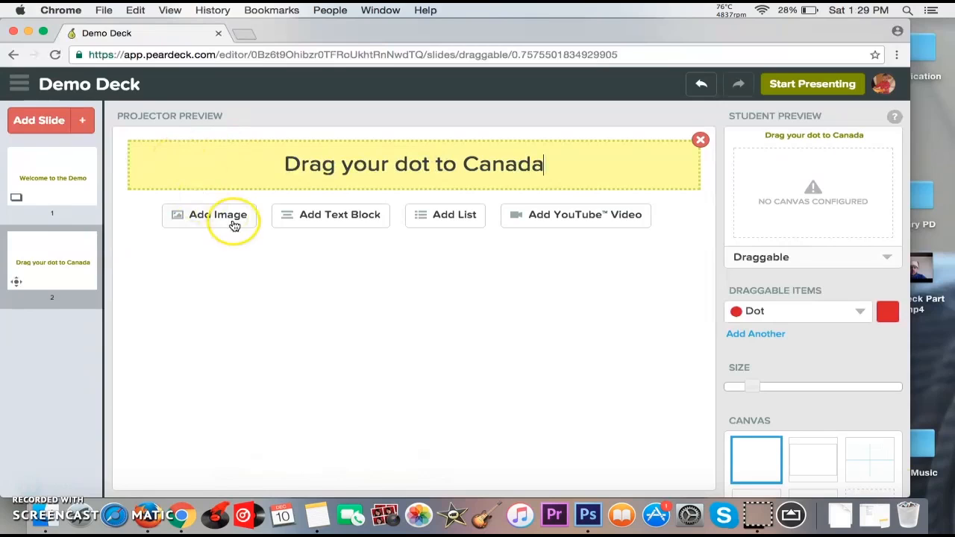
Insert the first Google Image Search result for "World Map" as the image below the question.
click(213, 224)
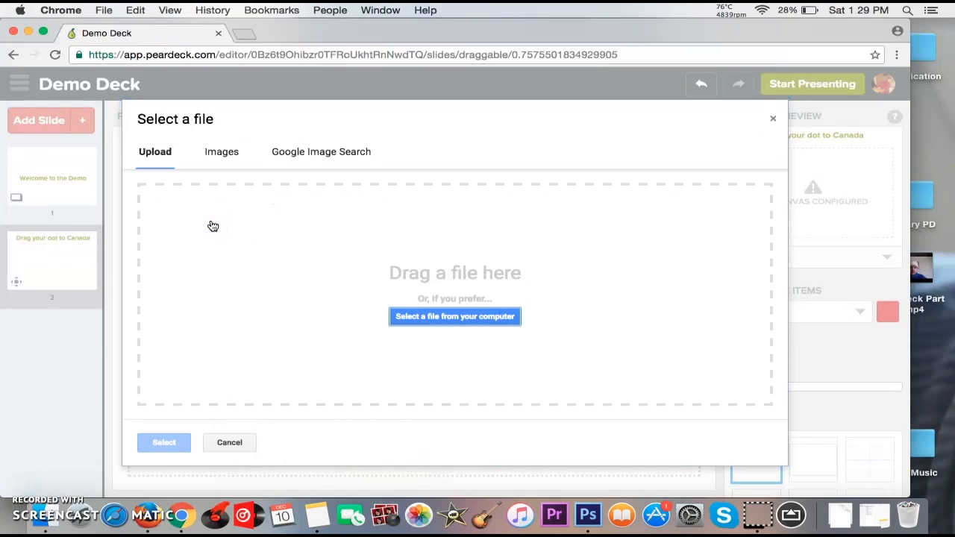
click(347, 147)
text(World Map)
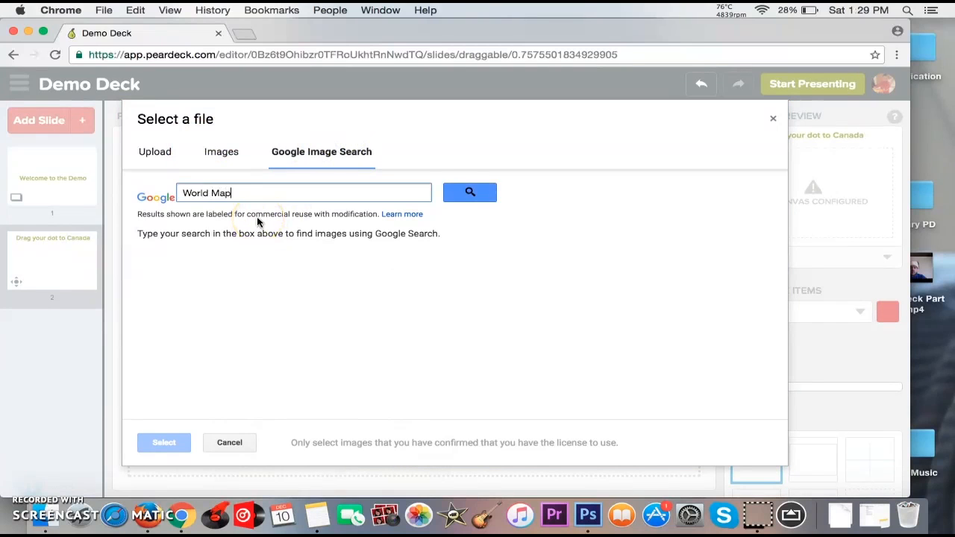
key(Return)
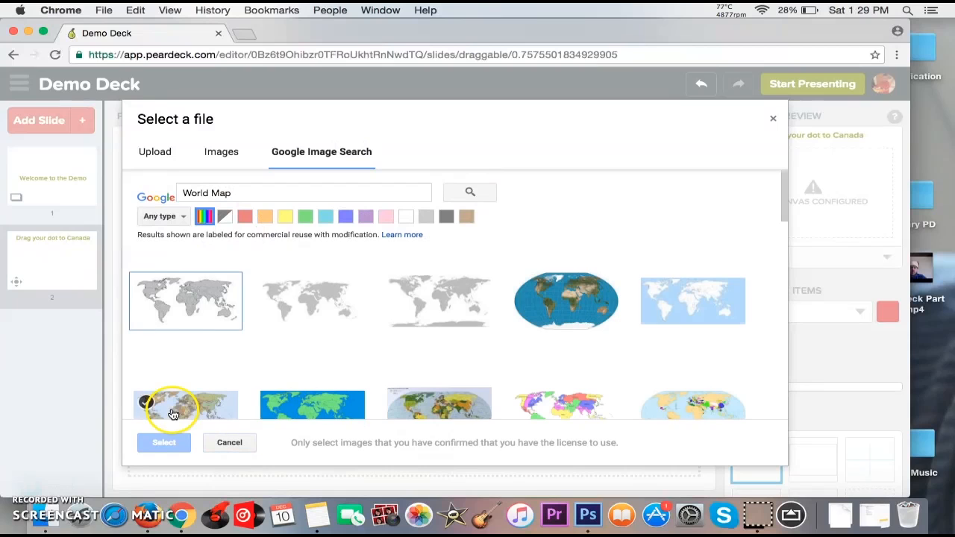
click(192, 309)
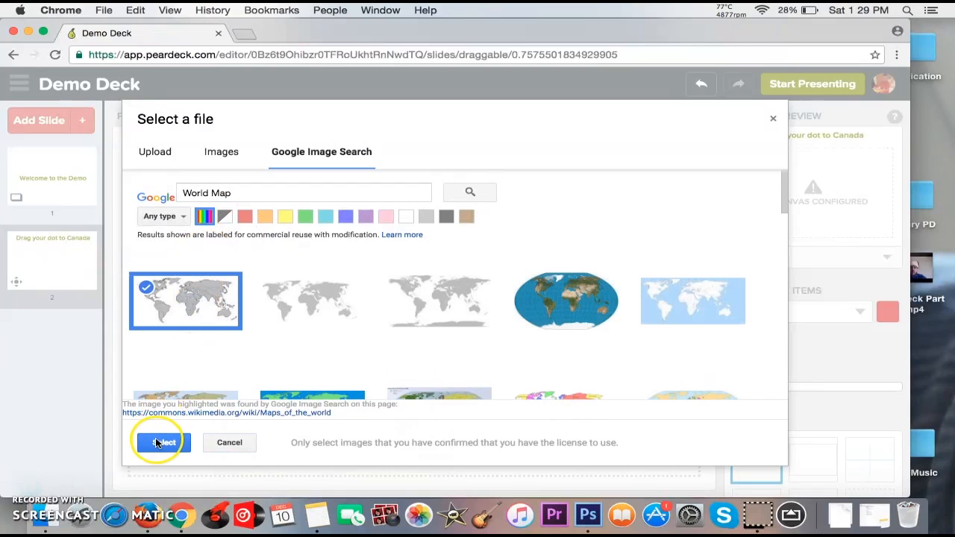
click(157, 442)
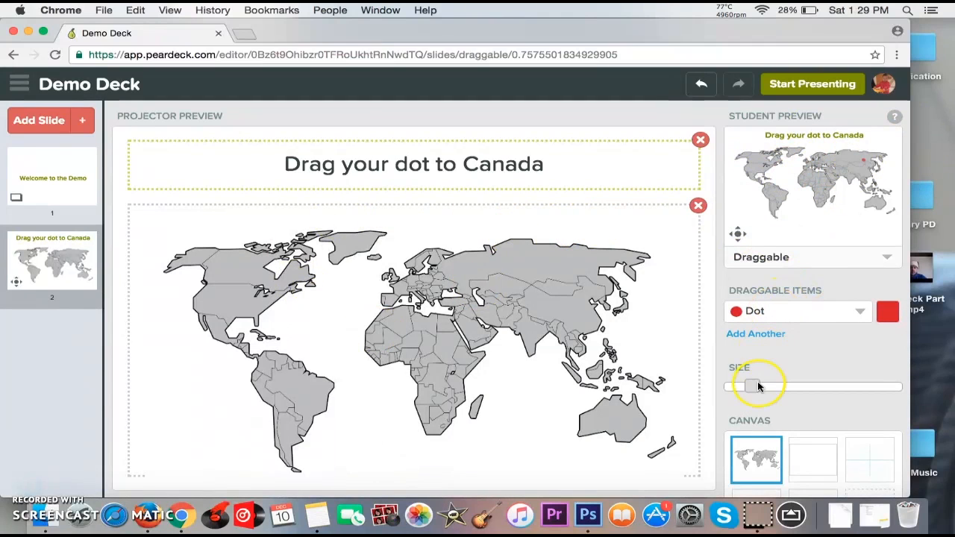
Enlarge the draggable dot and change its colour to purple.
click(863, 163)
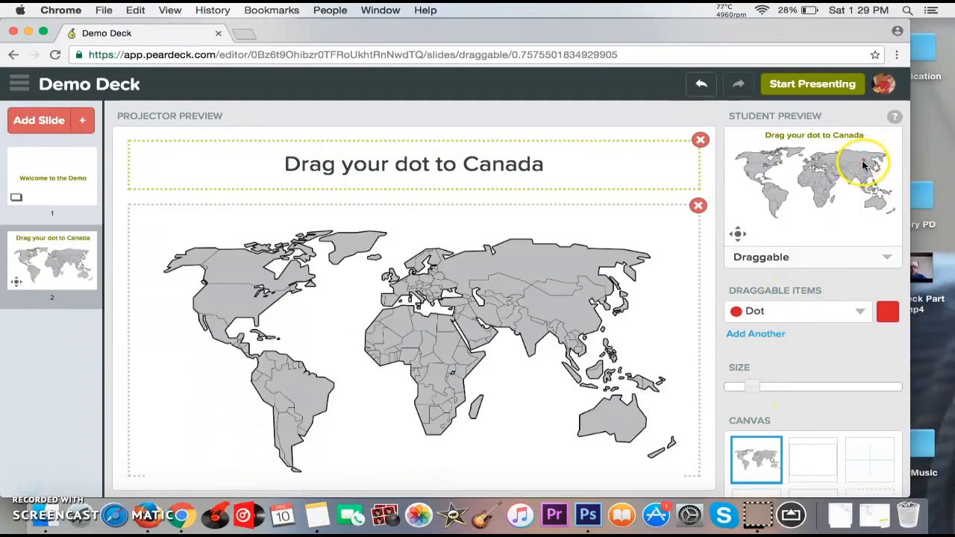
drag(751, 387, 782, 389)
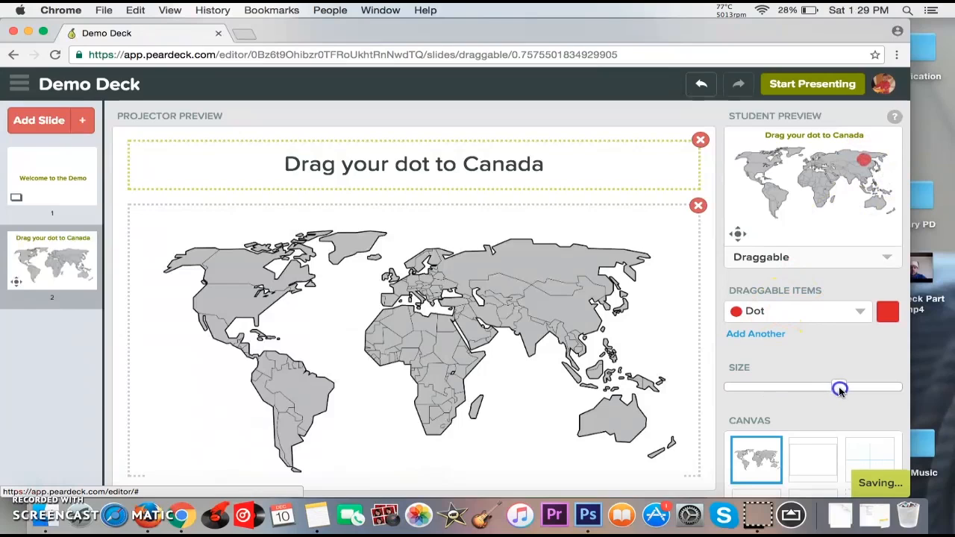
click(888, 311)
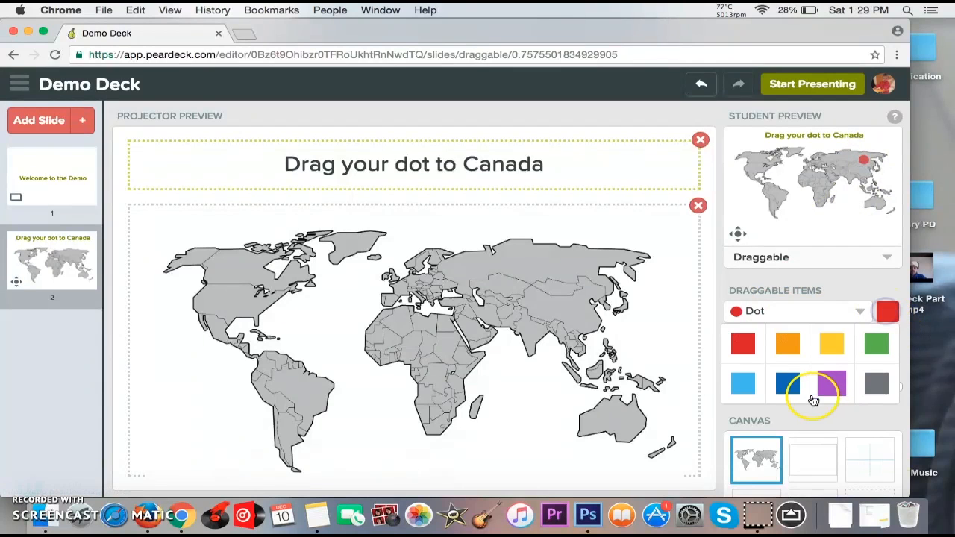
click(831, 385)
Look through the math, number, people and object, and punctuation icon sets available for the draggable item.
click(860, 311)
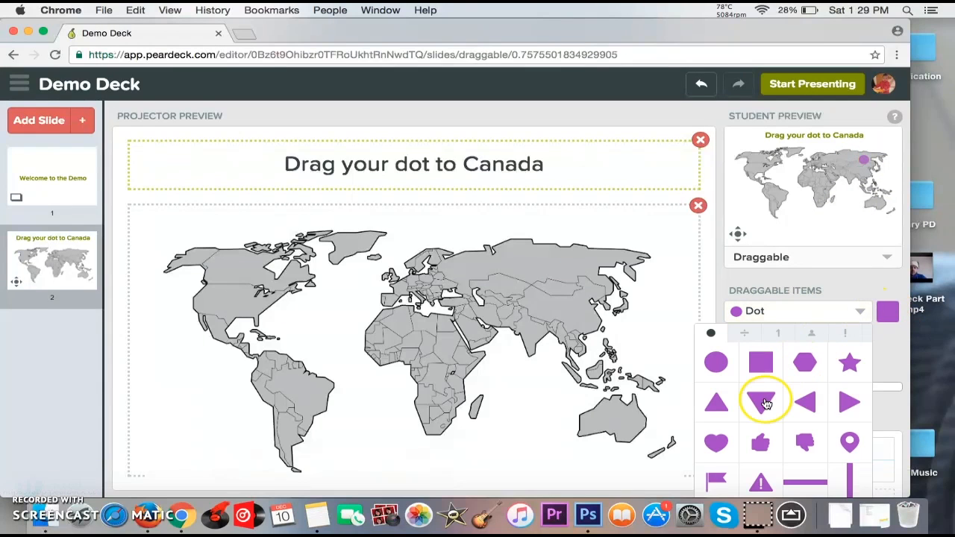
scroll(763, 398, down, 1)
click(744, 293)
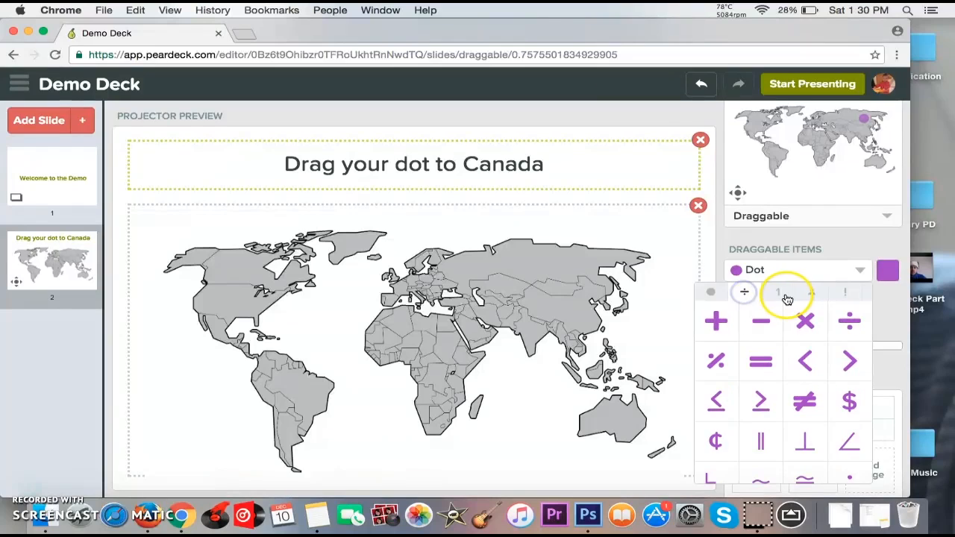
click(779, 293)
click(744, 292)
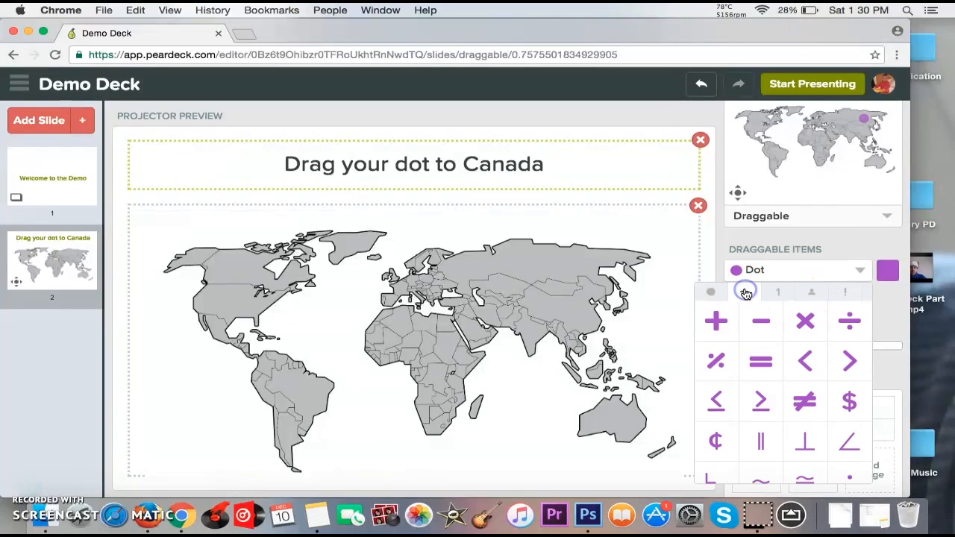
scroll(759, 384, up, 2)
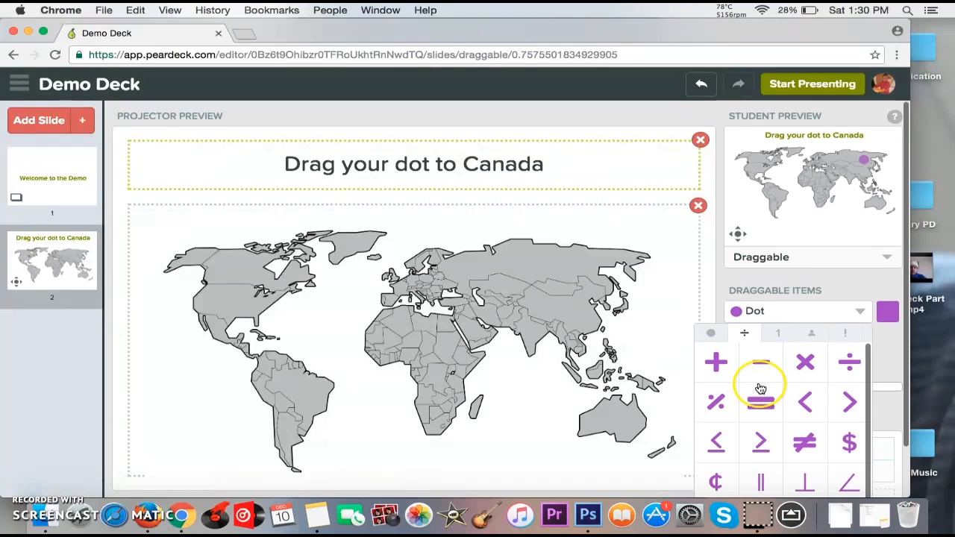
click(815, 333)
scroll(801, 388, down, 2)
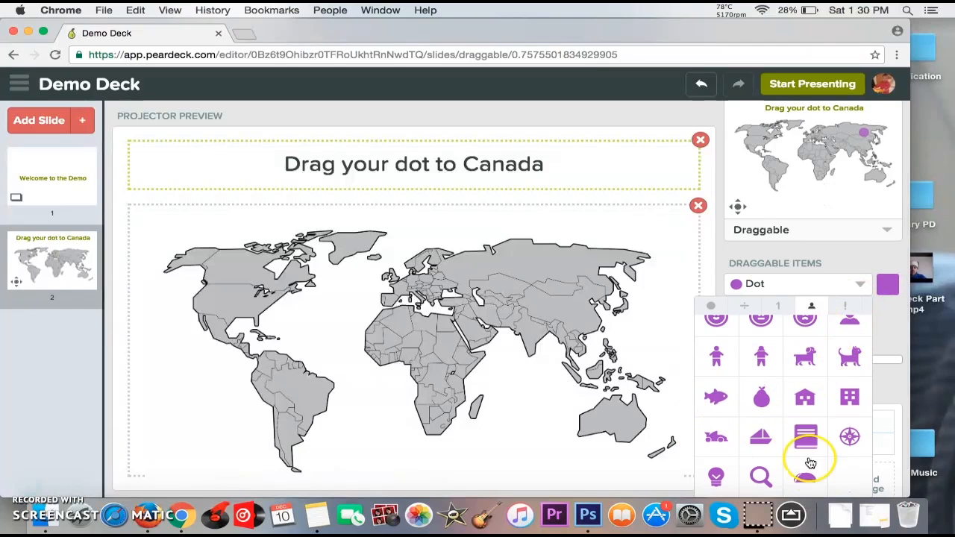
click(846, 308)
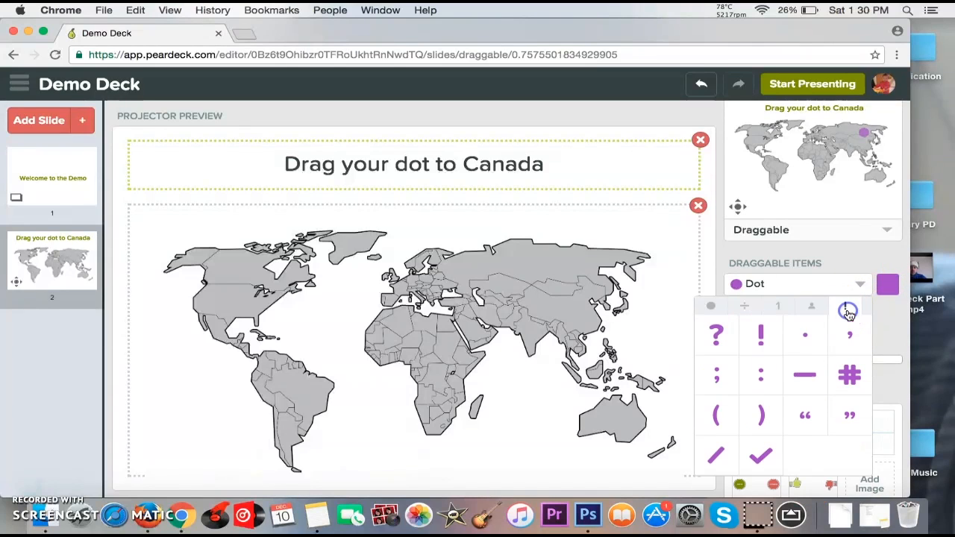
scroll(811, 382, up, 1)
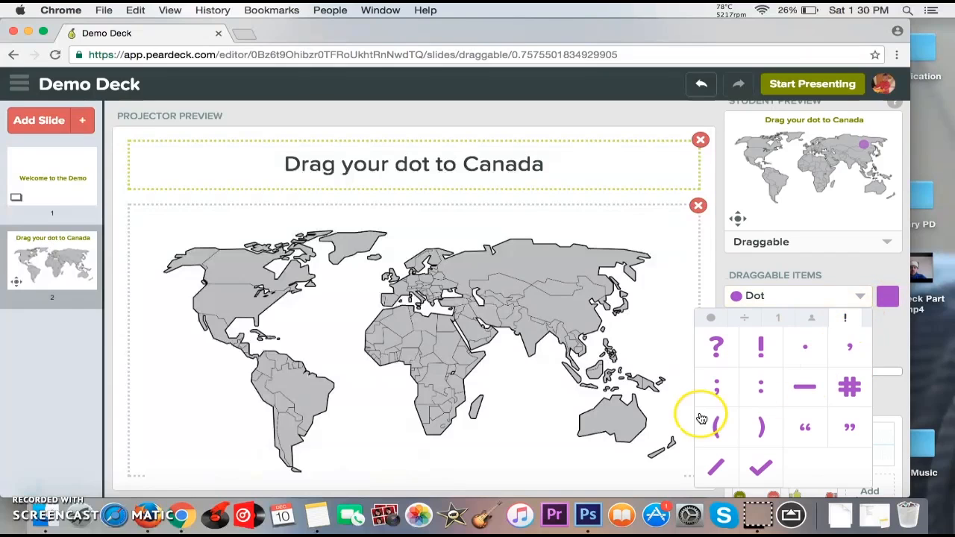
Change the draggable item to the Flag icon from the shapes set.
click(708, 317)
scroll(752, 417, down, 1)
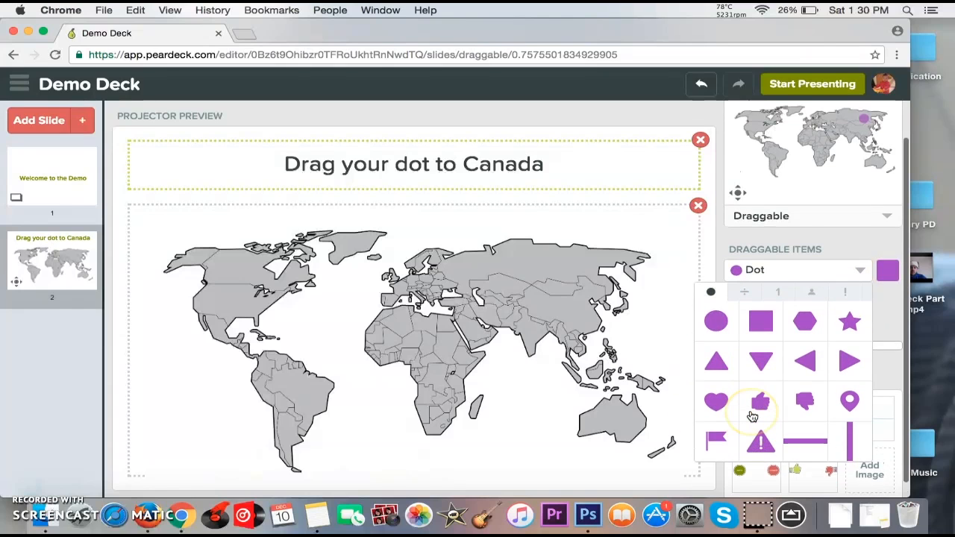
scroll(752, 417, up, 1)
click(716, 459)
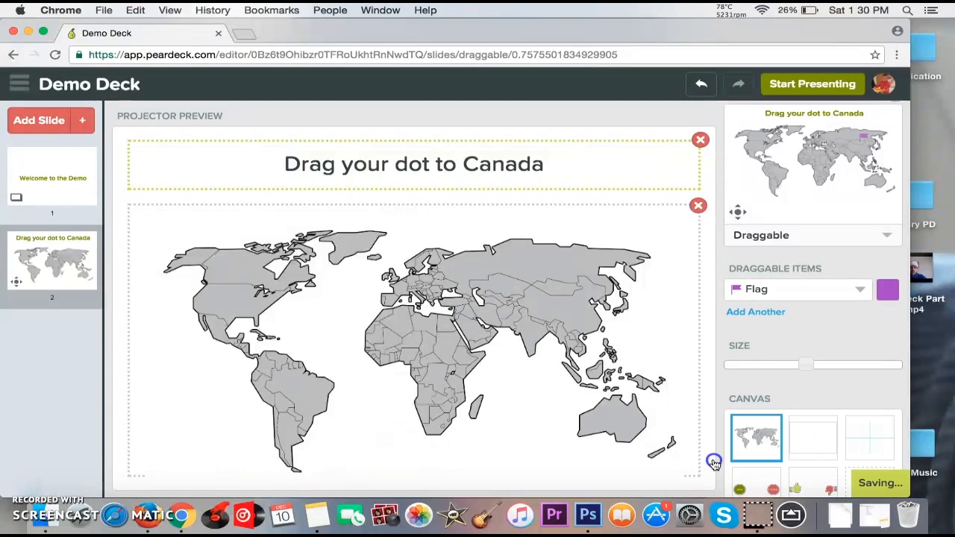
Replace the word "dot" in the slide's question so it reads "Drag your flag to Canada".
click(430, 166)
key(BackSpace)
key(BackSpace)
key(BackSpace)
text(flag)
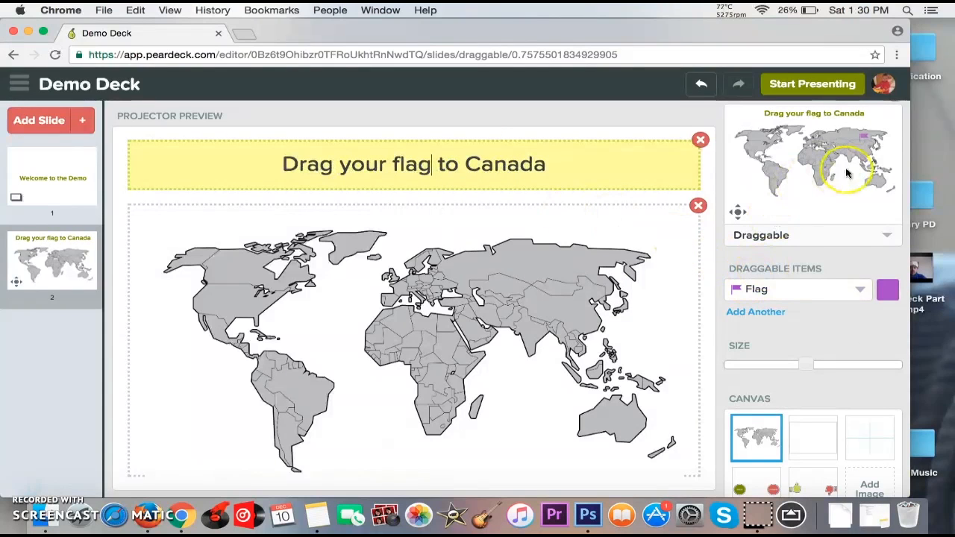
Enlarge the flag slightly and add four more draggable flags in gray, red, orange and yellow.
drag(797, 366, 824, 365)
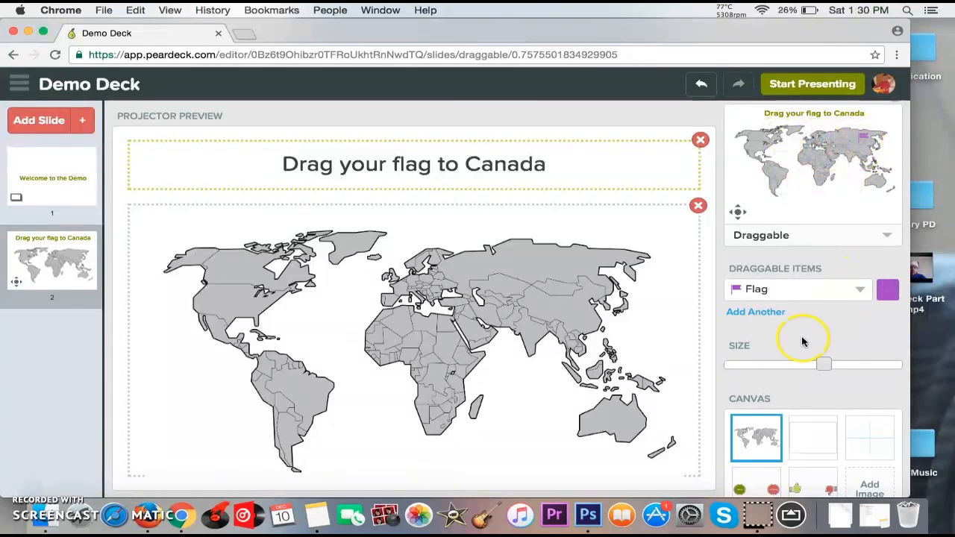
click(763, 316)
click(761, 337)
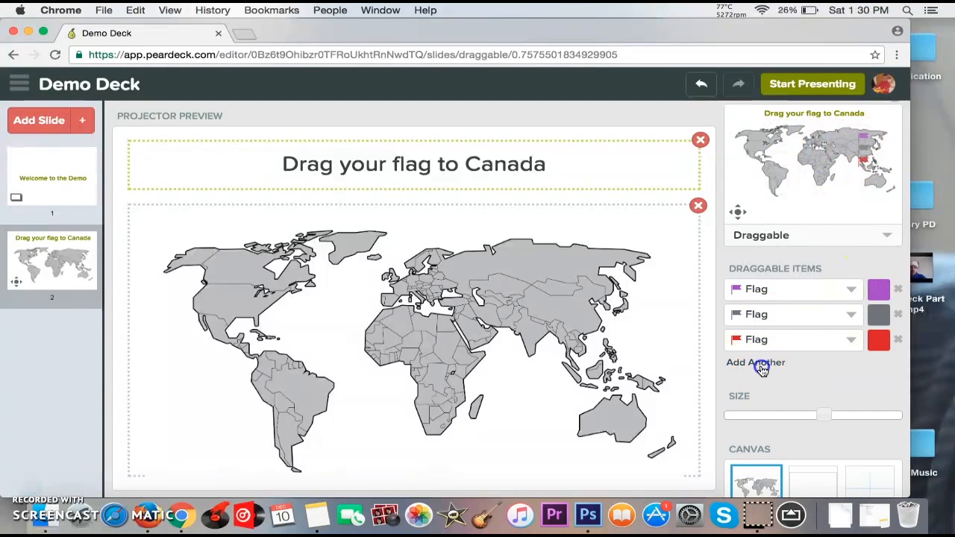
click(762, 364)
click(764, 388)
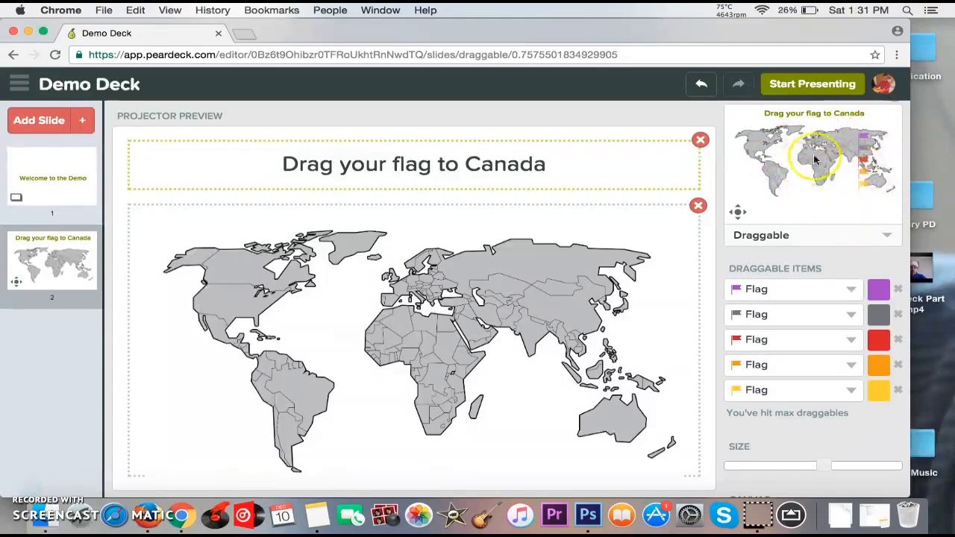
Add a Drag a Line slide after the Canada map slide.
click(82, 121)
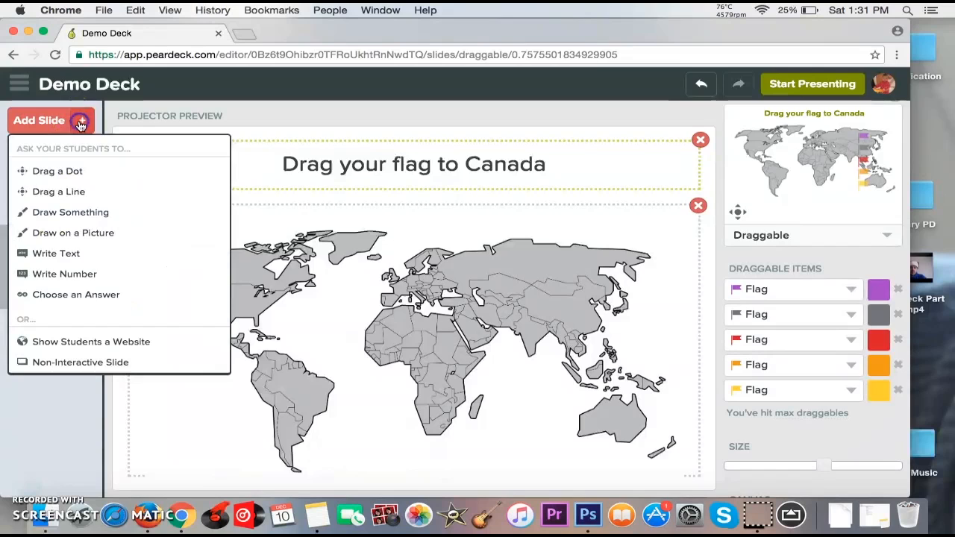
click(89, 196)
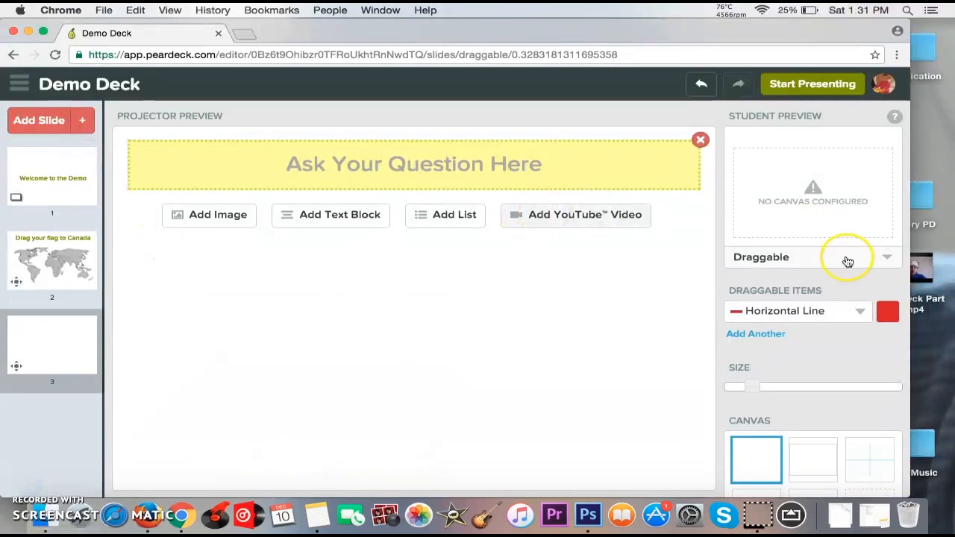
Give the Drag a Line slide the framed canvas, keeping the Horizontal Line as the draggable item.
click(855, 310)
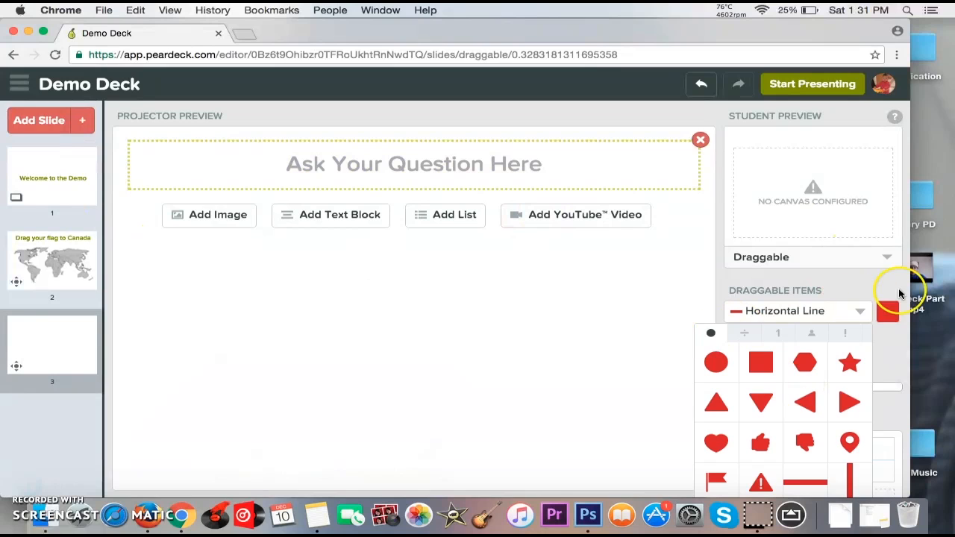
click(868, 314)
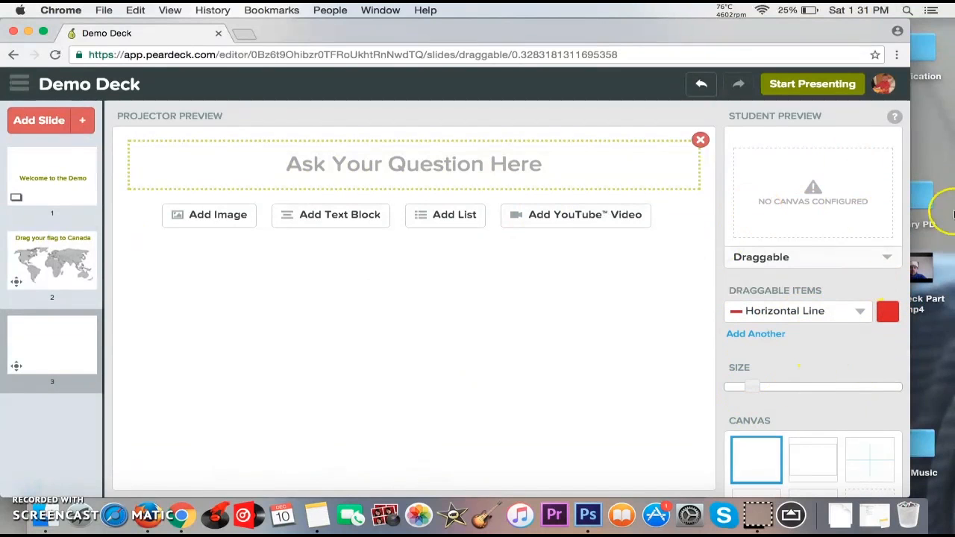
scroll(821, 350, down, 3)
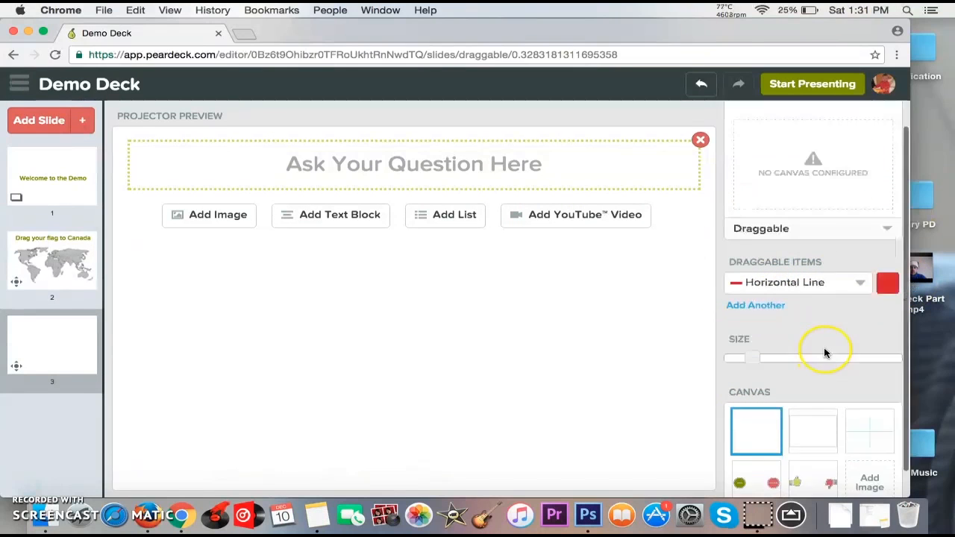
click(808, 416)
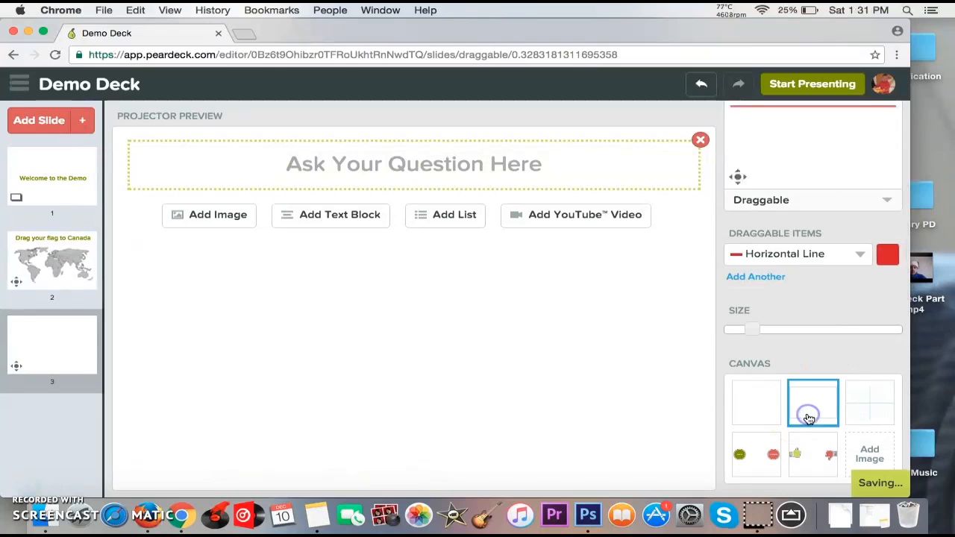
scroll(793, 365, up, 3)
scroll(793, 366, down, 3)
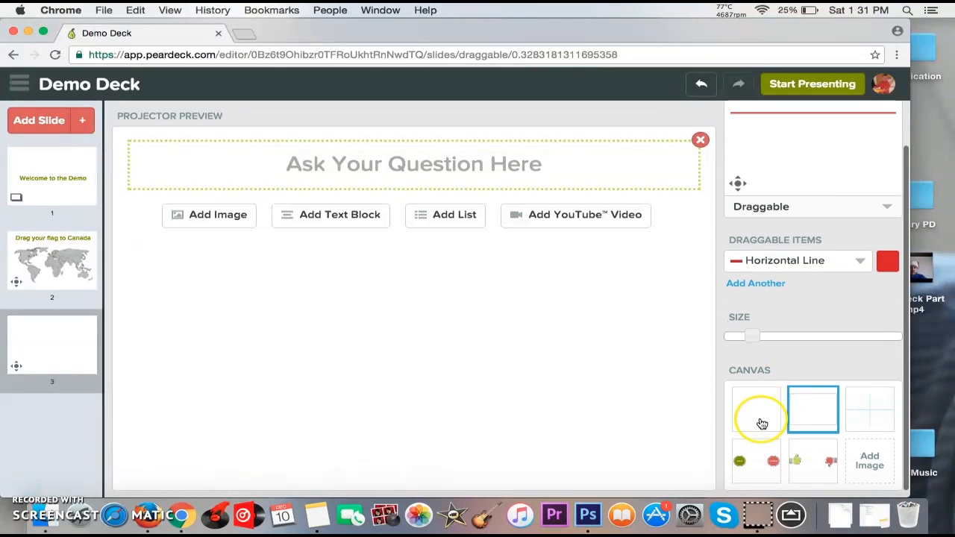
Try the blank canvas and the framed canvas, and switch the slide to the coordinate grid canvas.
click(760, 407)
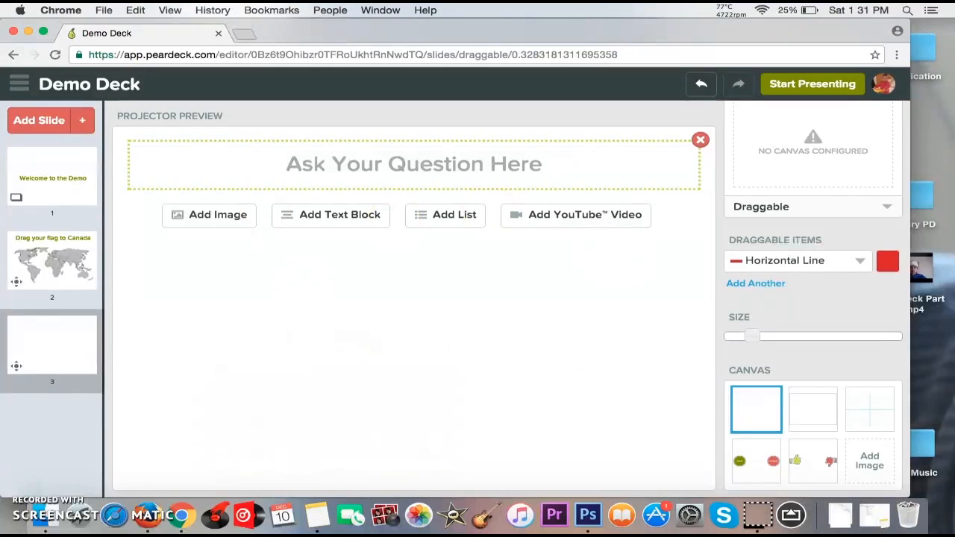
click(810, 423)
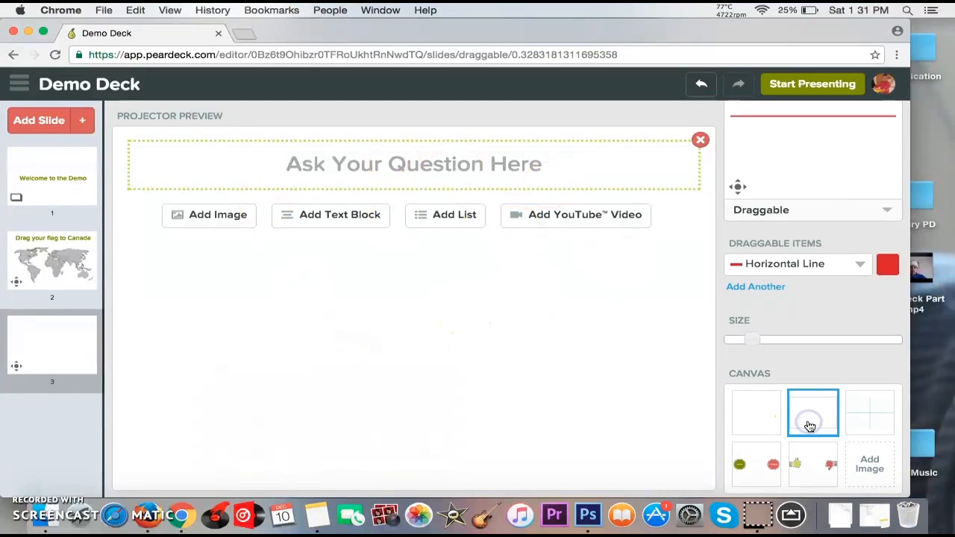
scroll(784, 261, up, 3)
scroll(770, 181, down, 3)
click(877, 397)
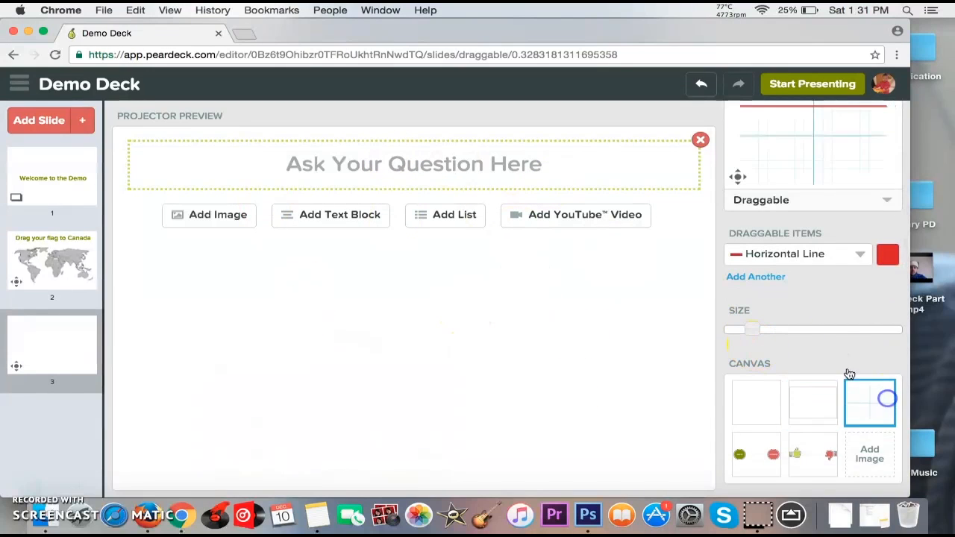
scroll(837, 326, up, 3)
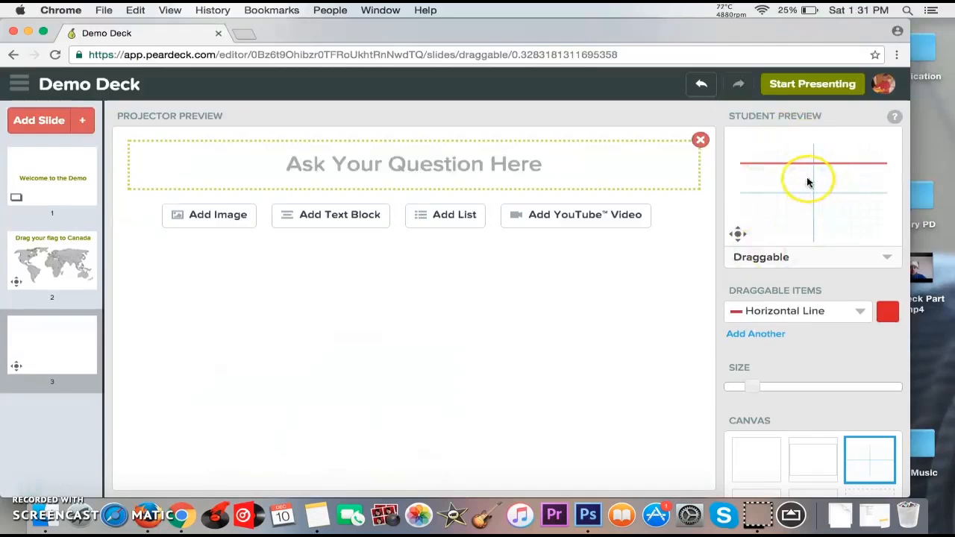
Change the slide's canvas to the Agree/Disagree background.
scroll(803, 186, down, 3)
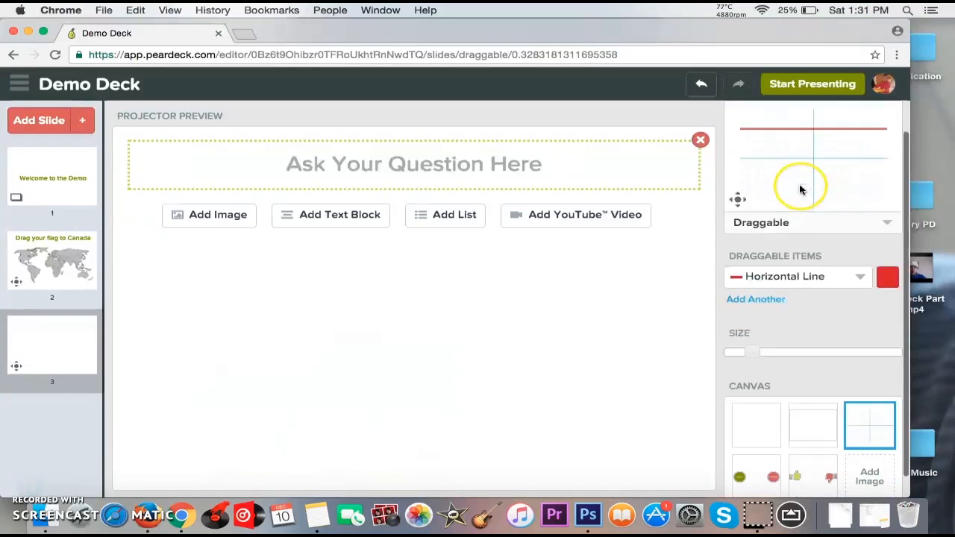
click(745, 466)
scroll(761, 197, up, 3)
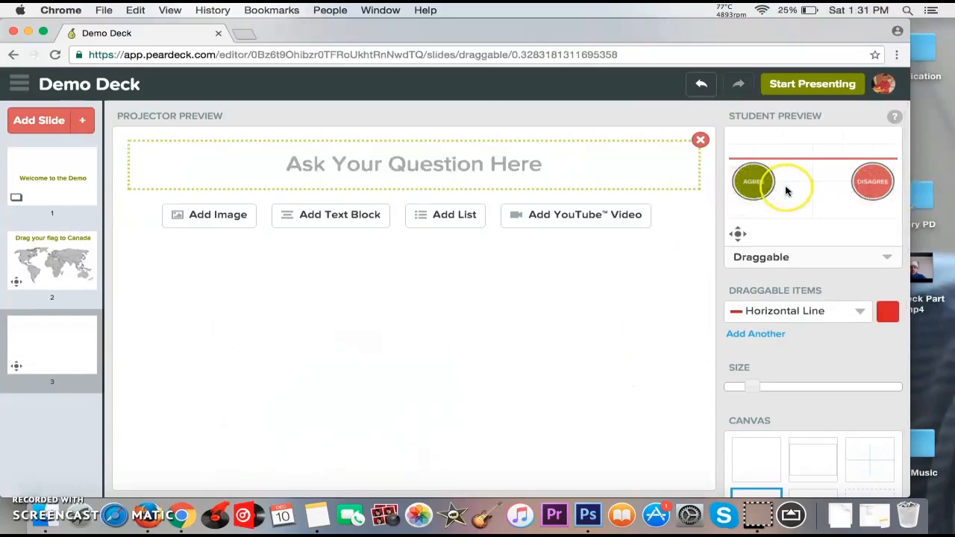
Change the draggable item to a yellow Thumbs Up and enlarge it to nearly the maximum size.
click(863, 312)
click(761, 431)
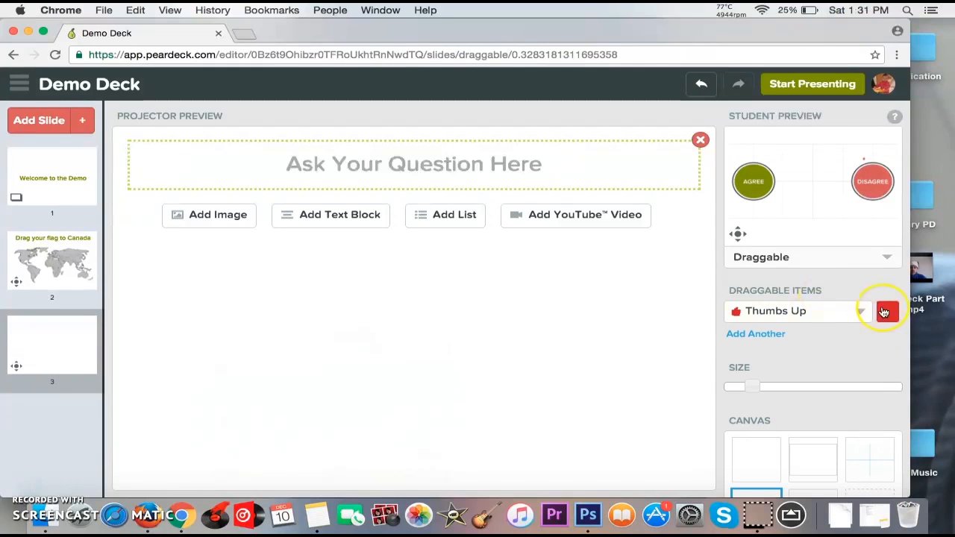
click(885, 312)
click(839, 339)
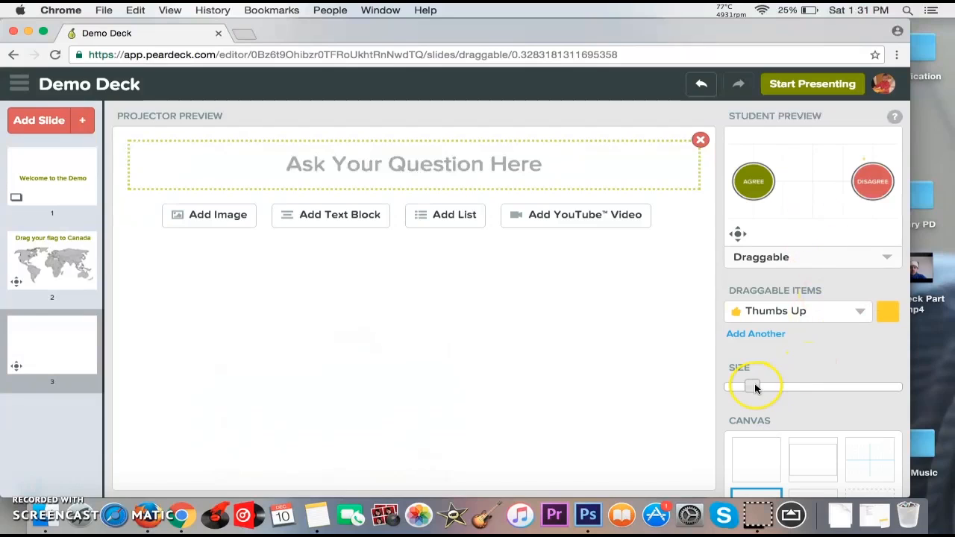
drag(752, 387, 890, 385)
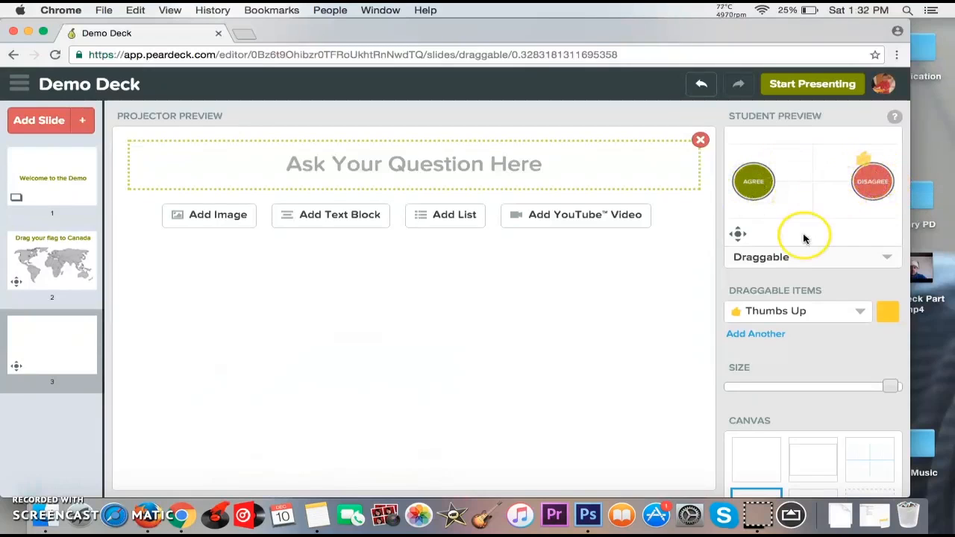
Switch the canvas to the thumbs up/thumbs down background and change the draggable item to a Dot.
scroll(798, 313, down, 3)
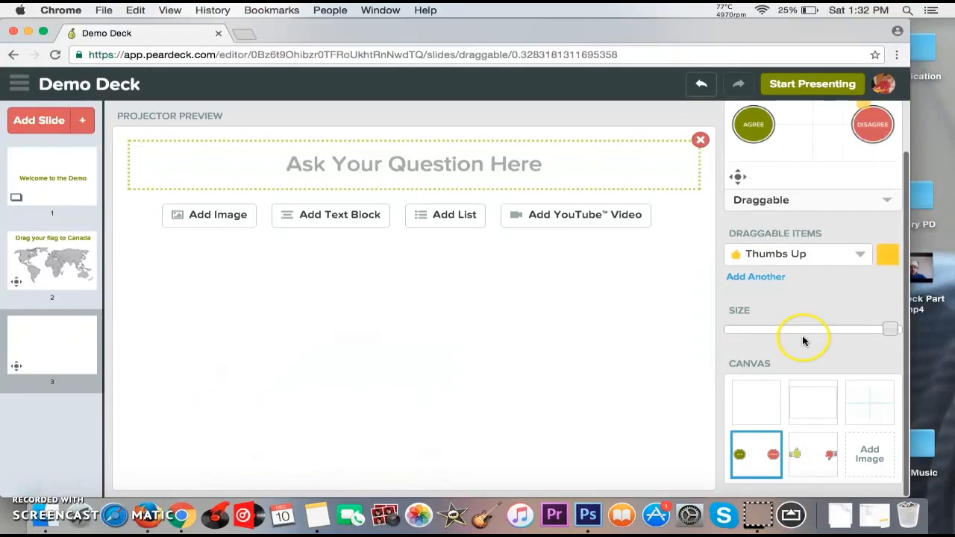
click(806, 457)
scroll(858, 313, up, 3)
click(859, 312)
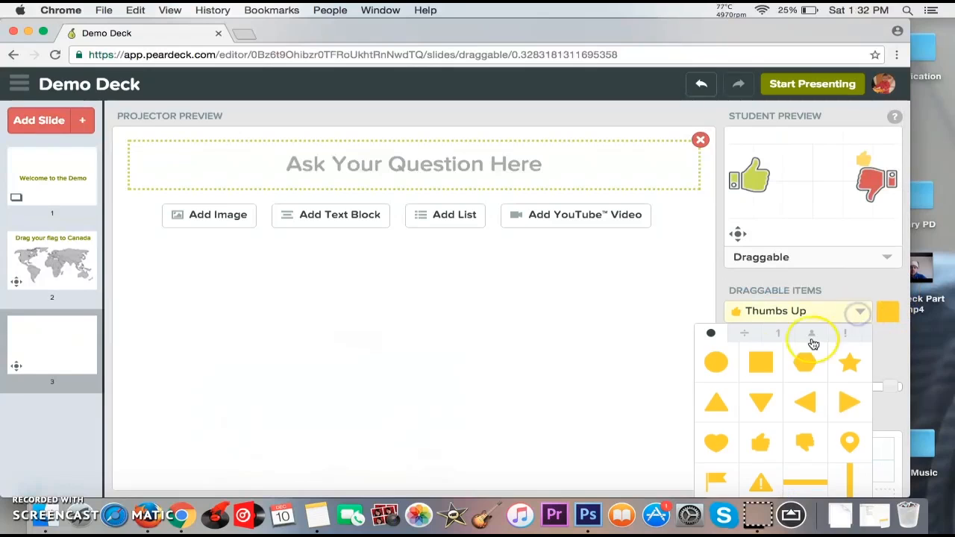
click(723, 363)
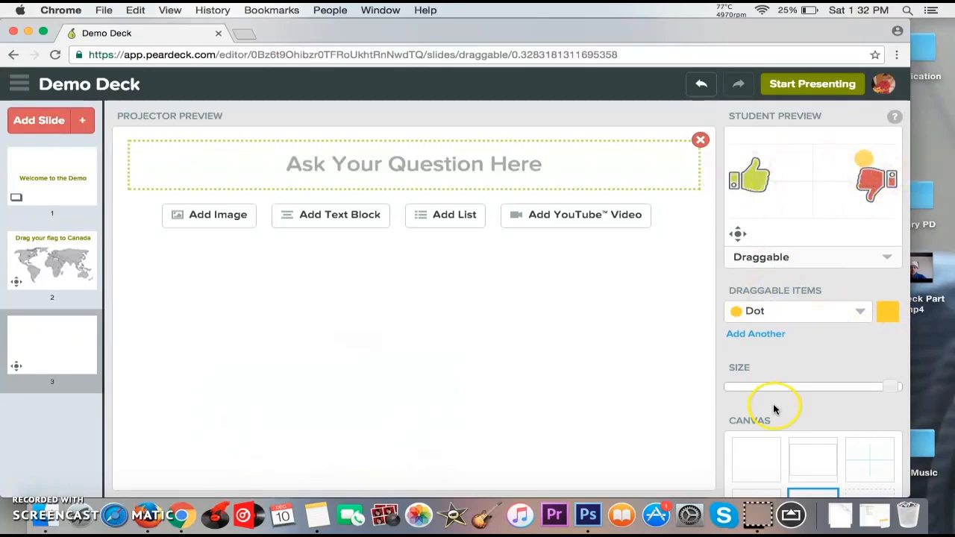
Check the file picker for adding a custom canvas image and close it without choosing a file.
scroll(774, 408, down, 2)
click(867, 455)
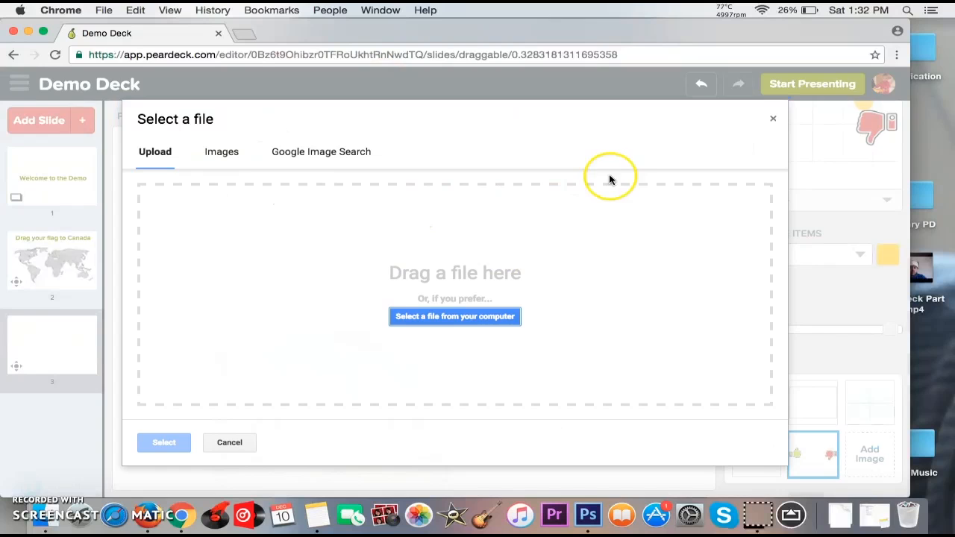
click(773, 118)
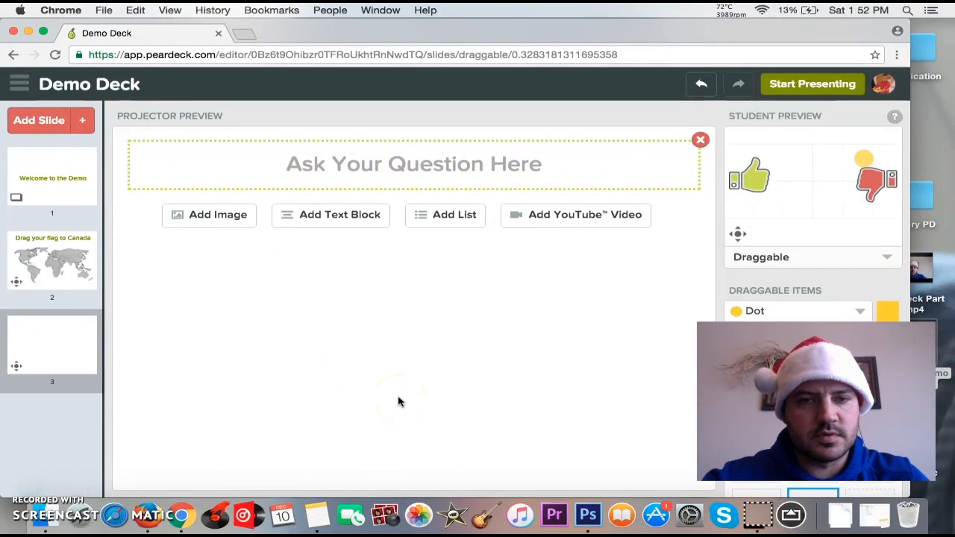
Add a Draw Something slide with the question "Draw the 3rd step in Mitosis".
click(82, 120)
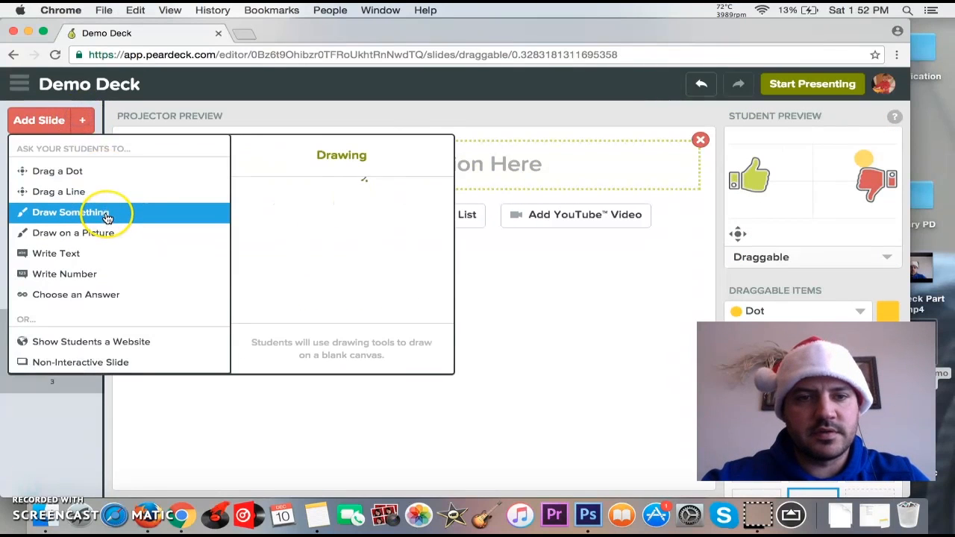
click(106, 216)
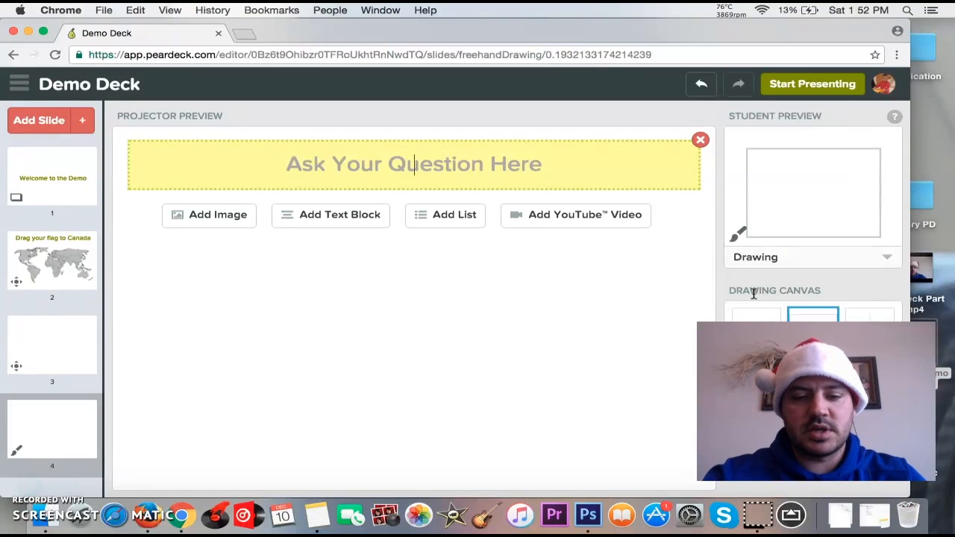
text(D)
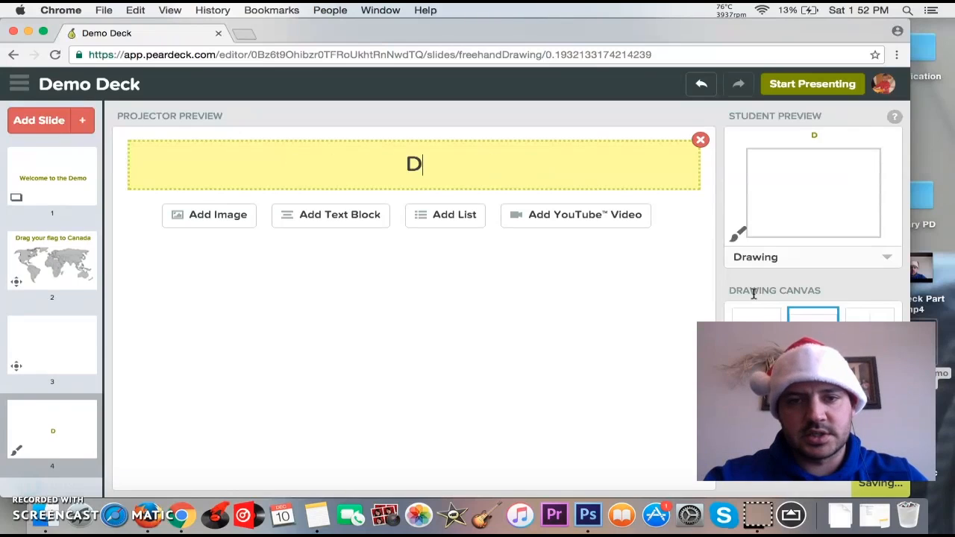
text(raw the 3rd s)
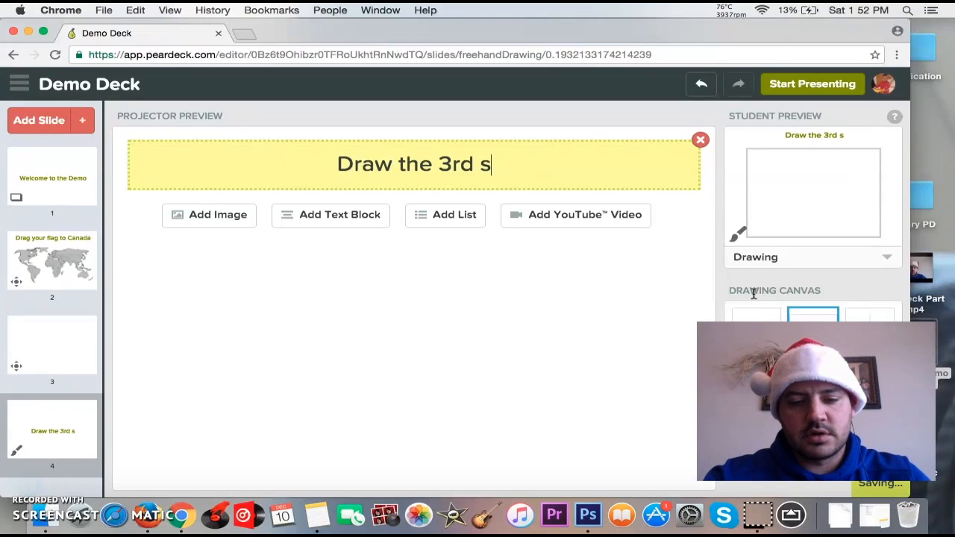
text(tep in Mitosis)
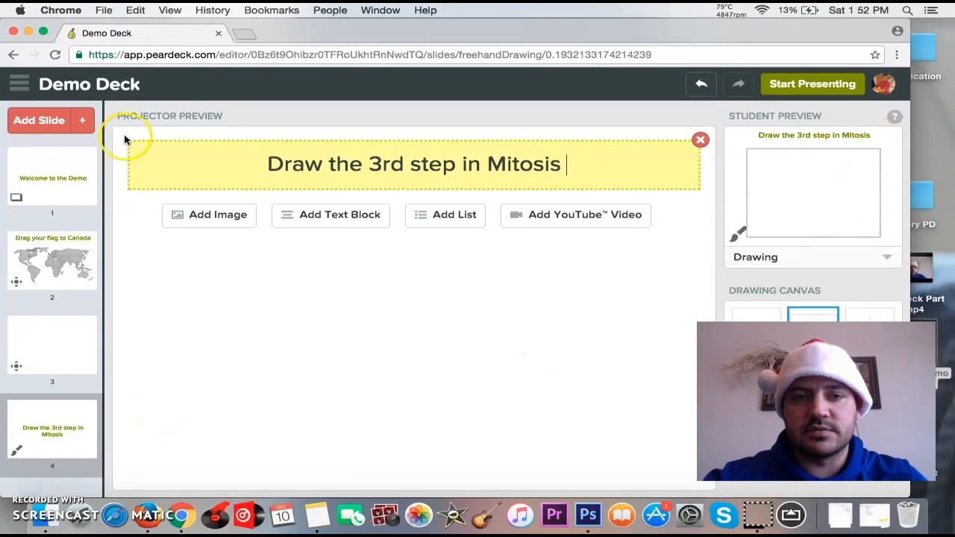
Replace the drawing slide's question with "Draw yourself with an epic beard!".
triple_click(353, 170)
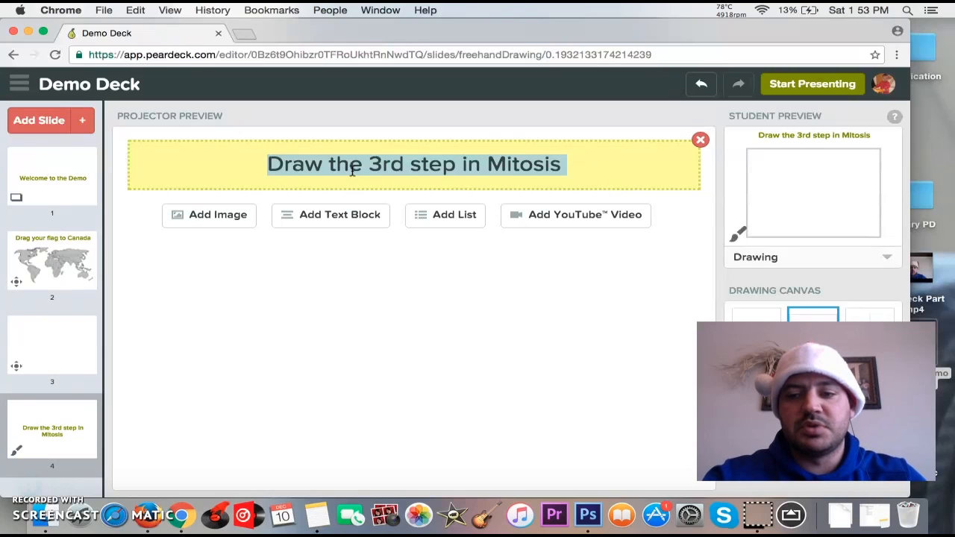
text(Draw)
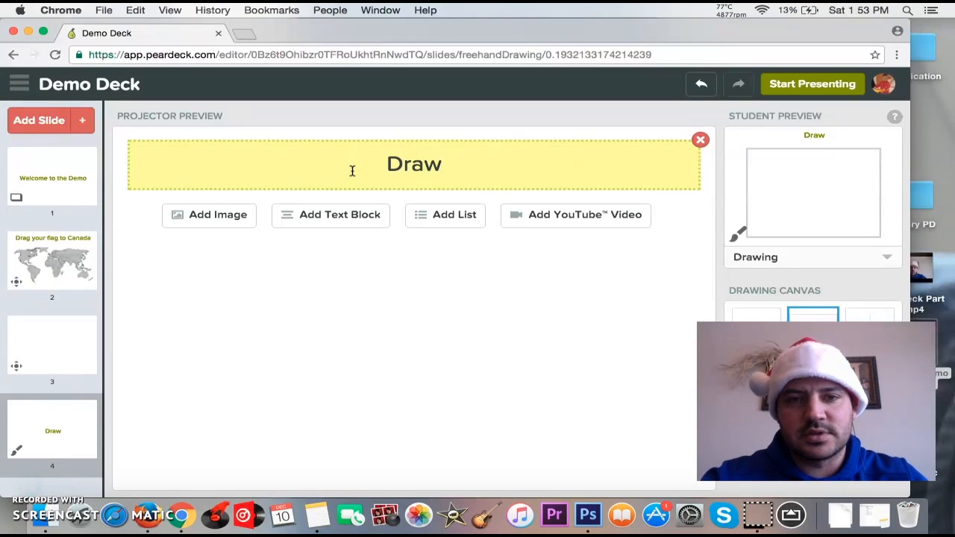
text( your)
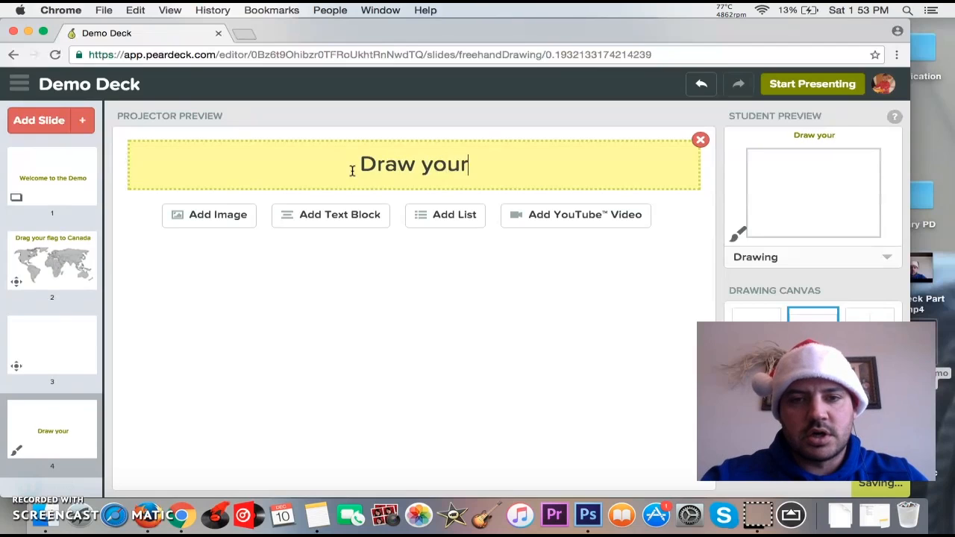
text(self with an epic beard!)
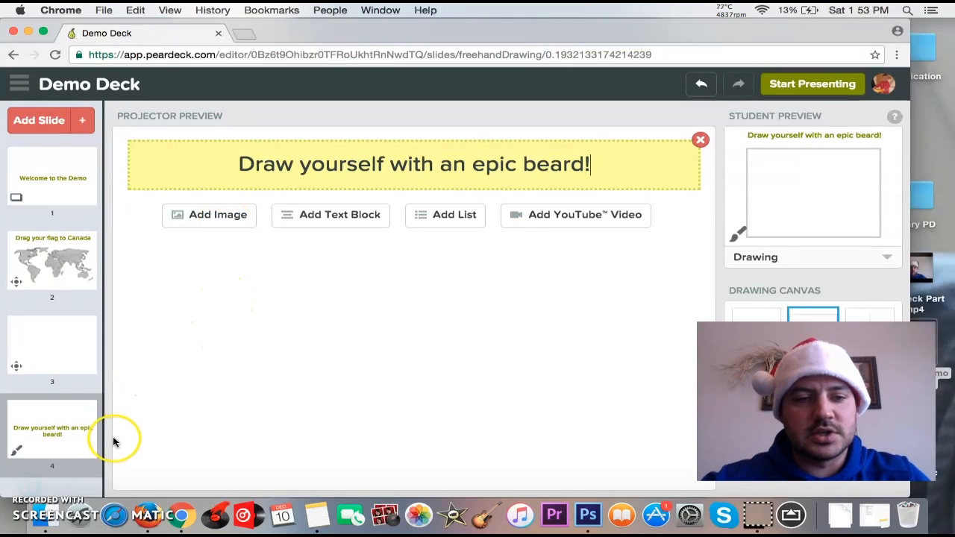
mouse_move(87, 447)
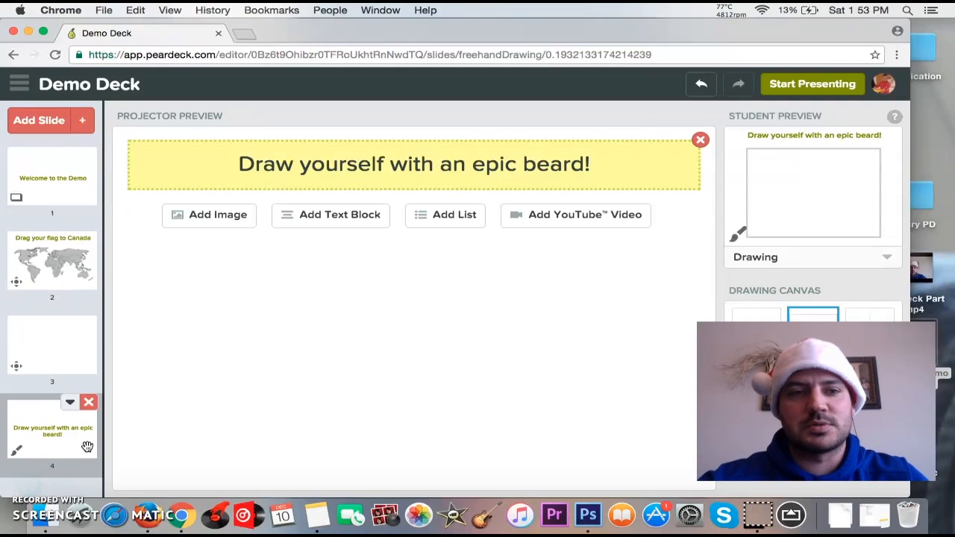
Add a Draw on a Picture slide and search Google images for "World Map" as its picture.
click(84, 121)
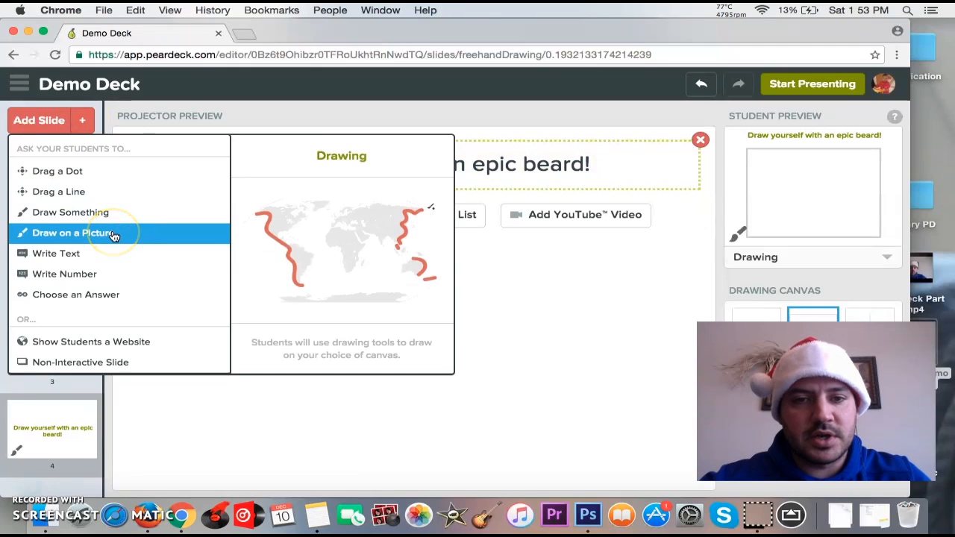
click(112, 234)
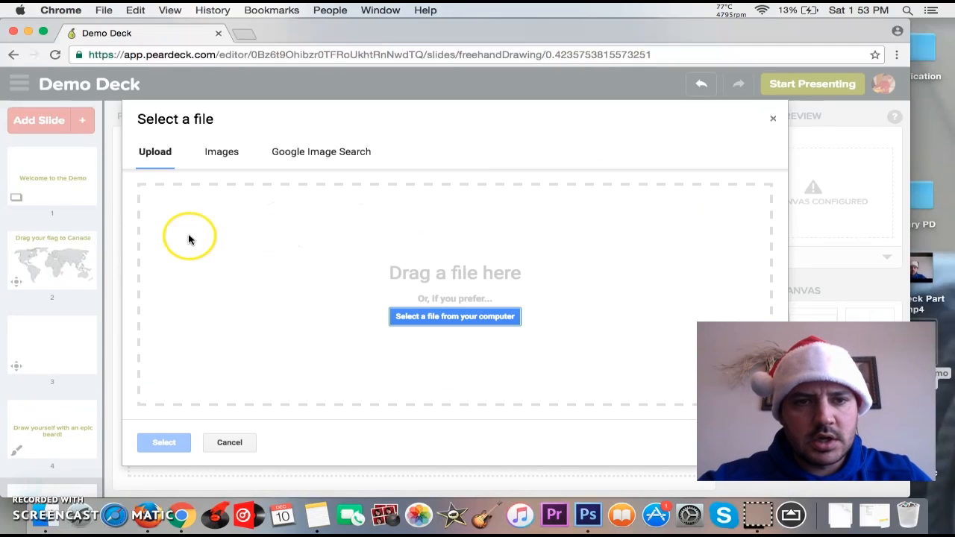
click(288, 152)
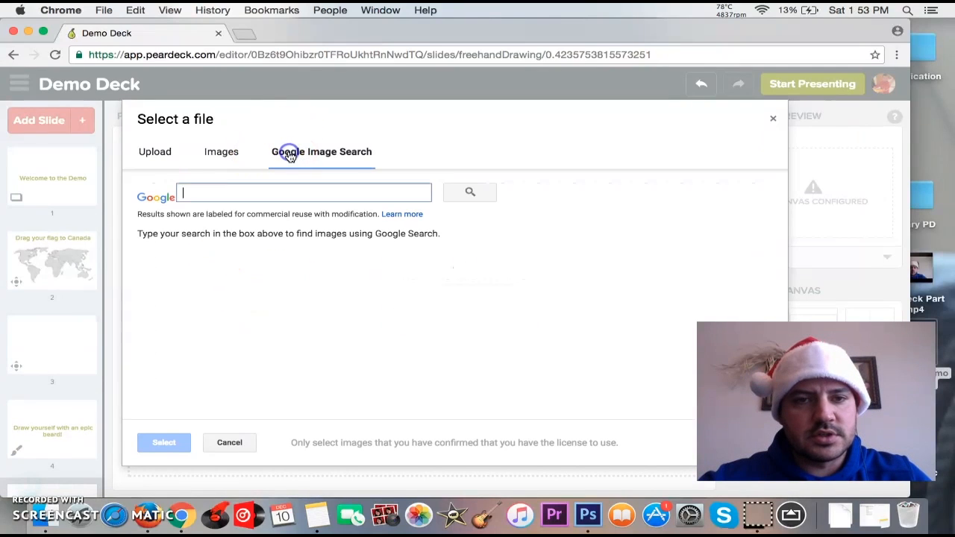
click(249, 191)
text(Wor)
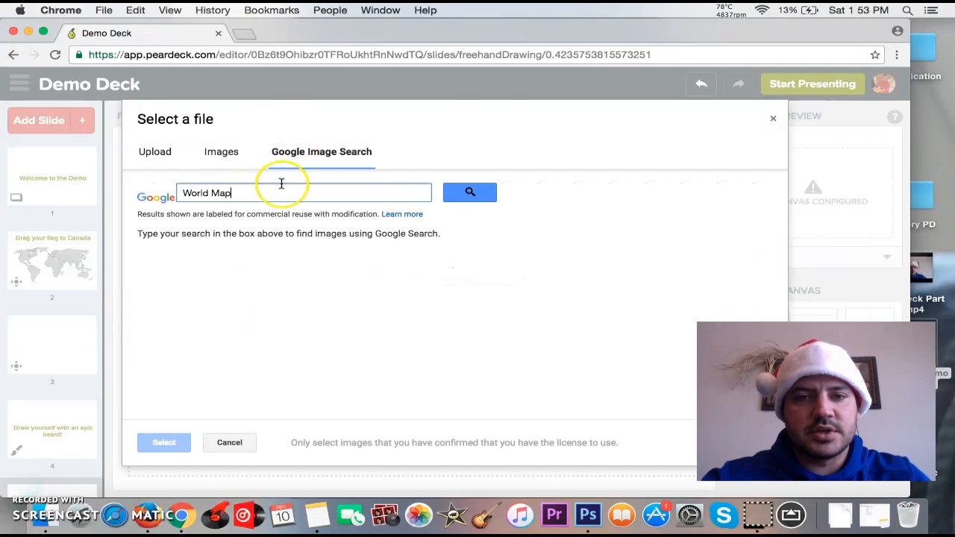
text(ld Map)
click(467, 192)
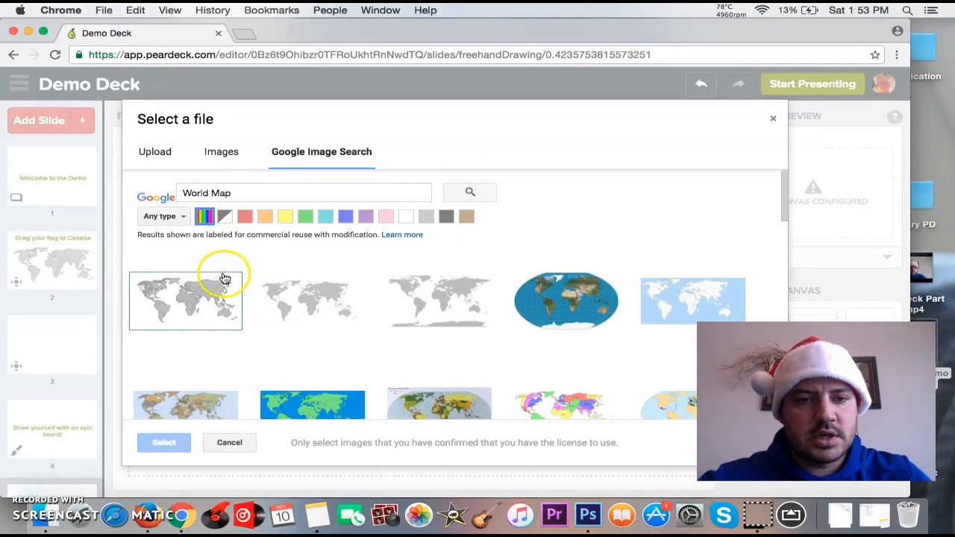
Search Google images for "Cell" instead and use the Eukaryote and Prokaryote diagram as the slide's picture.
click(251, 183)
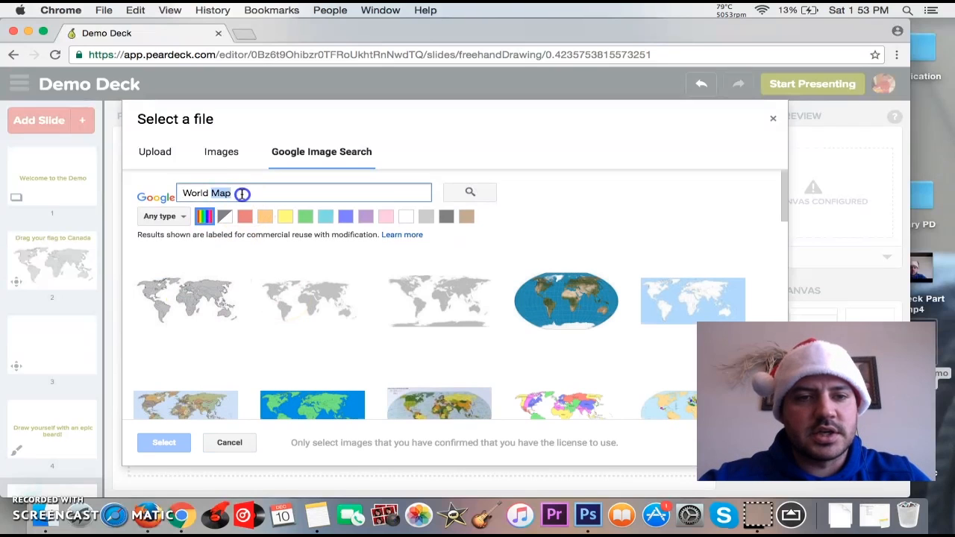
triple_click(242, 193)
text(Cell)
key(Return)
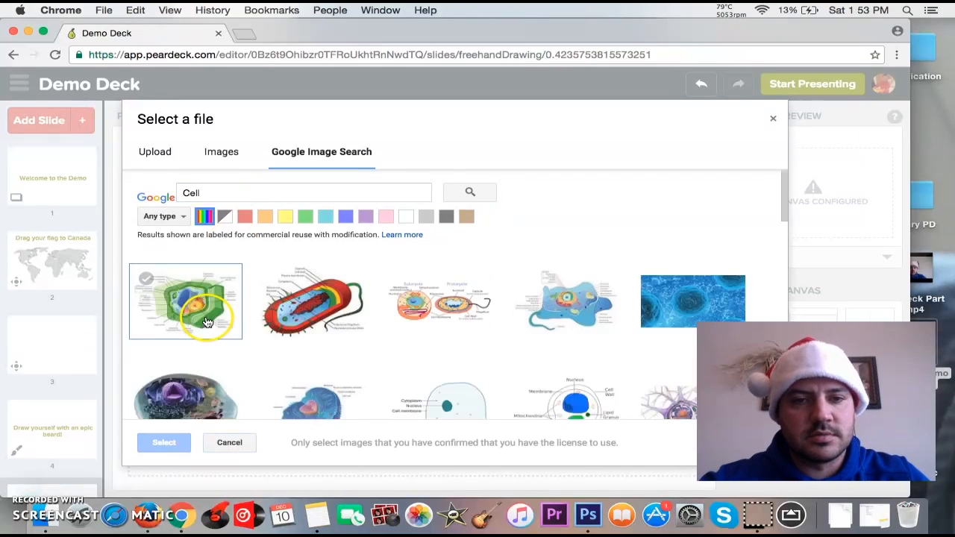
click(207, 321)
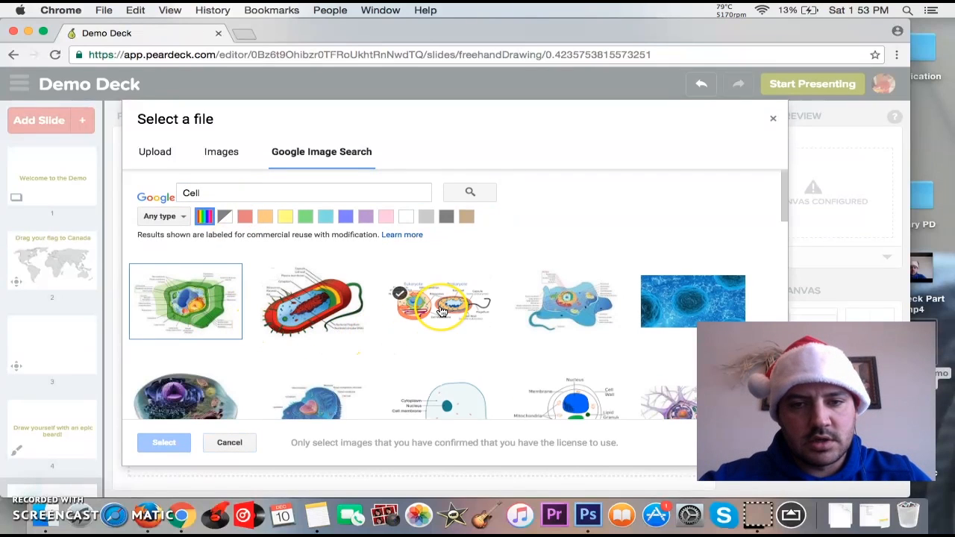
scroll(333, 359, down, 4)
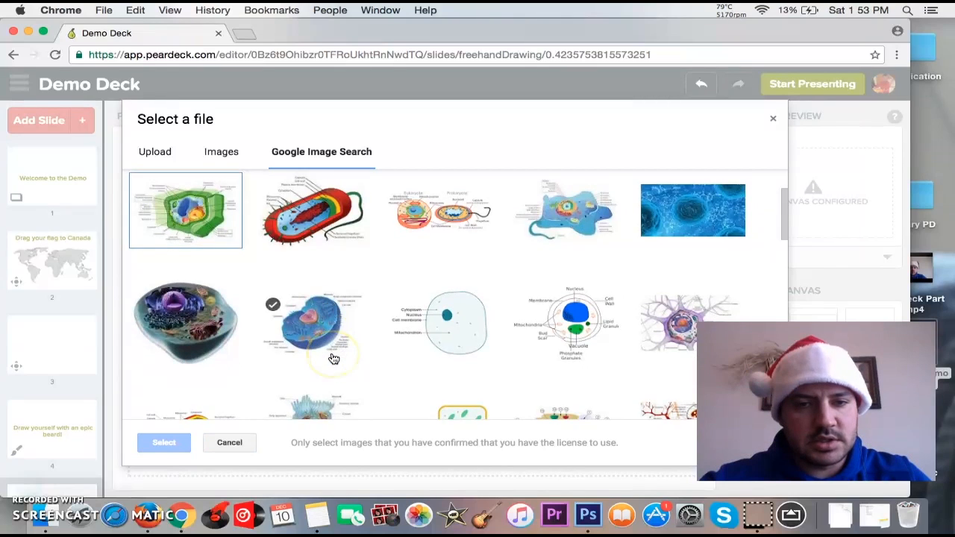
scroll(334, 358, down, 2)
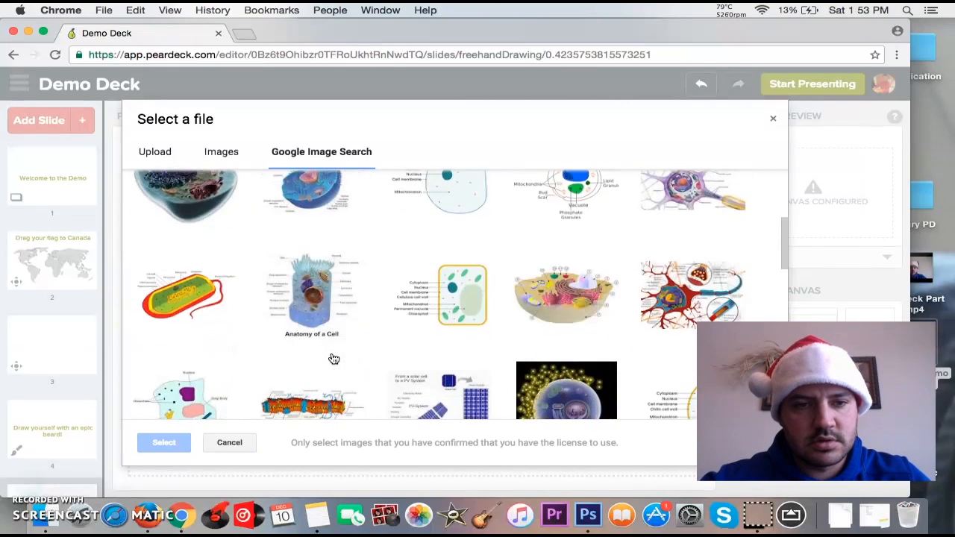
scroll(333, 358, up, 7)
click(483, 287)
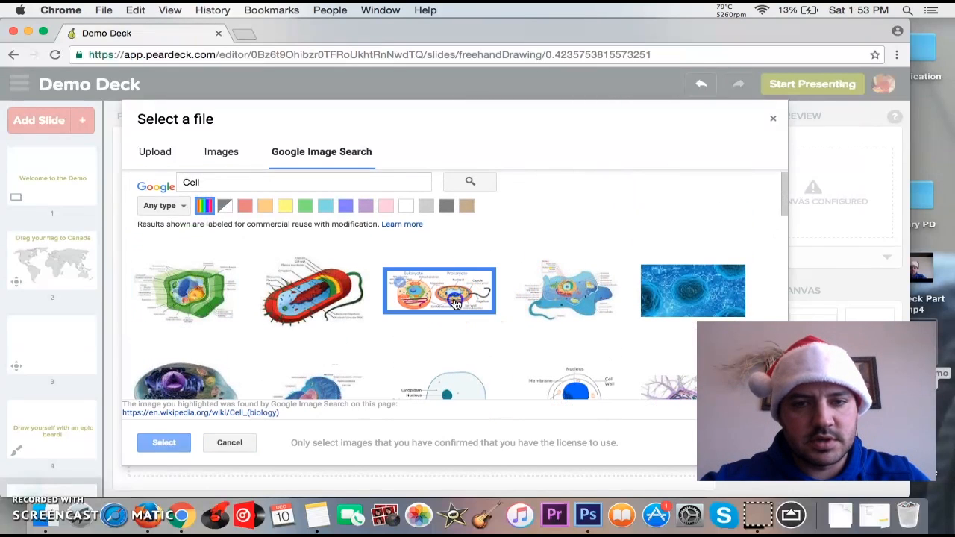
click(161, 444)
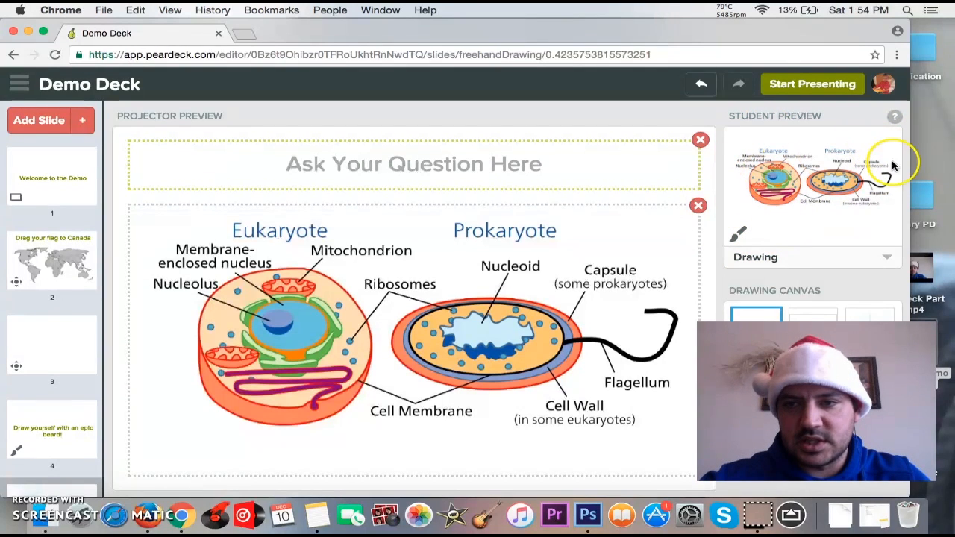
Enter "Circle the nucleus" as the question on the cell picture slide.
click(430, 167)
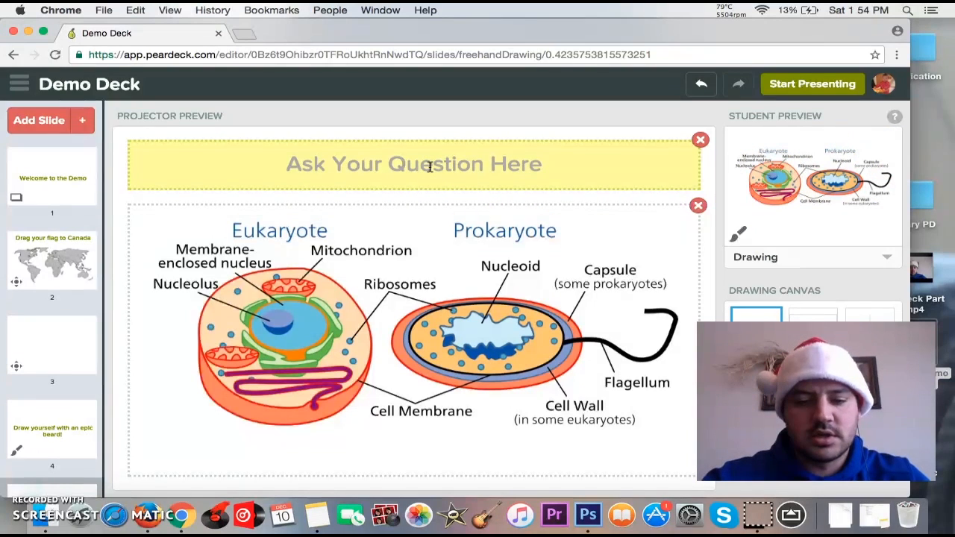
text(Circle th enucleus)
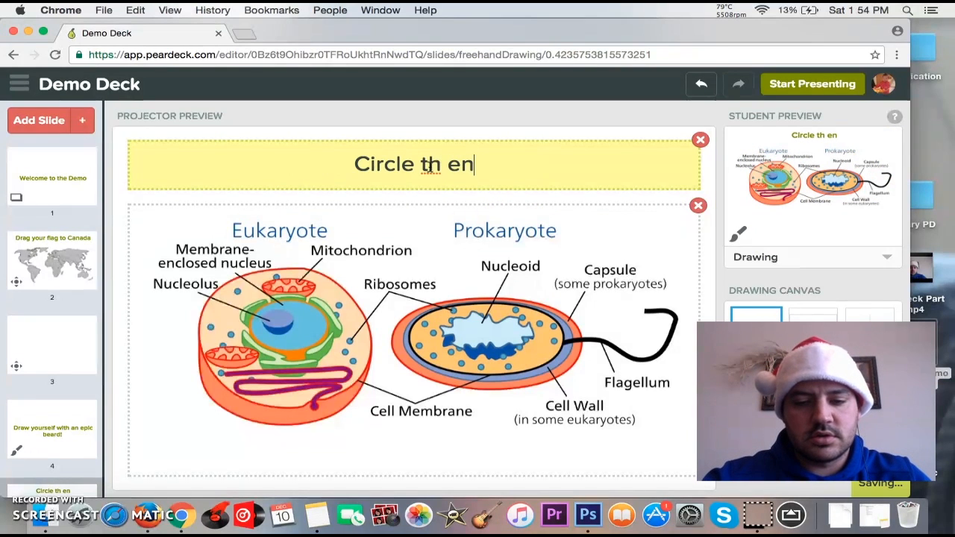
key(BackSpace)
key(BackSpace)
key(BackSpace)
key(BackSpace)
key(BackSpace)
key(BackSpace)
key(BackSpace)
key(BackSpace)
key(BackSpace)
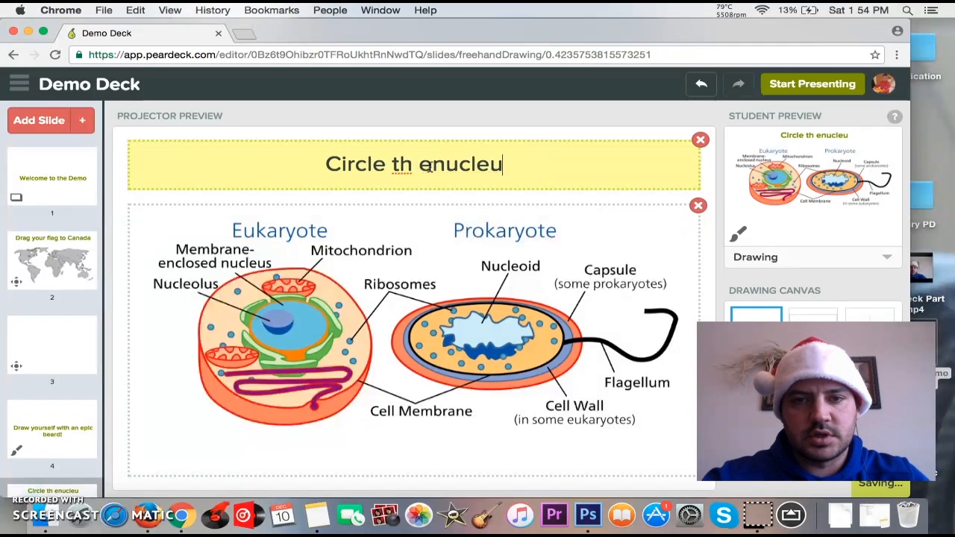
text(e n)
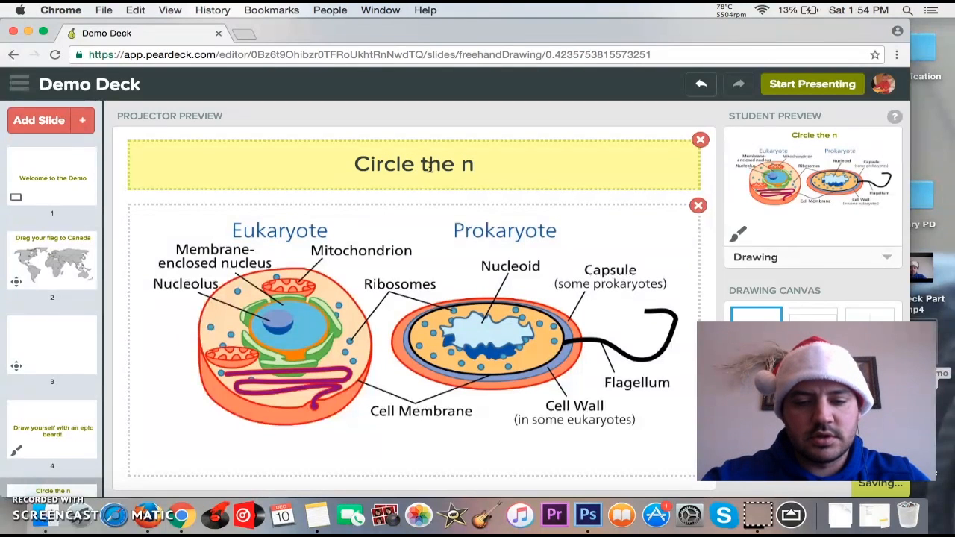
text(ucleus)
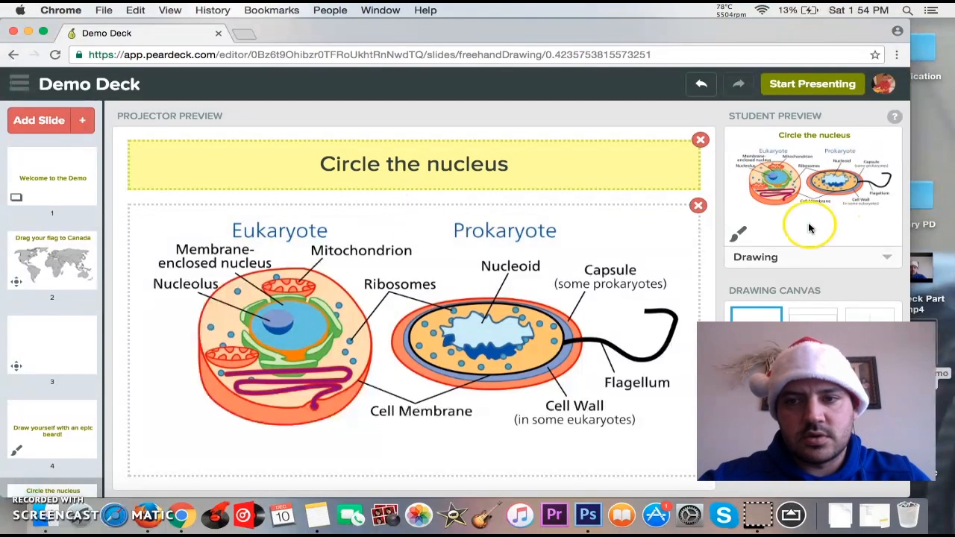
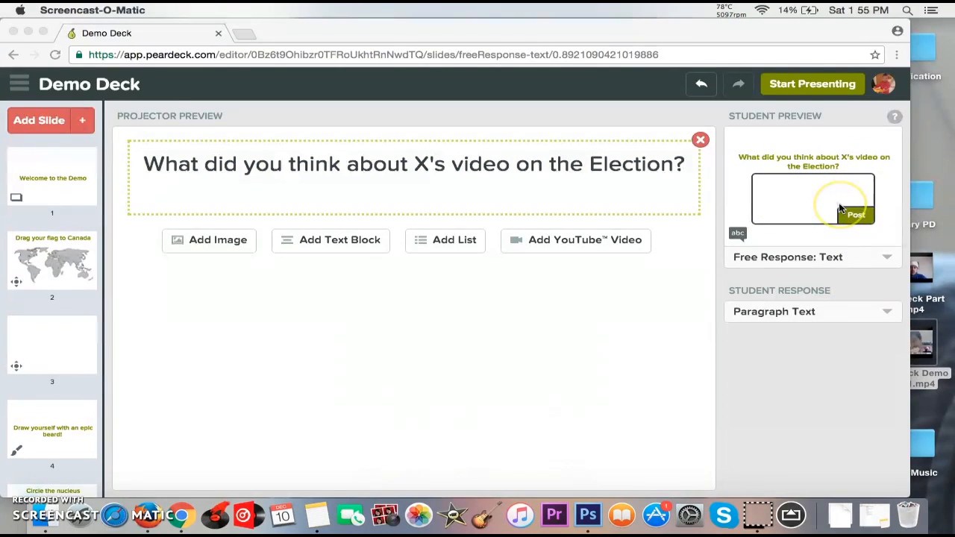
Set the student response of the free-response slide about the Election video to Short Text.
click(884, 312)
click(886, 311)
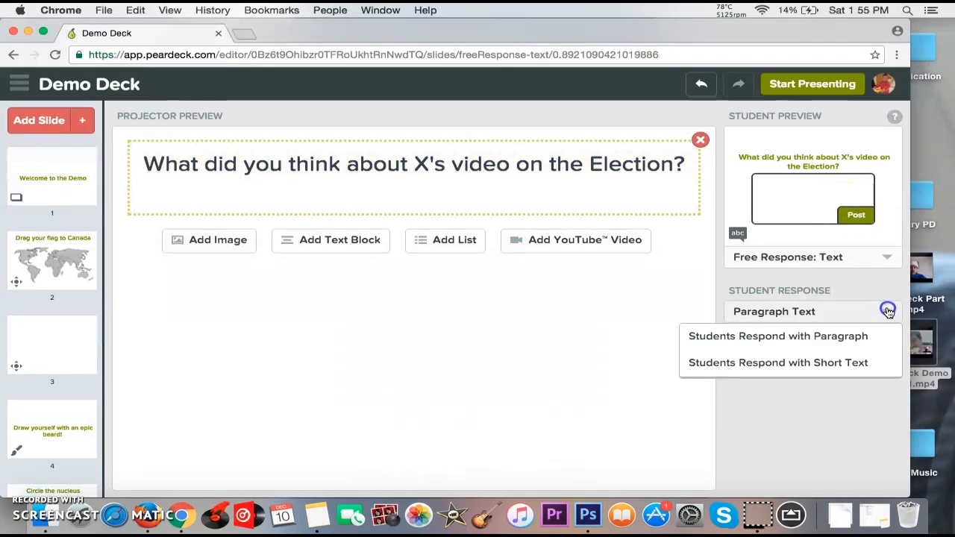
click(809, 366)
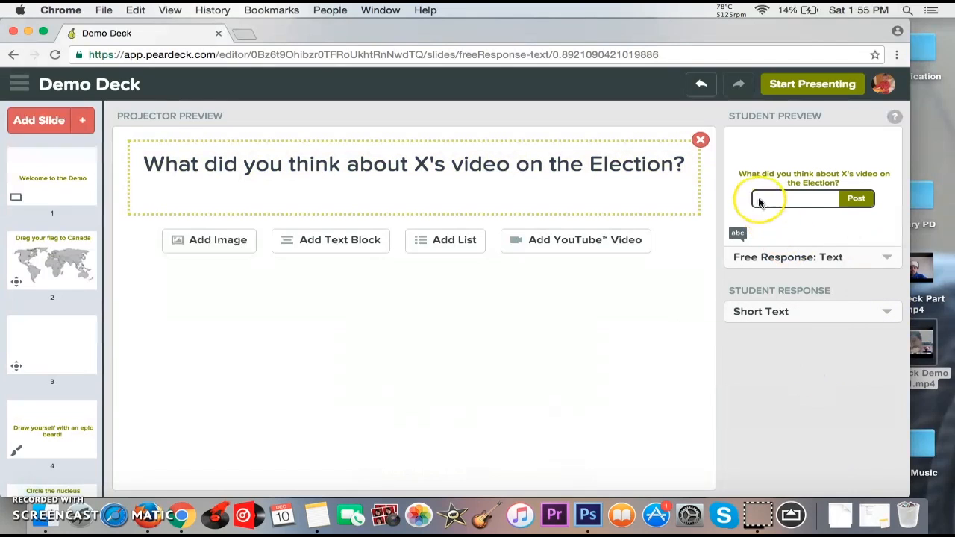
Replace the free-response slide's question with "What did you think about recess today?".
click(571, 163)
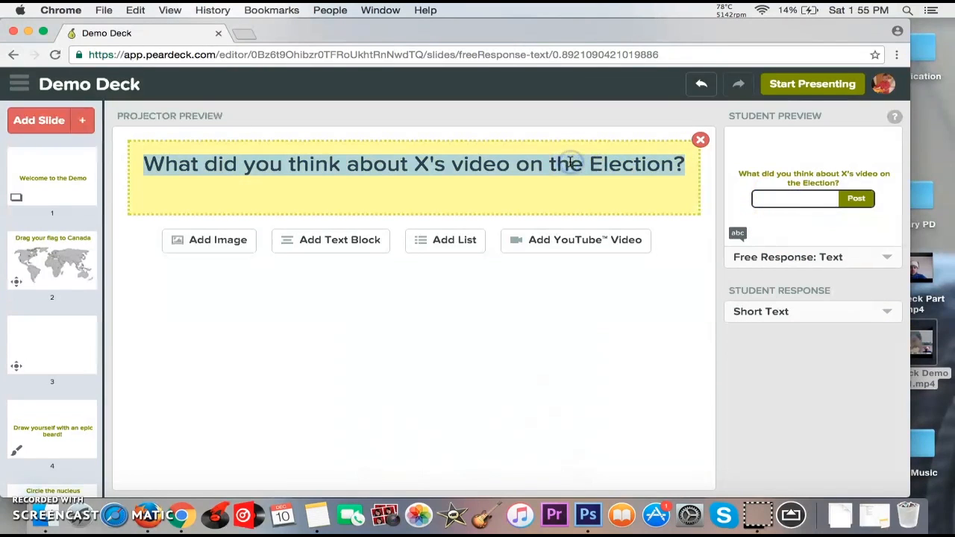
text(What di)
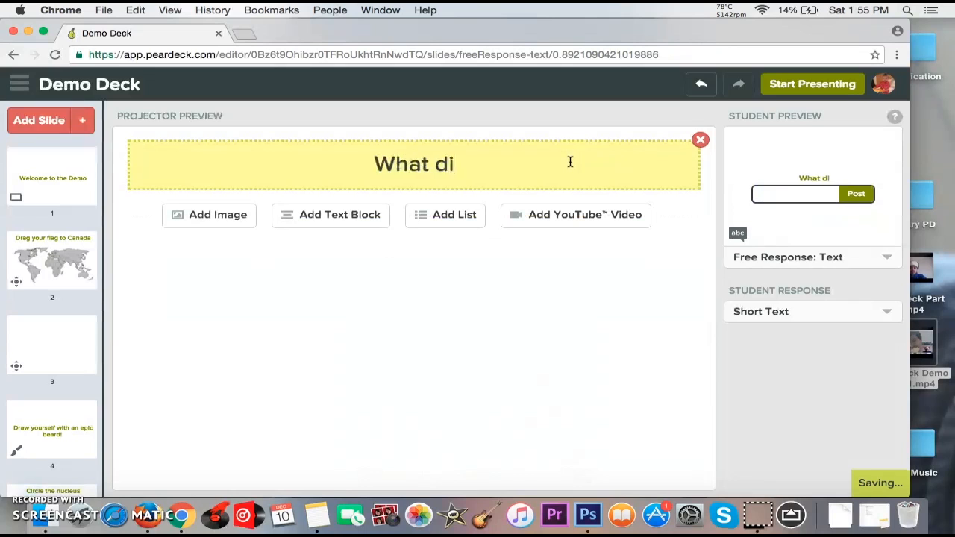
text(d you think about )
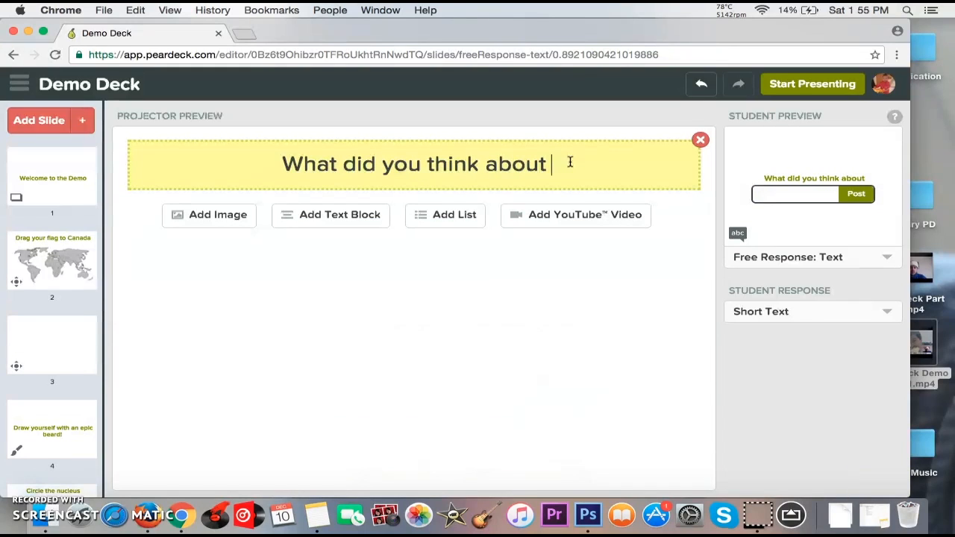
text(recess today?)
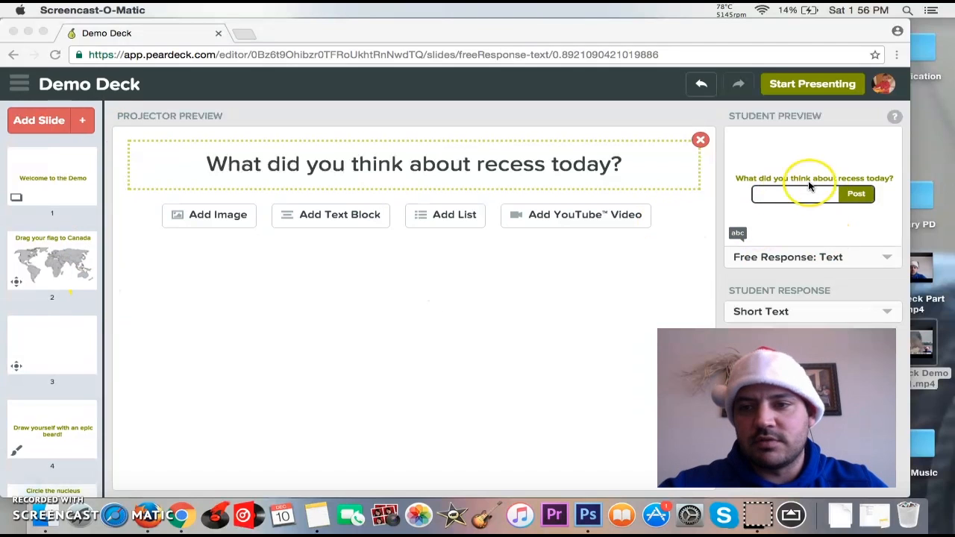
Add a Write Number slide with the question "What is 2+2".
click(83, 123)
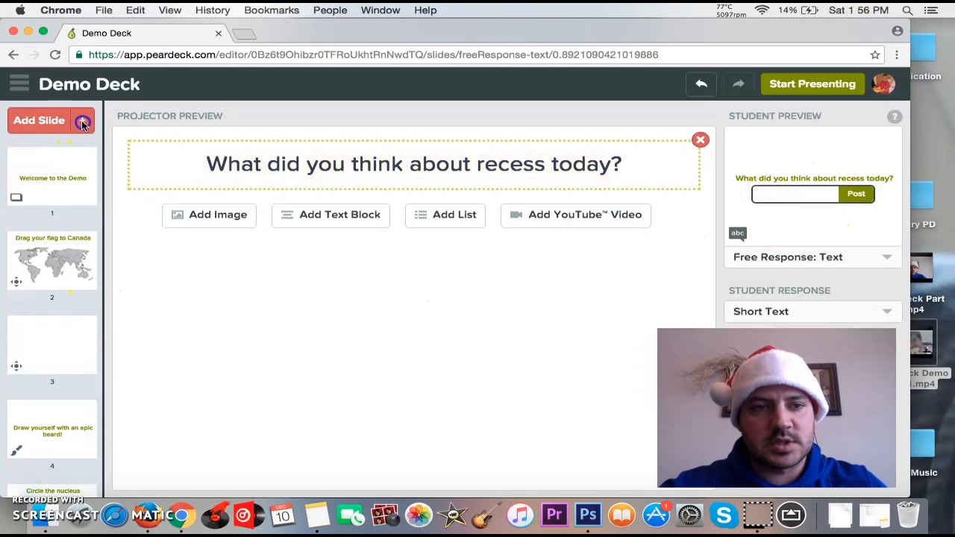
click(83, 122)
click(101, 274)
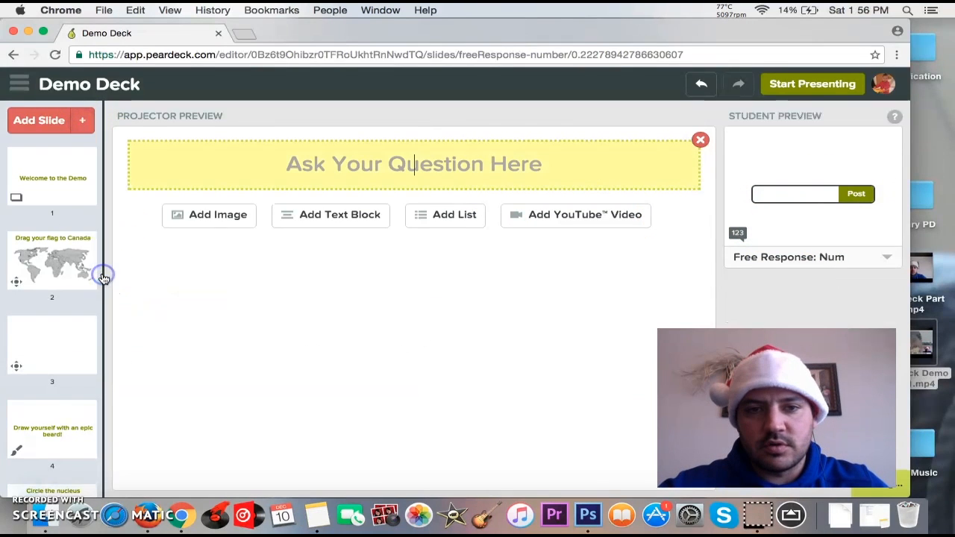
text(What is 2+2)
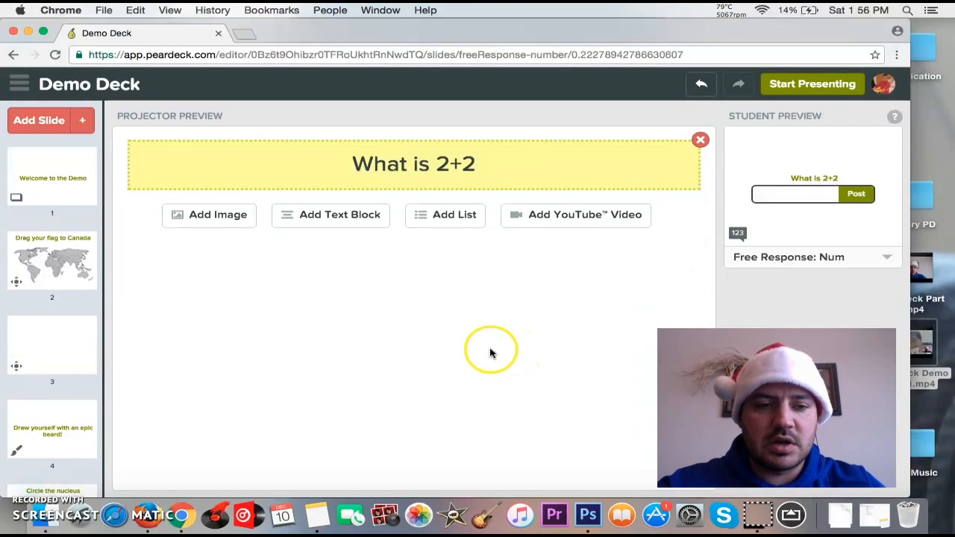
Add a Choose an Answer slide with the question "What is 2+2".
mouse_move(93, 150)
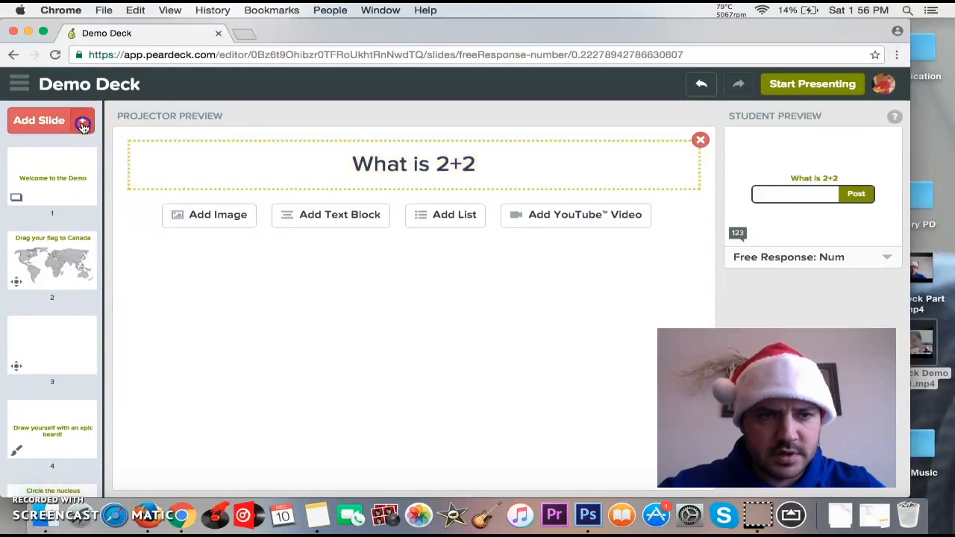
click(82, 120)
click(129, 296)
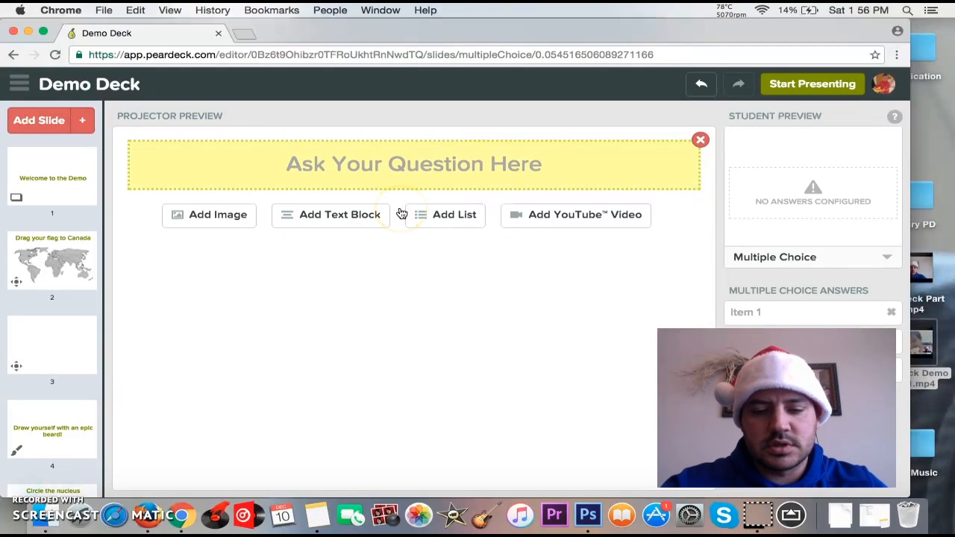
text(What i)
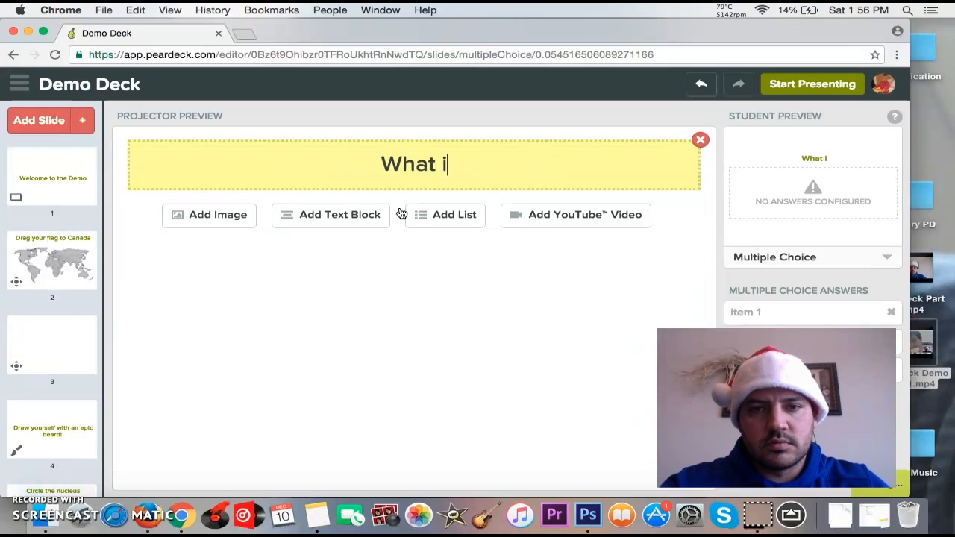
text(s 2+2)
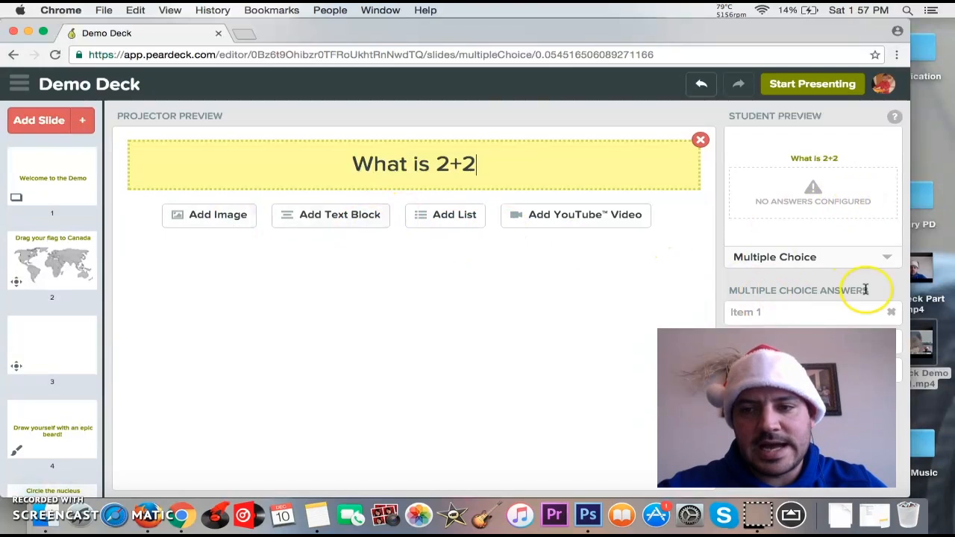
click(791, 514)
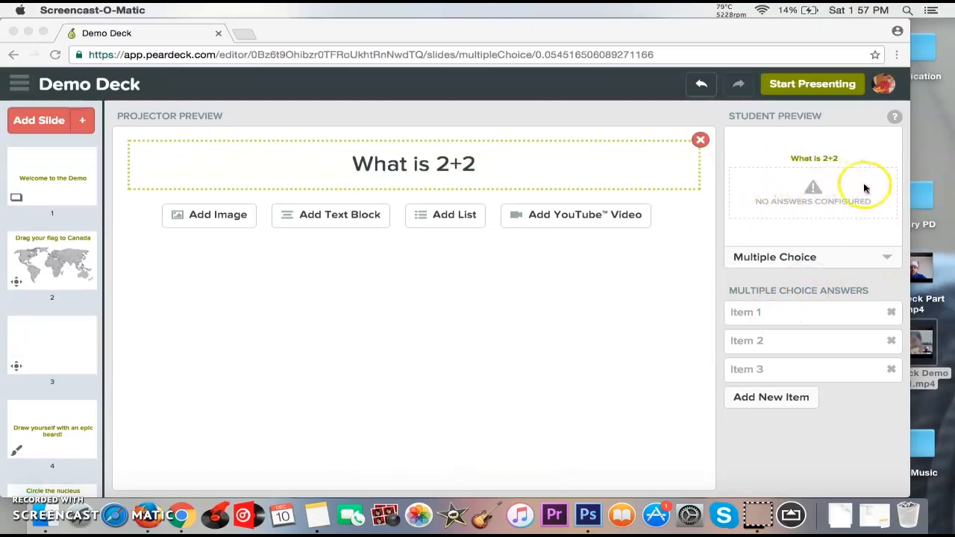
Add a Non-Interactive Slide after the multiple-choice slide at the end of the deck.
scroll(56, 408, down, 5)
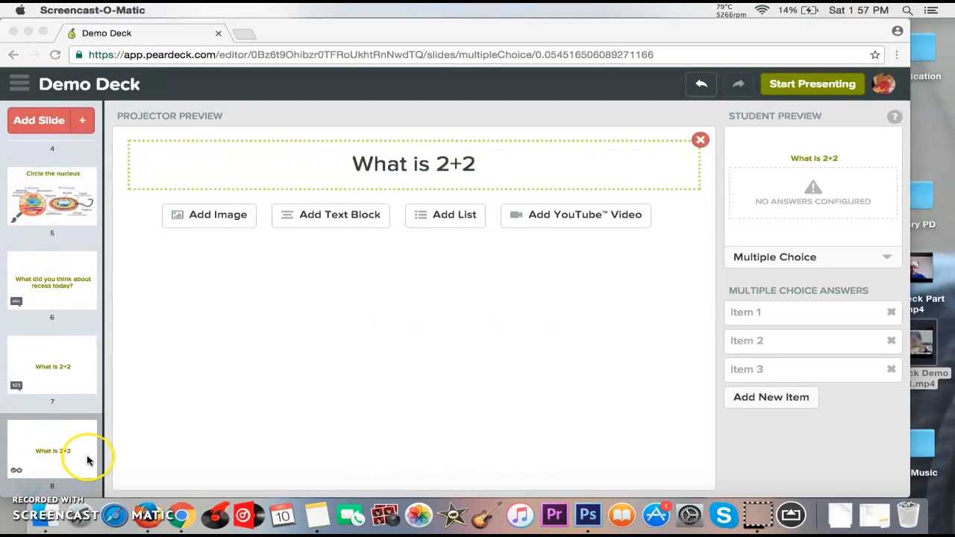
click(54, 119)
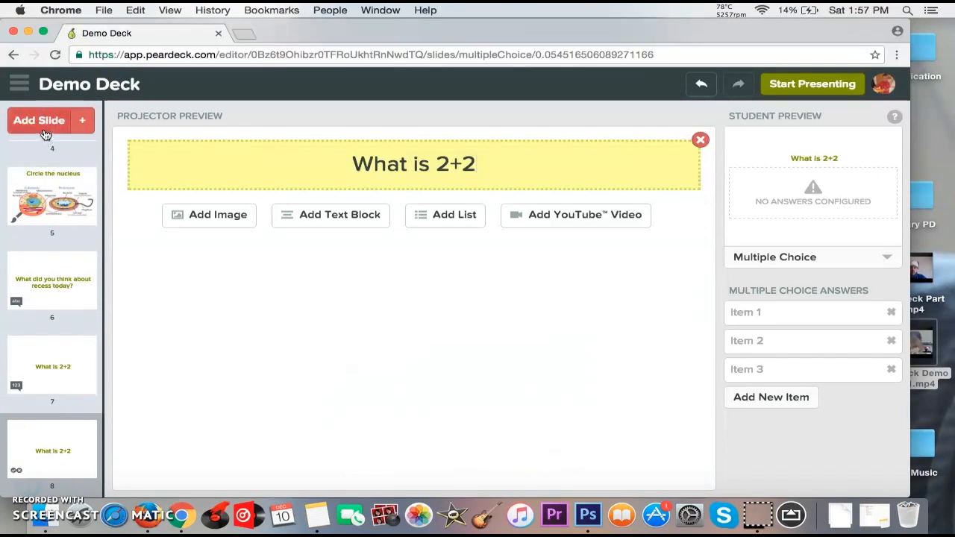
click(82, 120)
click(23, 362)
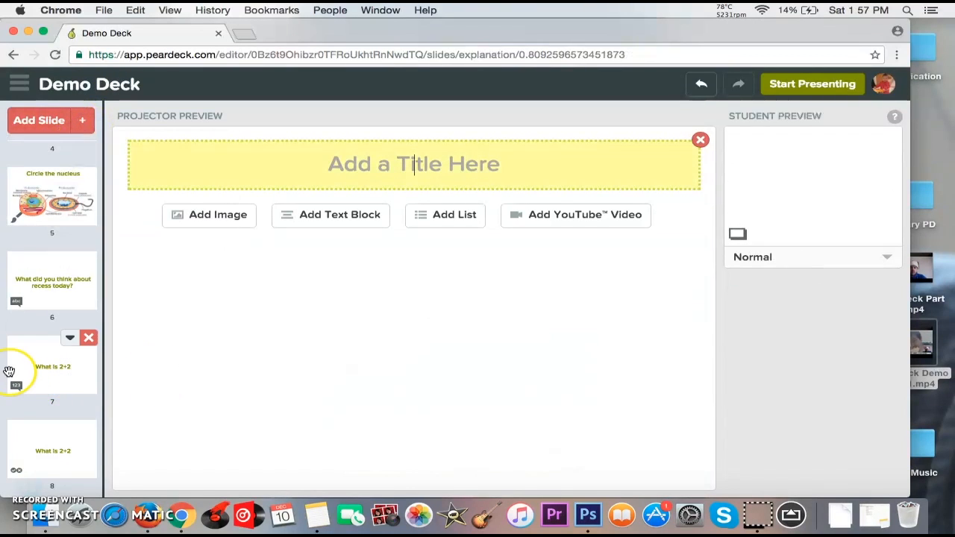
Enter 1, 3, 4 and 5 as the answers of the multiple-choice slide "What is 2+2".
scroll(62, 432, down, 2)
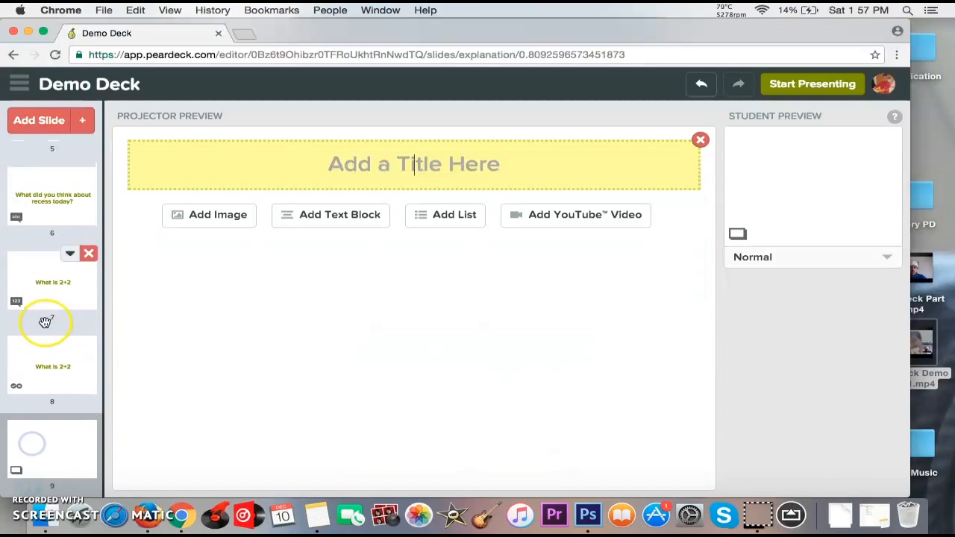
click(51, 287)
click(63, 381)
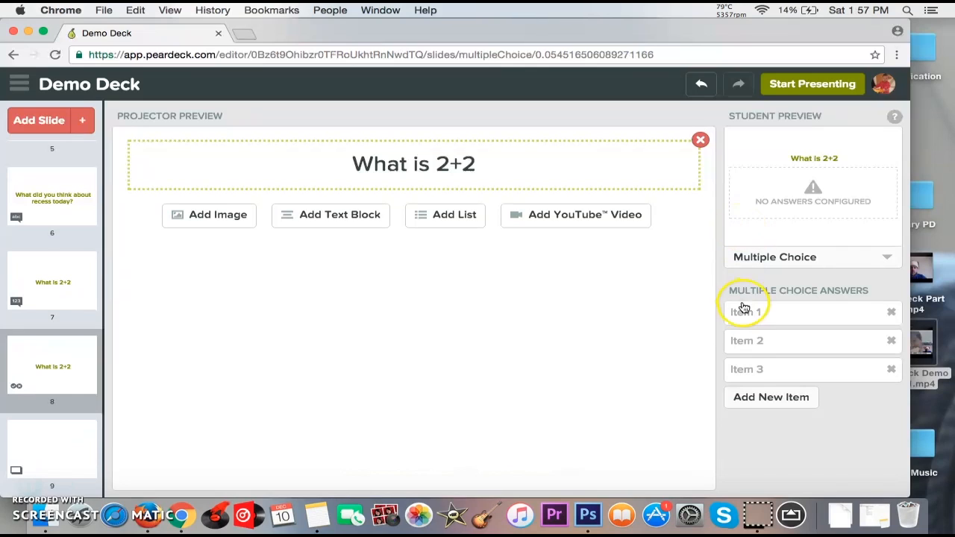
click(775, 313)
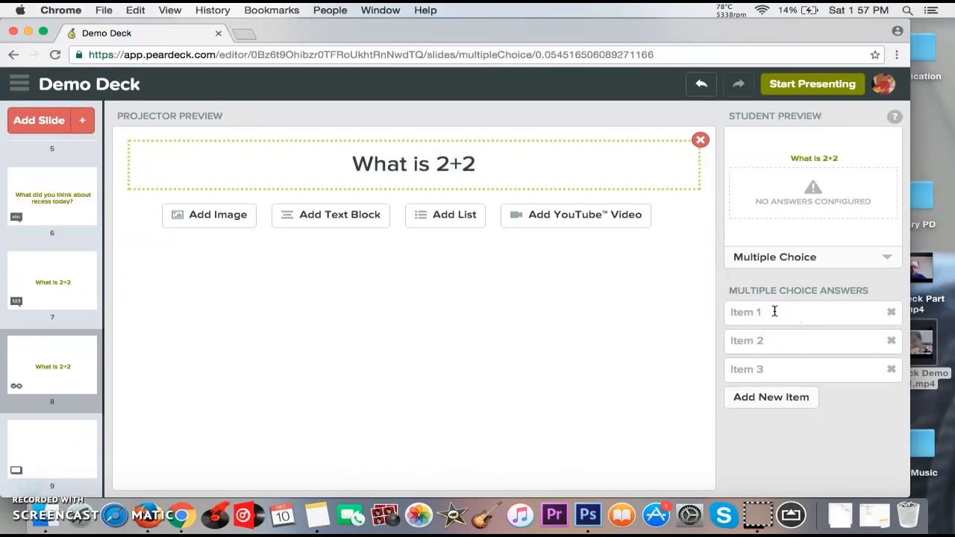
text(1)
key(Tab)
text(3)
key(Tab)
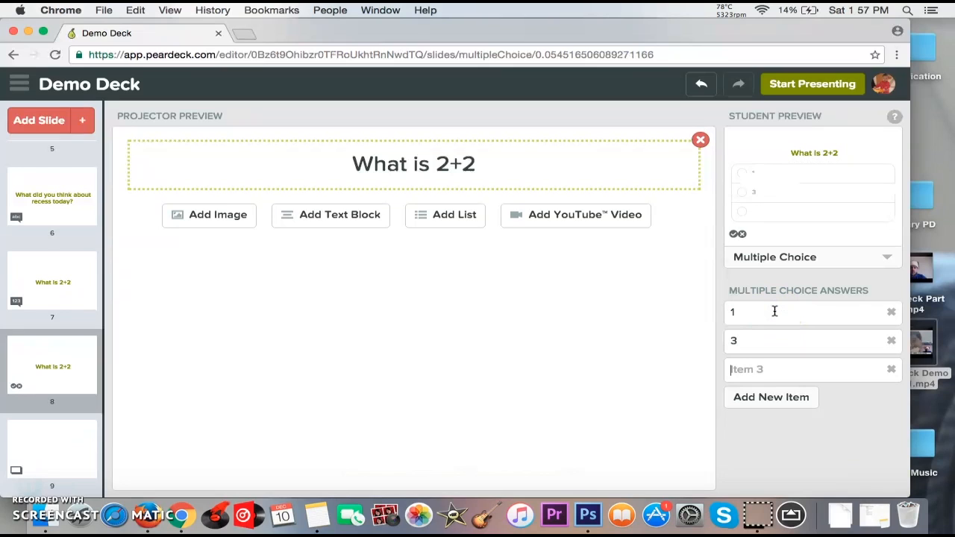
text(4)
click(812, 403)
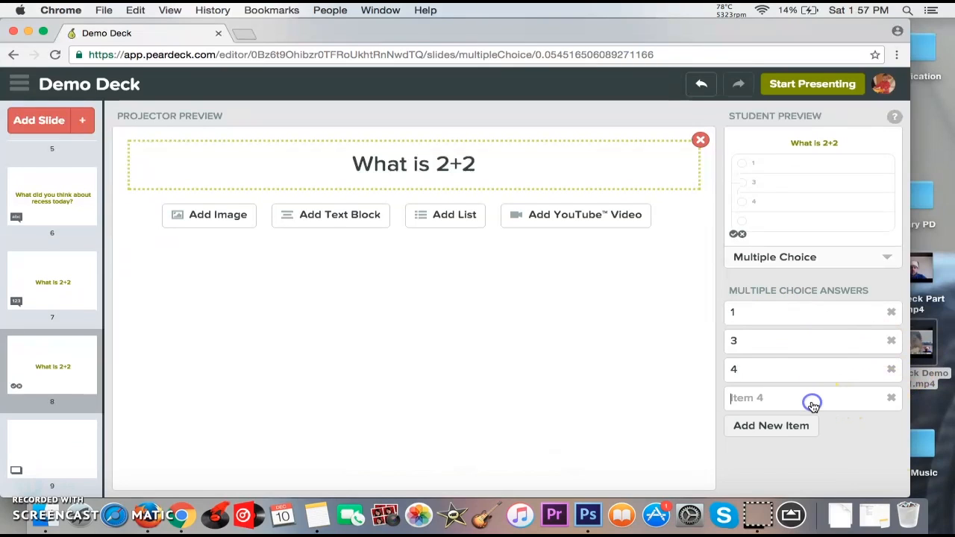
text(5)
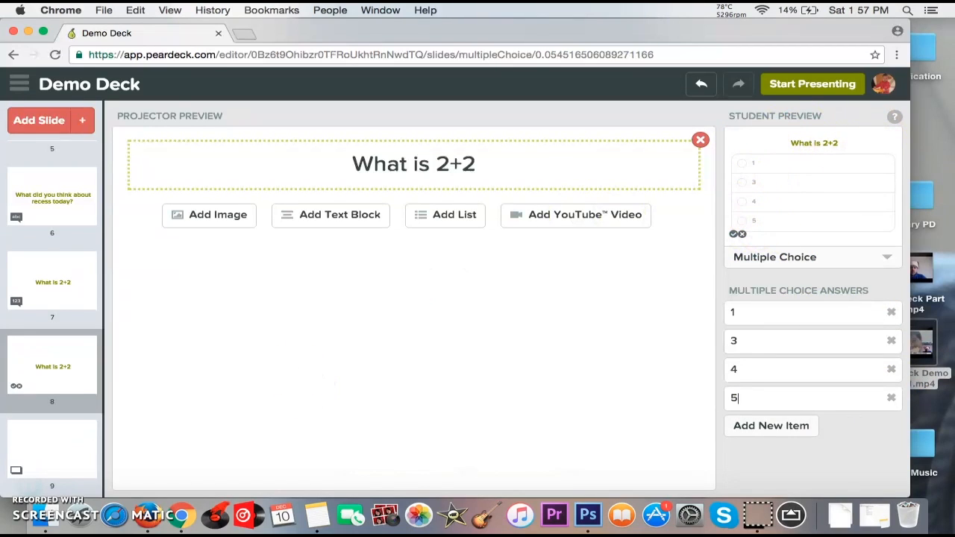
Add six more blank answer items to the multiple-choice slide and check them against the student preview.
click(765, 437)
click(761, 457)
click(759, 484)
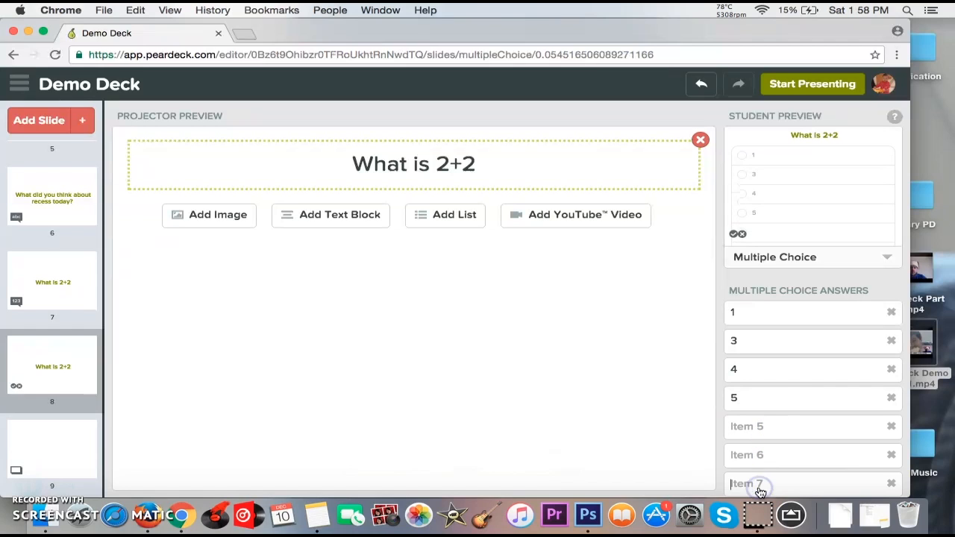
click(769, 473)
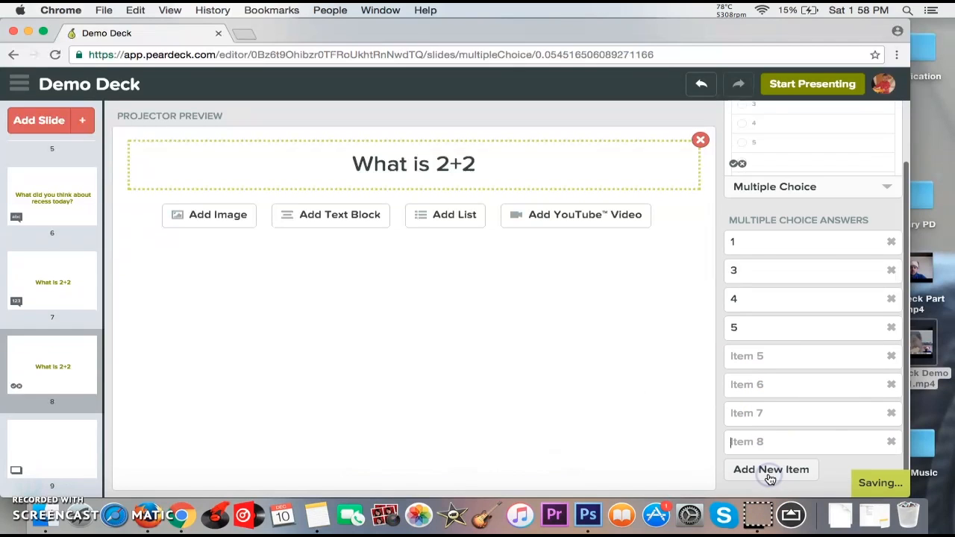
click(770, 473)
click(768, 469)
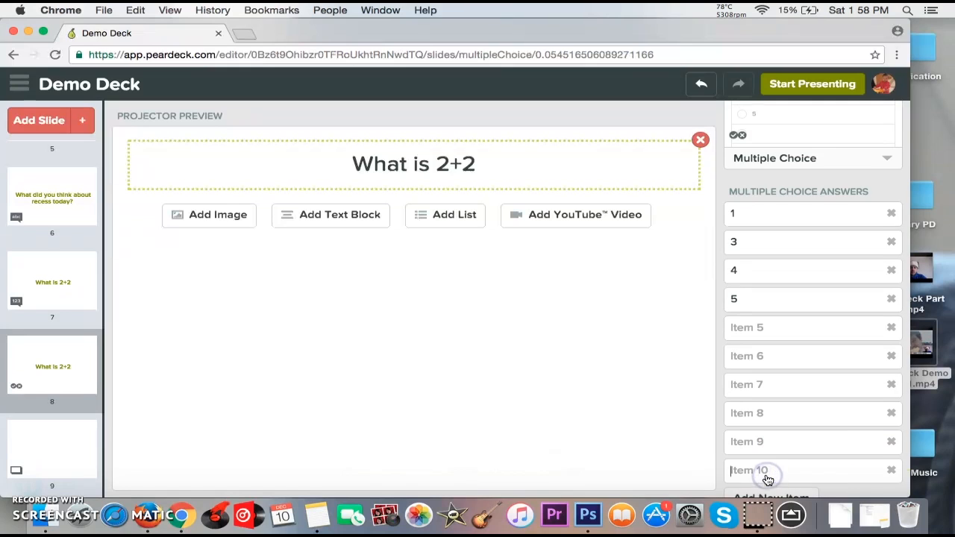
scroll(771, 149, up, 5)
scroll(781, 184, down, 3)
scroll(781, 184, up, 3)
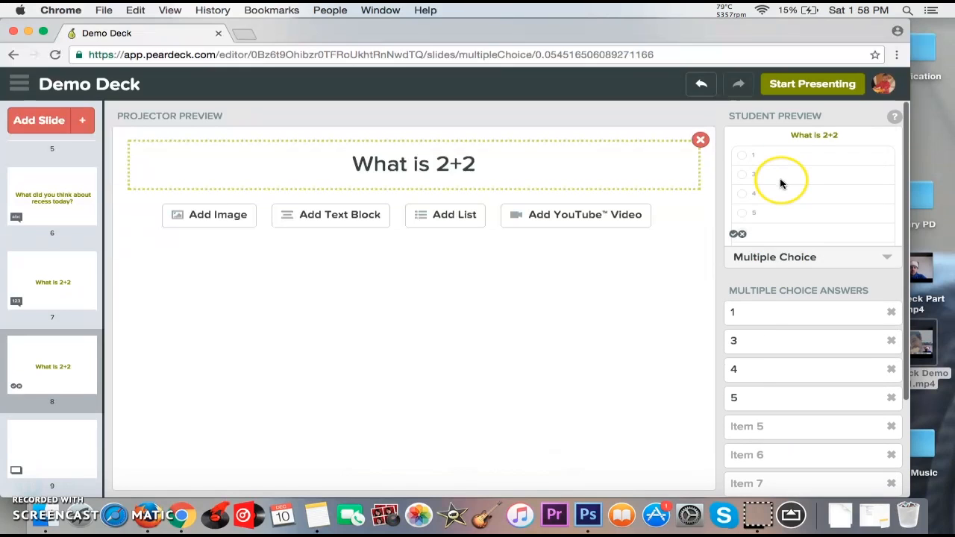
scroll(781, 184, down, 3)
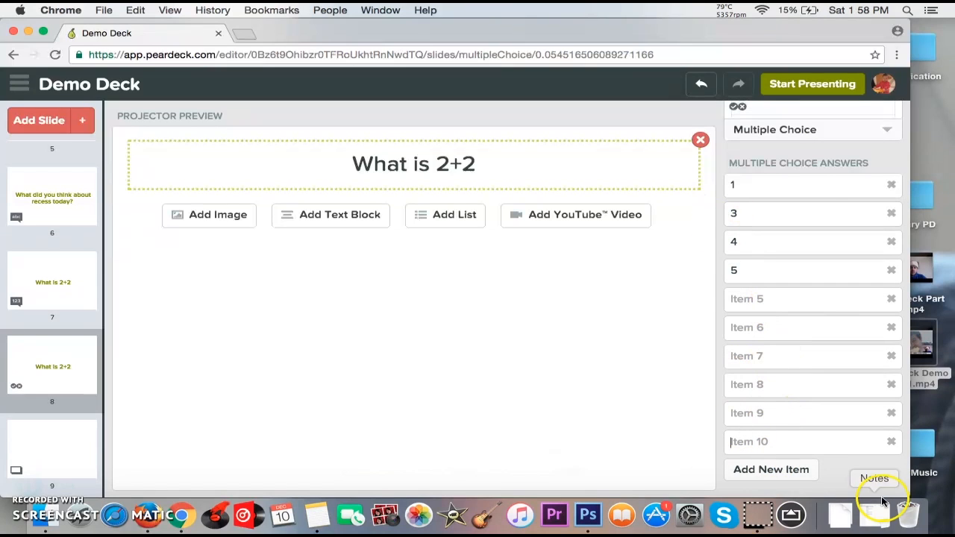
Remove the multiple-choice answers, including 1, 3, 4 and 5, leaving only two blank items.
click(891, 442)
click(890, 442)
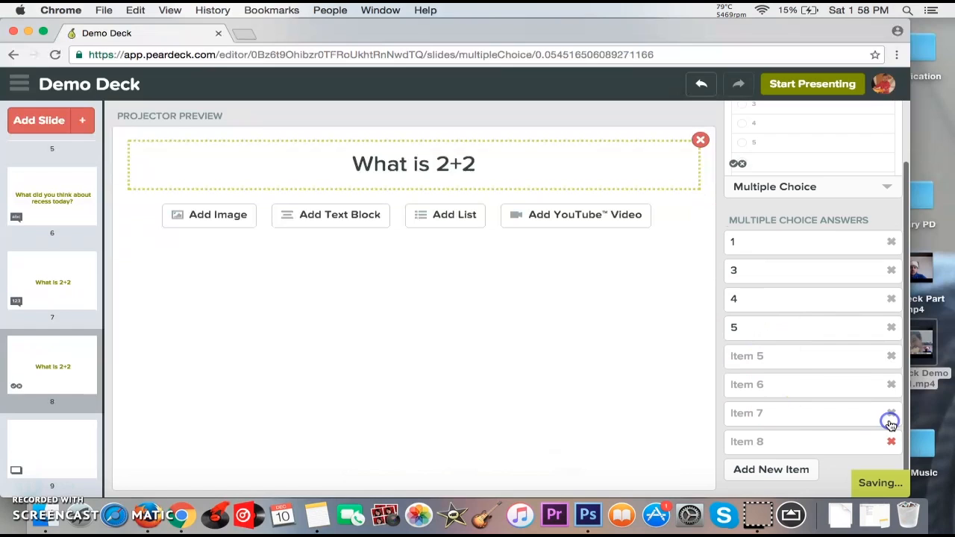
click(890, 381)
click(892, 385)
click(893, 386)
click(891, 312)
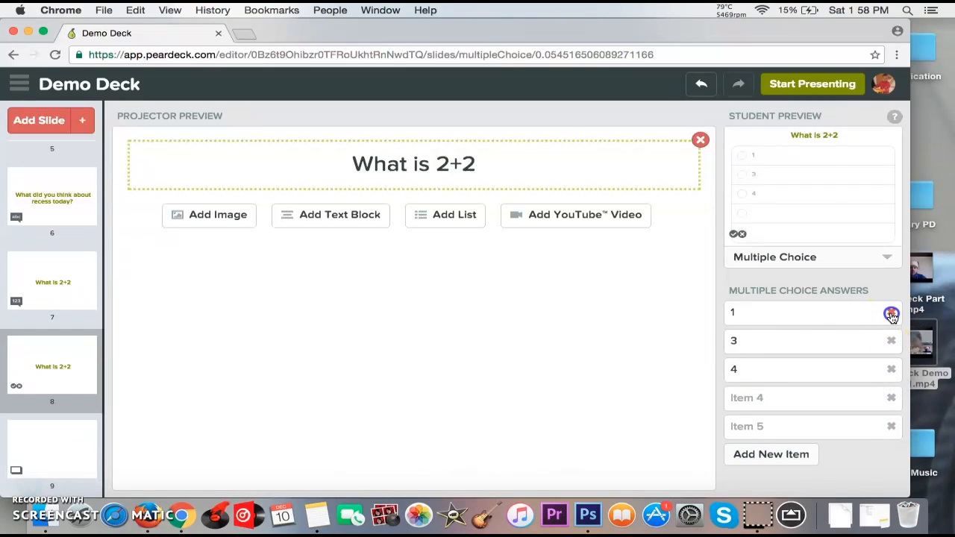
click(891, 311)
click(891, 312)
click(883, 256)
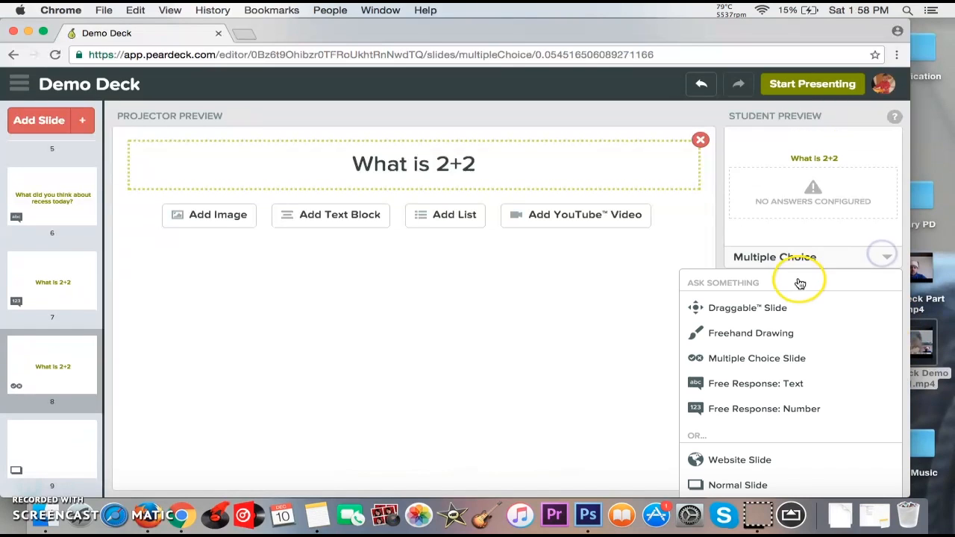
click(883, 257)
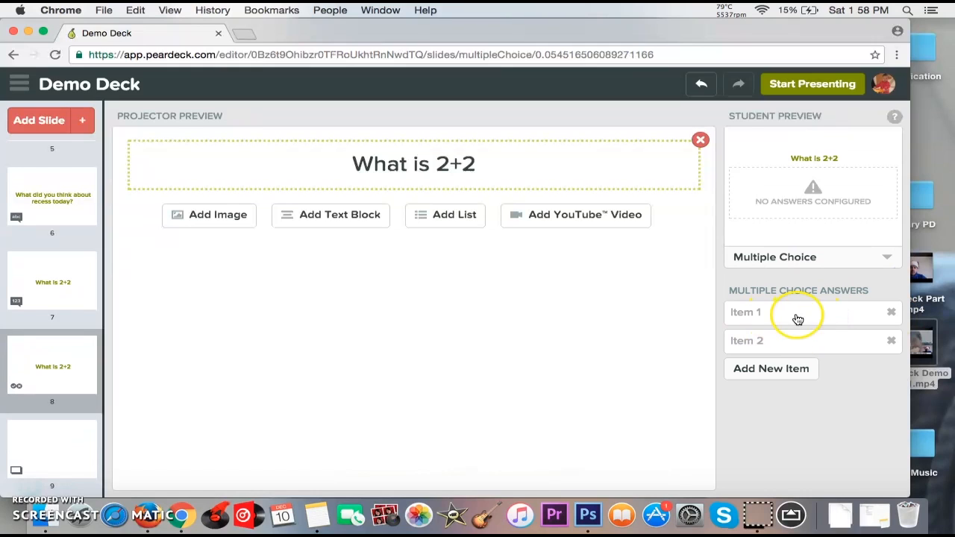
Set the multiple-choice answers to True and False and replace the question with "When I add 2 + 2 I get 4".
text(True )
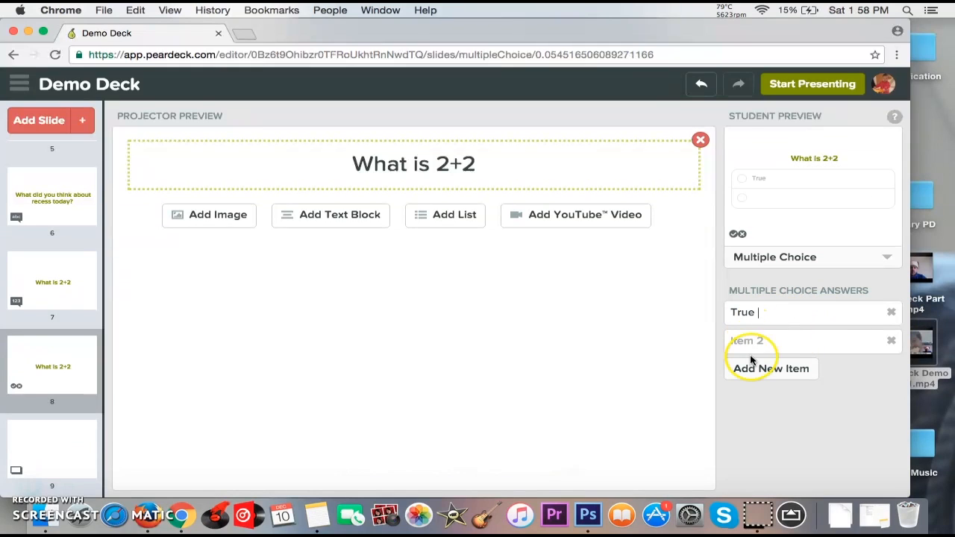
text(False)
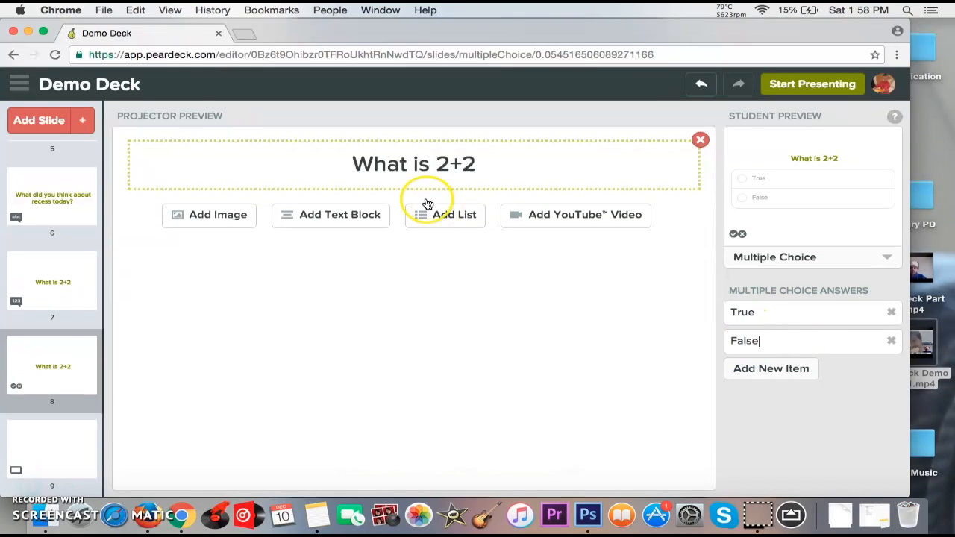
click(397, 186)
triple_click(399, 183)
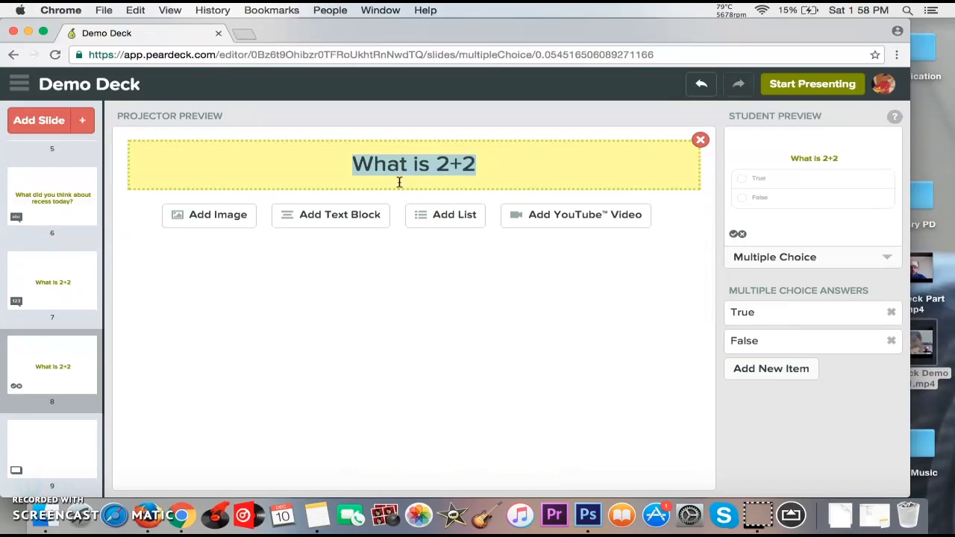
text(When I add )
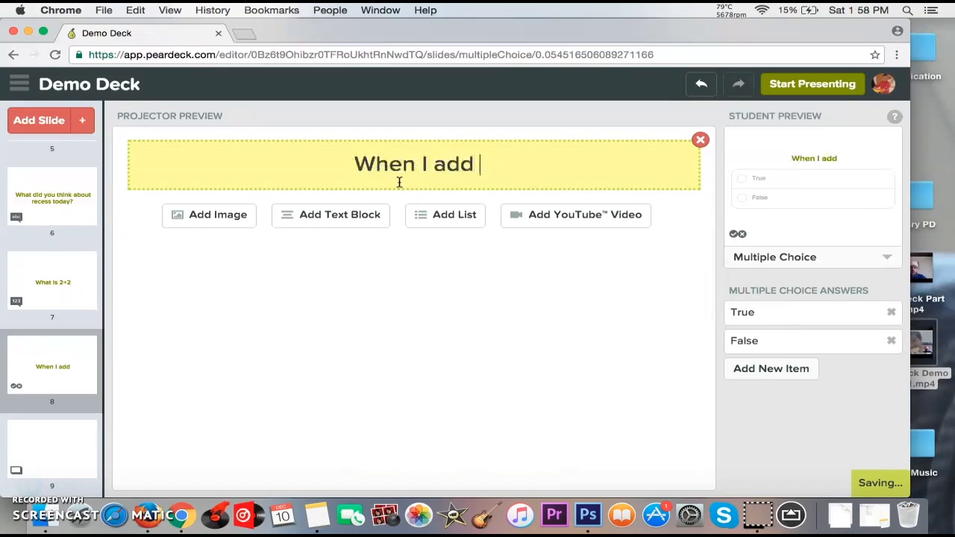
text(2 + 2 I get 4)
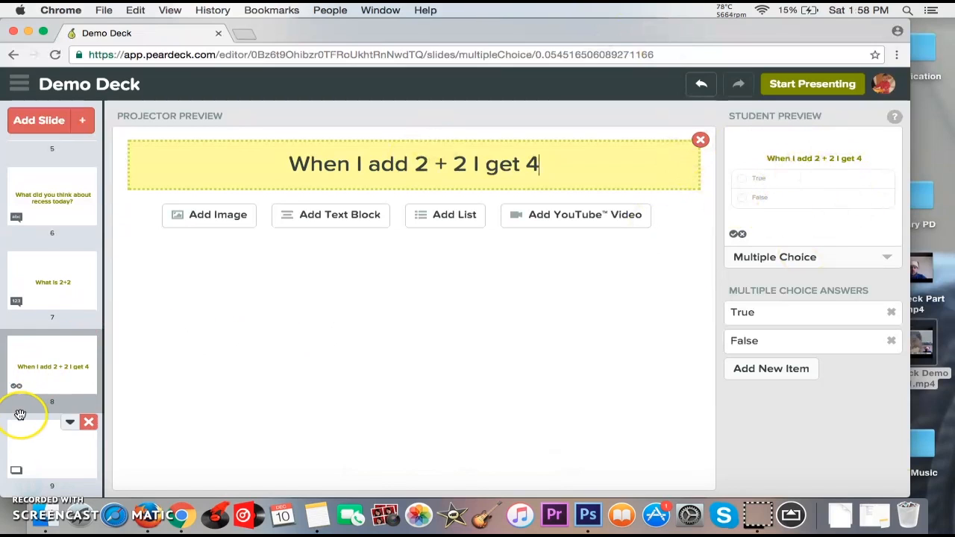
Add a Show Students a Website slide directly after the true/false slide.
click(82, 120)
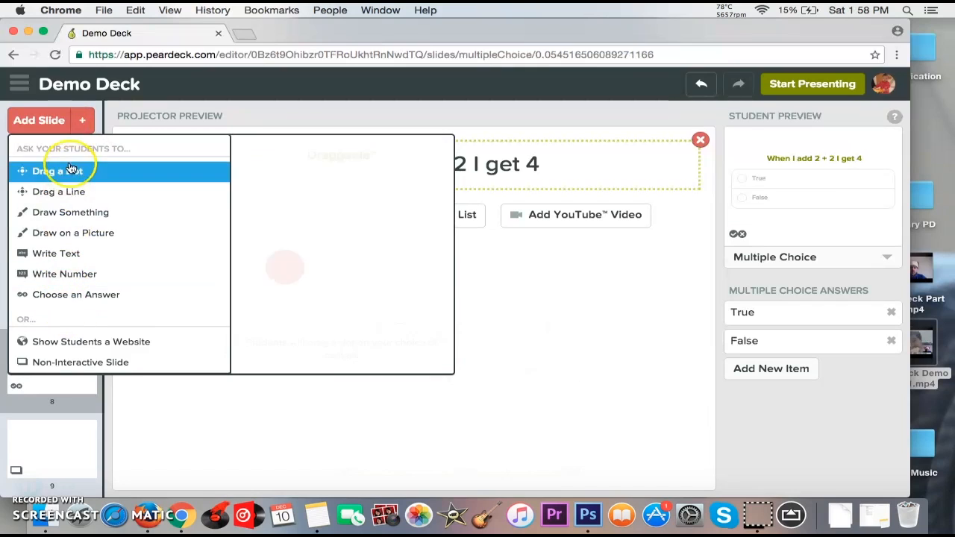
click(94, 348)
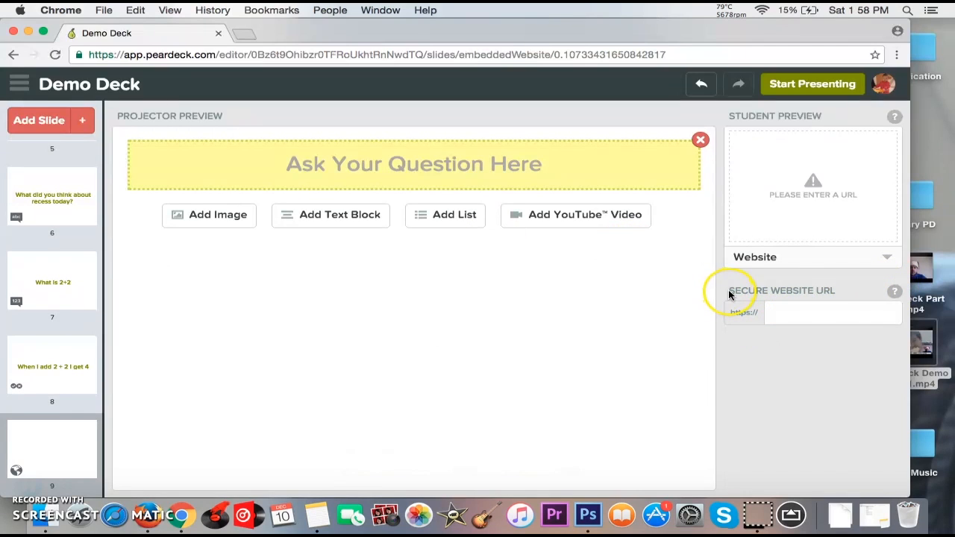
drag(724, 291, 845, 287)
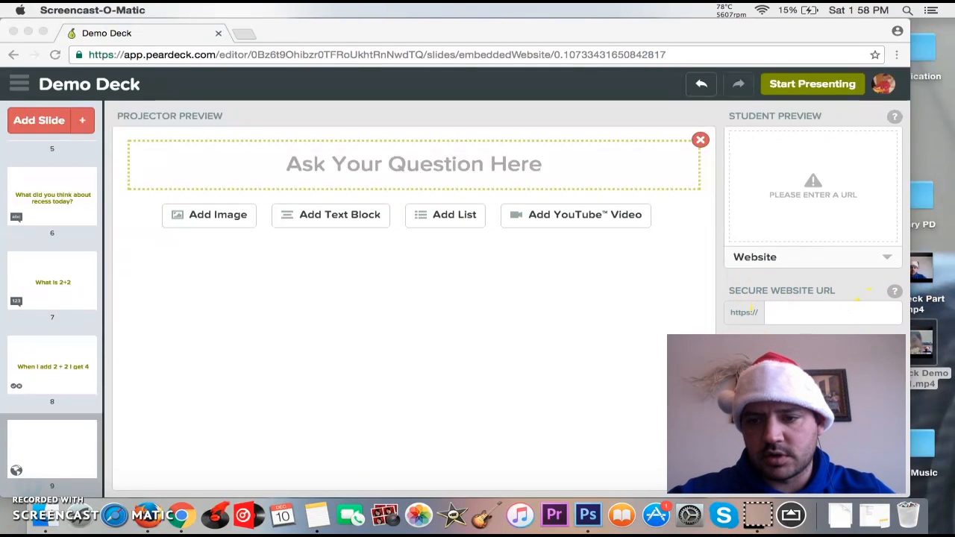
Read the help note about secure website URLs and dismiss it.
click(893, 291)
click(895, 293)
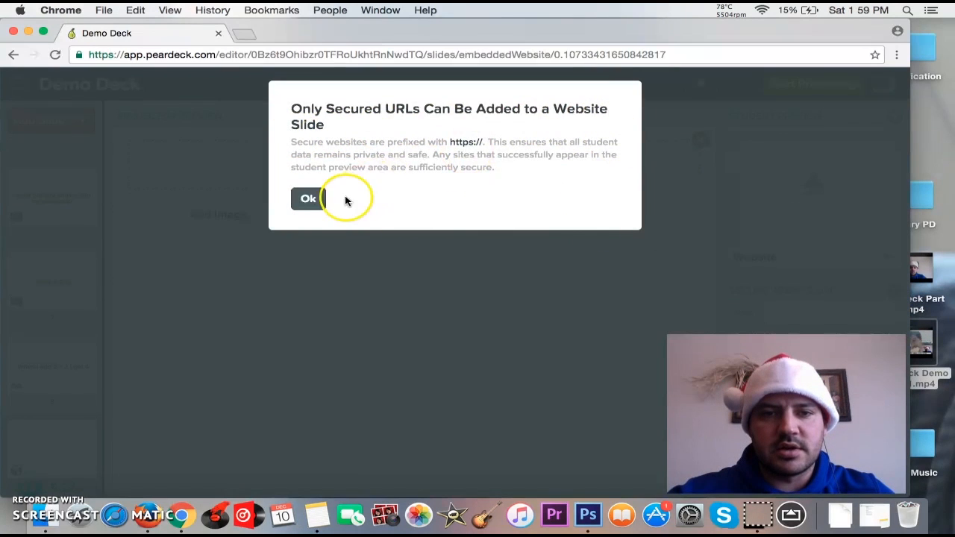
click(322, 200)
click(783, 309)
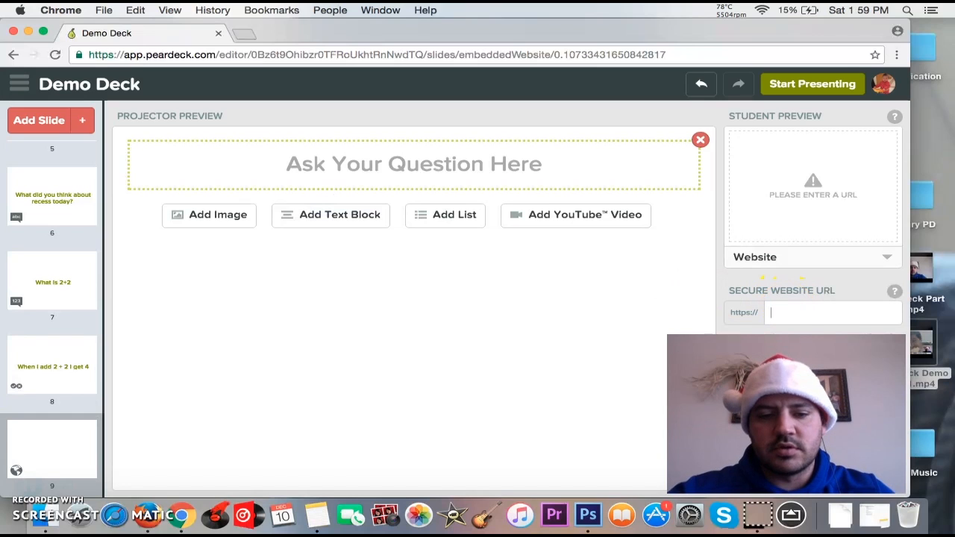
text(www)
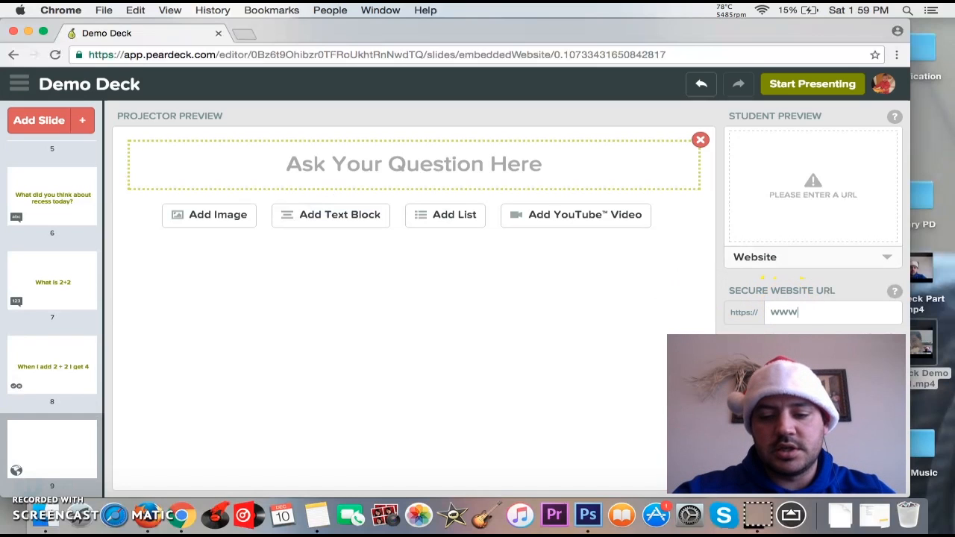
text(.)
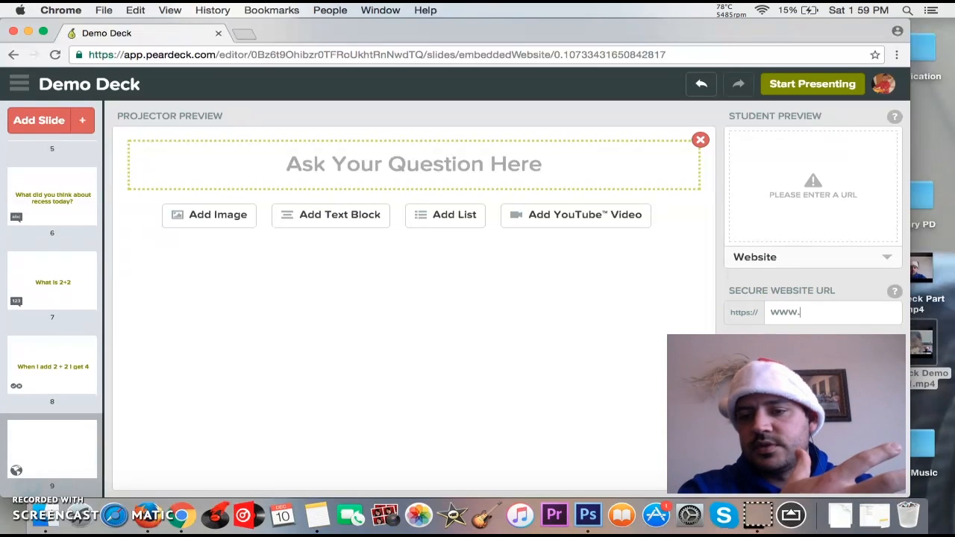
text(kahoot.com)
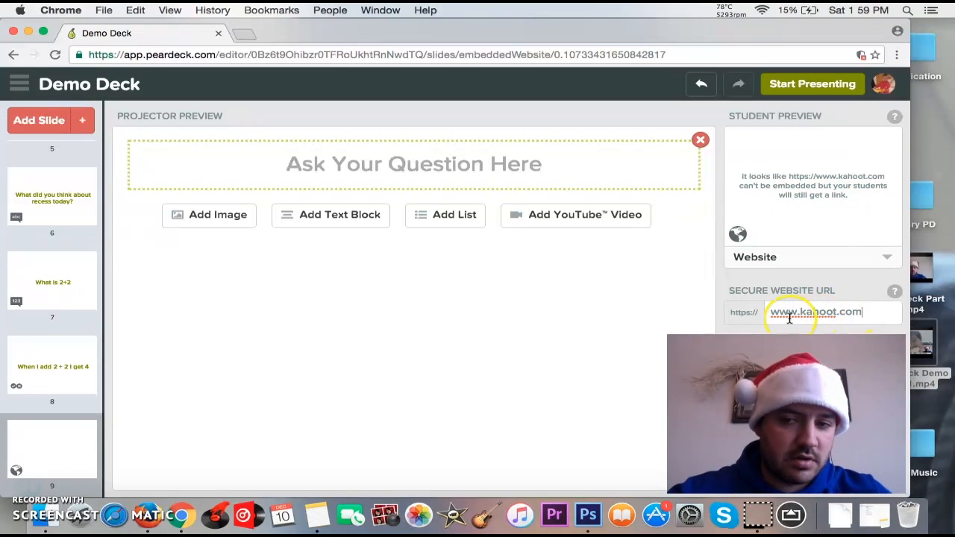
click(883, 316)
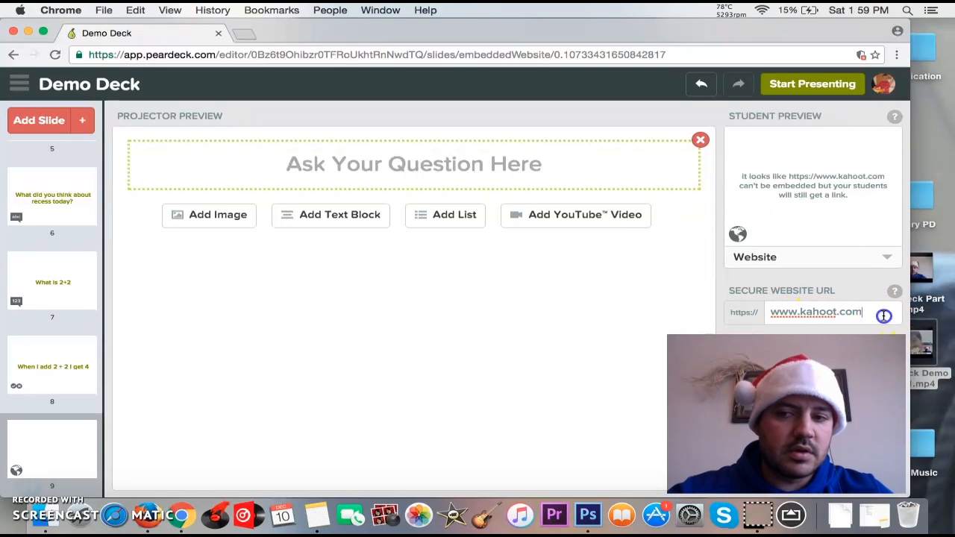
drag(883, 316, 693, 316)
key(BackSpace)
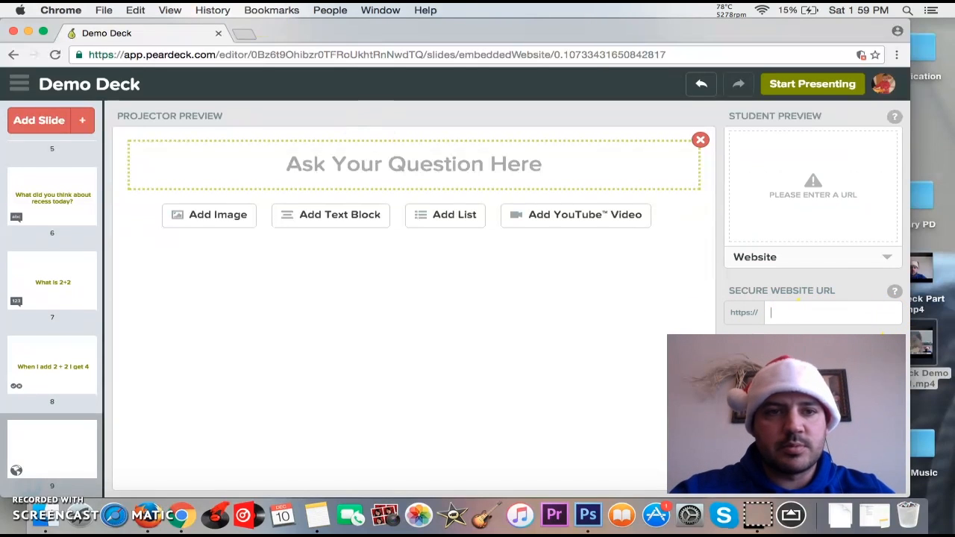
Search the web for wikipedia in a new browser tab and open the English Wikipedia main page.
click(244, 33)
text(wiki)
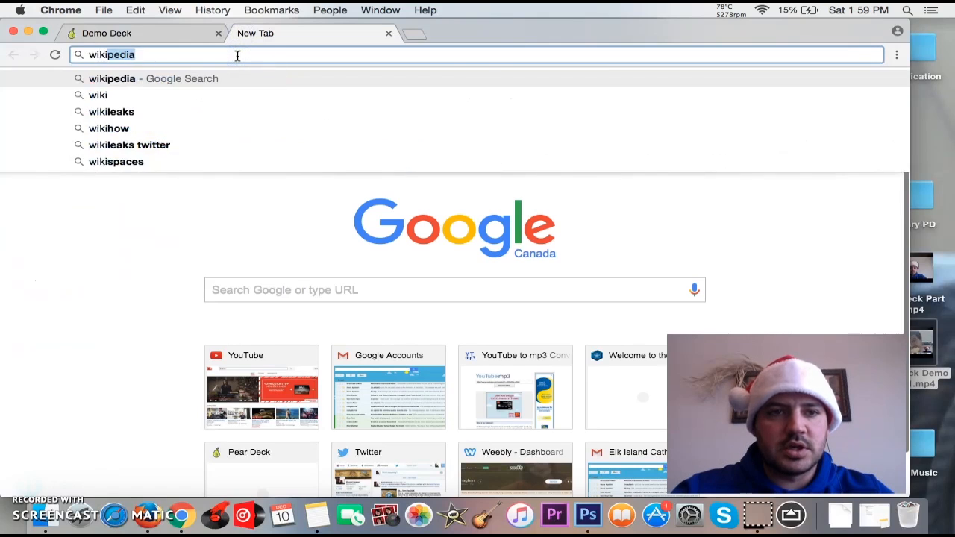
key(Return)
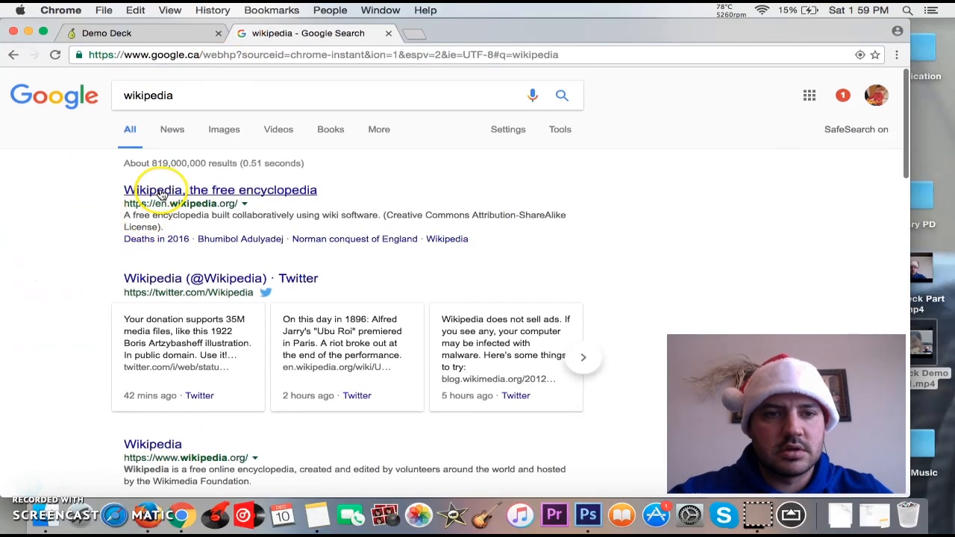
click(162, 194)
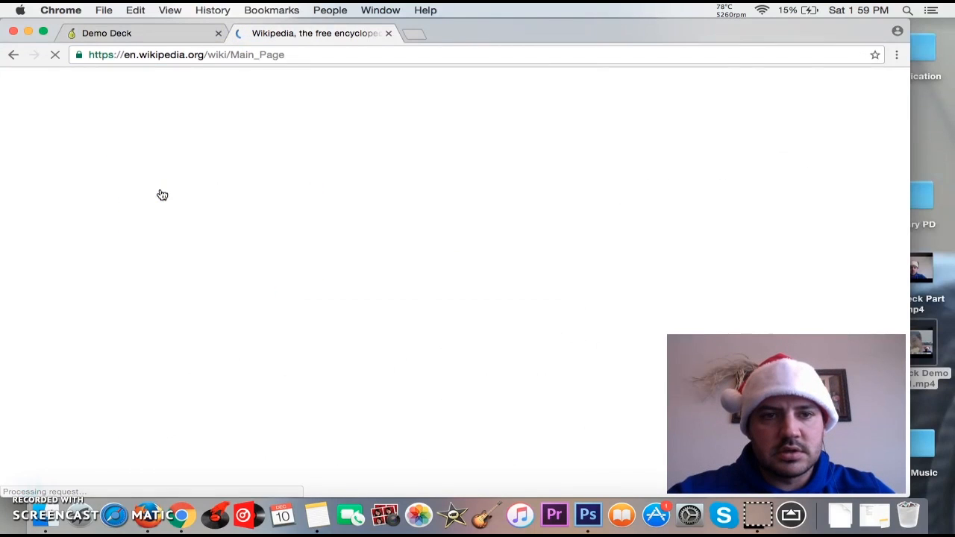
Search Wikipedia for "cells" and open the article on biological cells.
click(759, 109)
text(c)
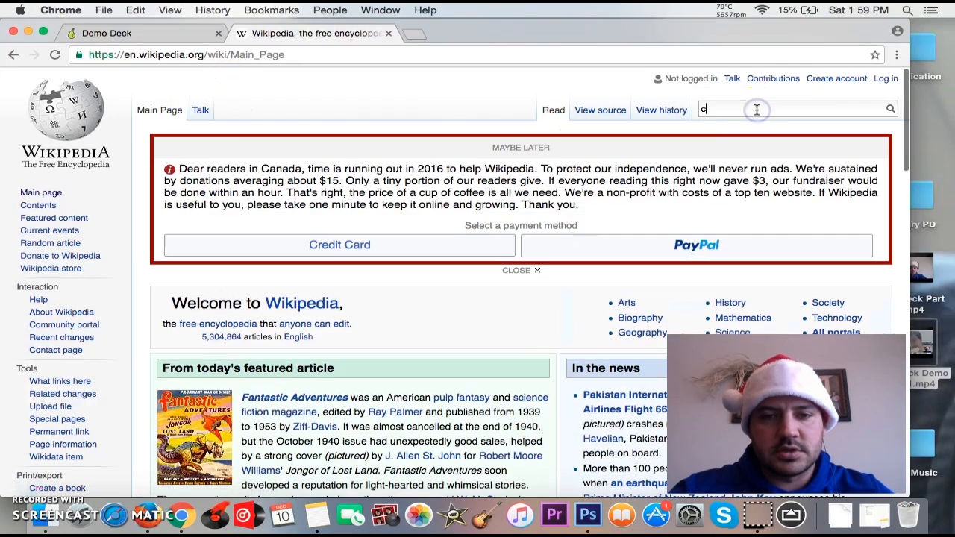
text(ells)
key(Return)
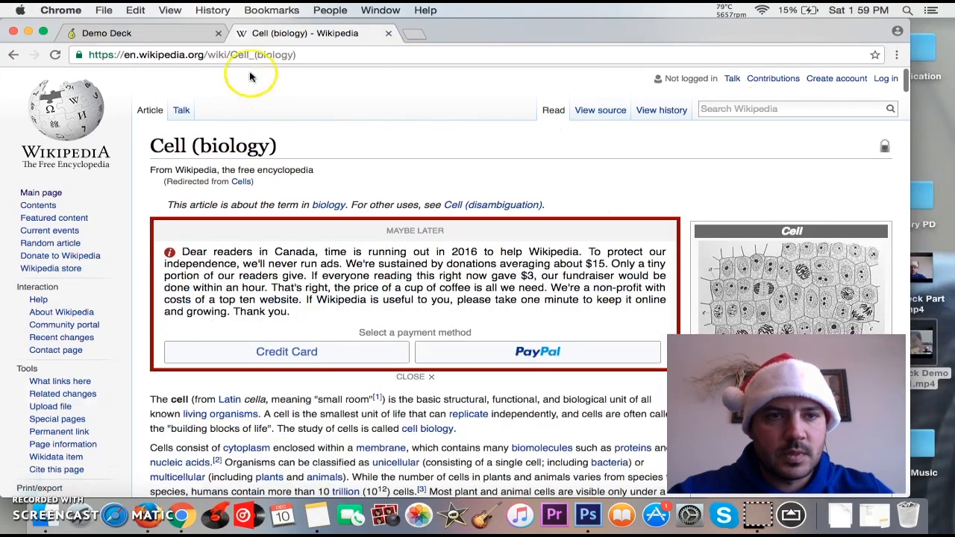
Copy the Wikipedia cell article's address and paste it as the website slide's secure URL in Demo Deck.
click(246, 56)
key(ctrl+c)
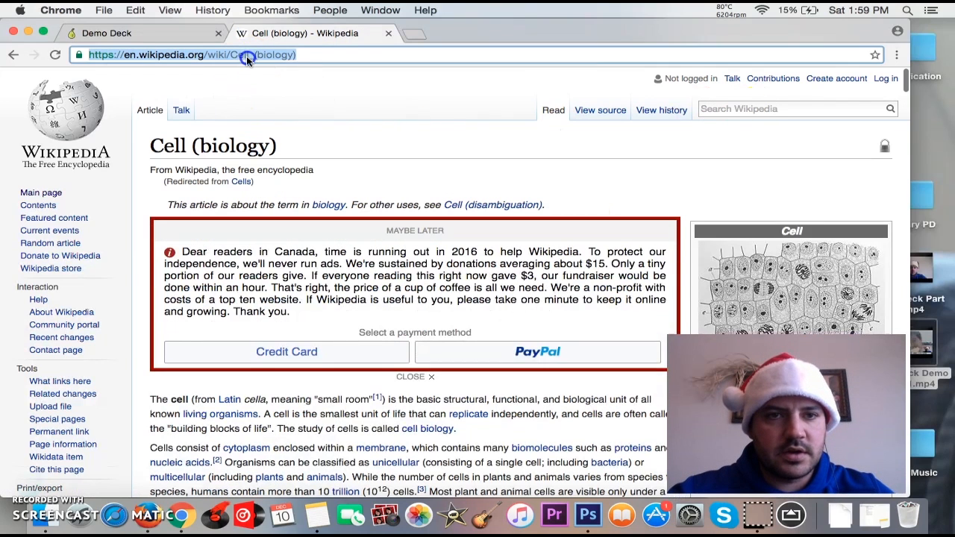
click(177, 33)
key(ctrl+v)
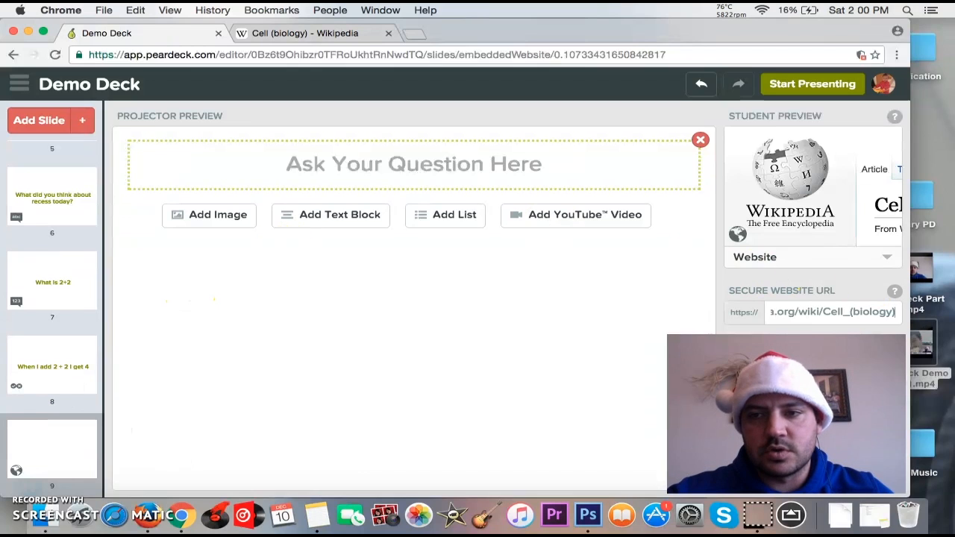
Add a non-interactive slide to the deck and title it "This is important".
click(84, 121)
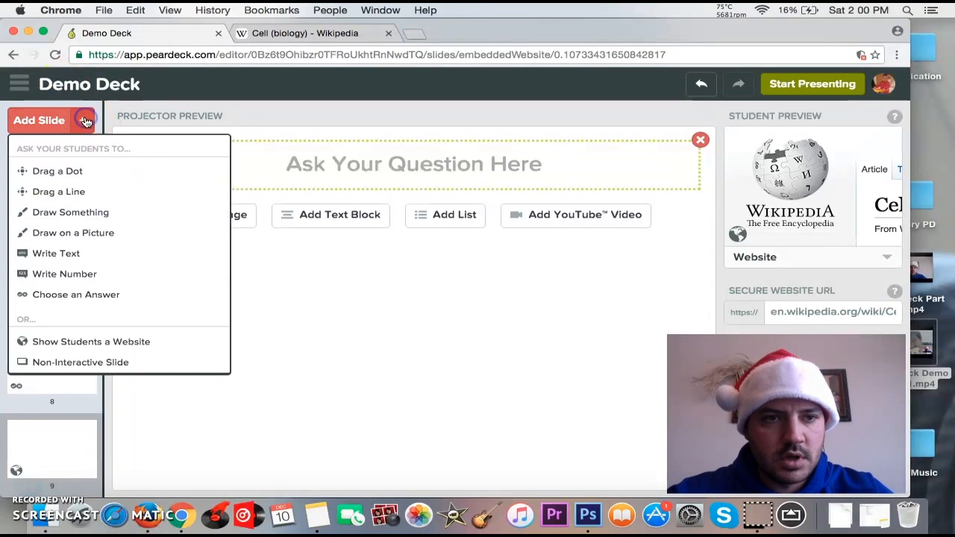
click(98, 366)
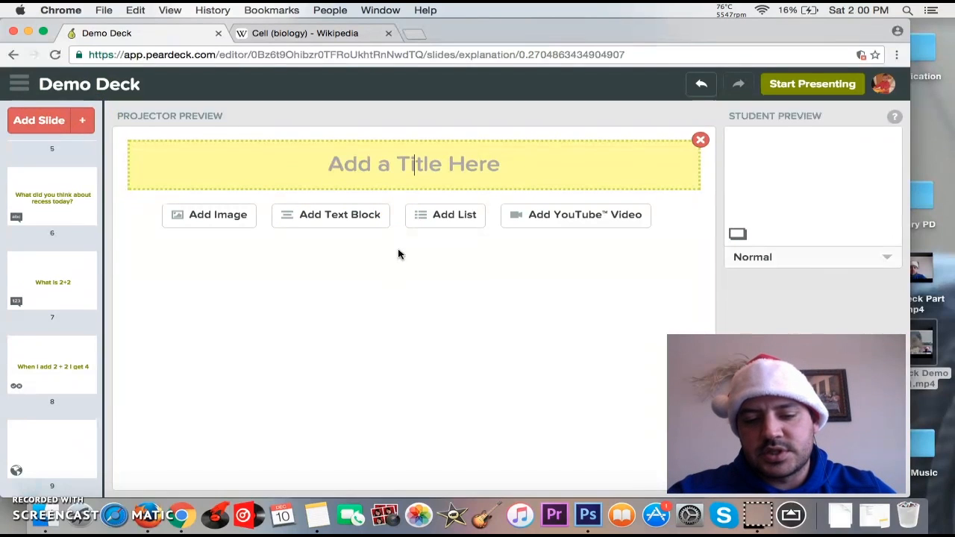
text(This is )
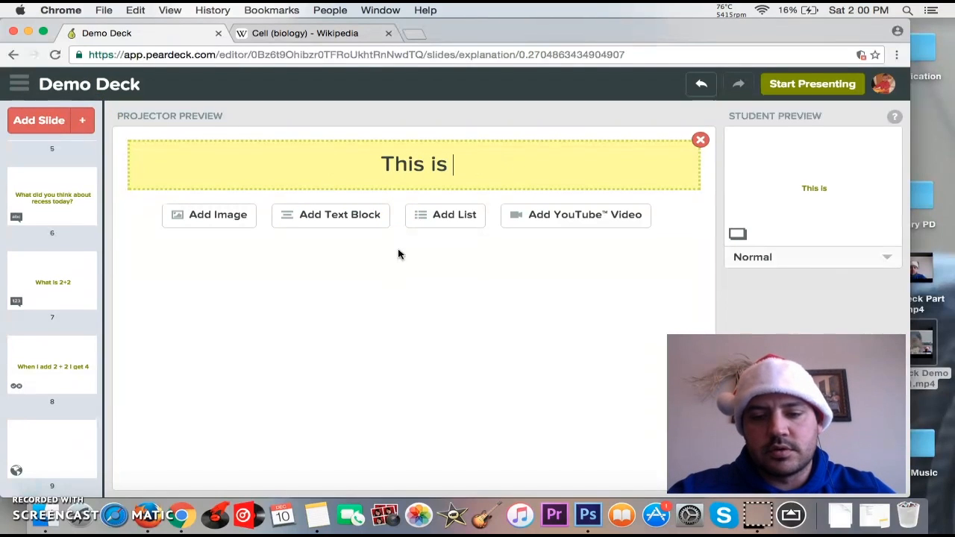
text(important)
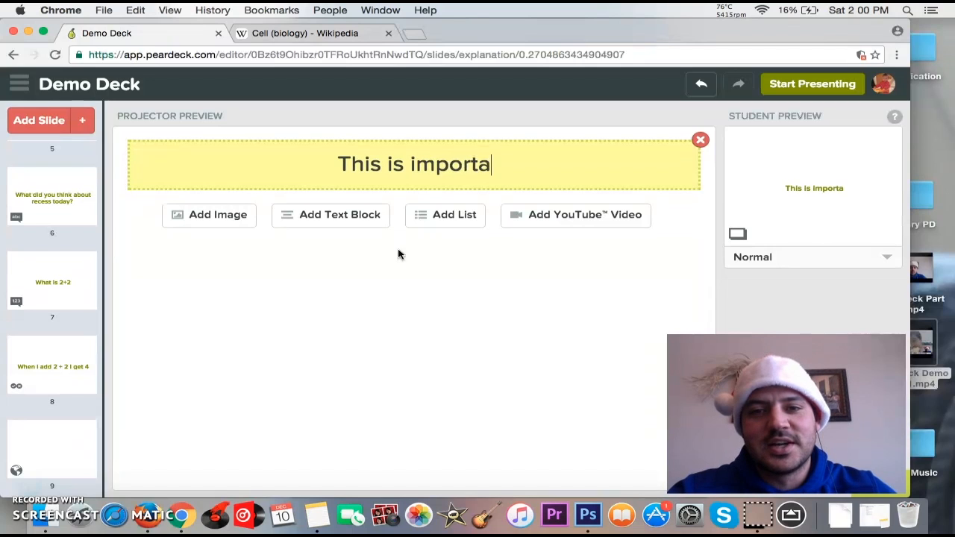
click(282, 326)
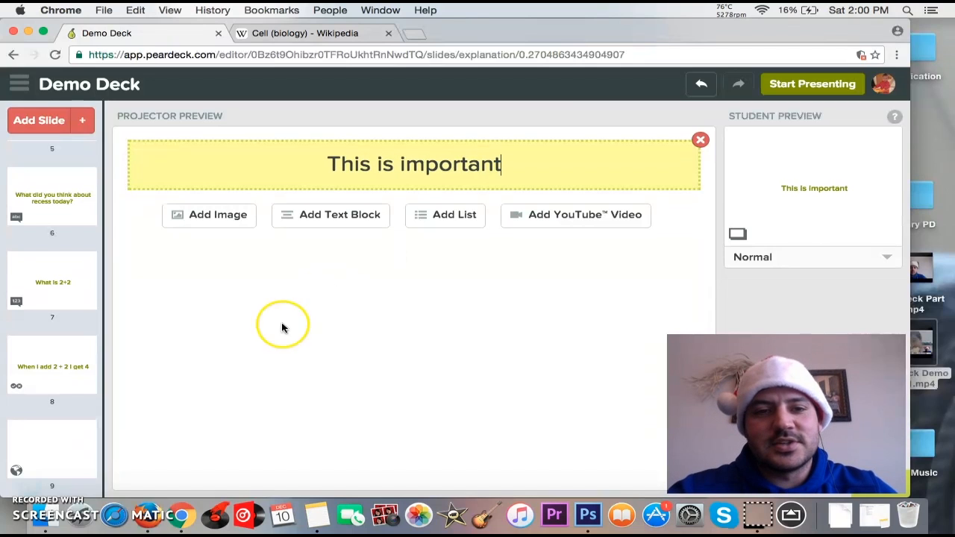
Add a text block below the title reading "Key Point is ...." with a second line "- PEardeck is awesome".
click(342, 220)
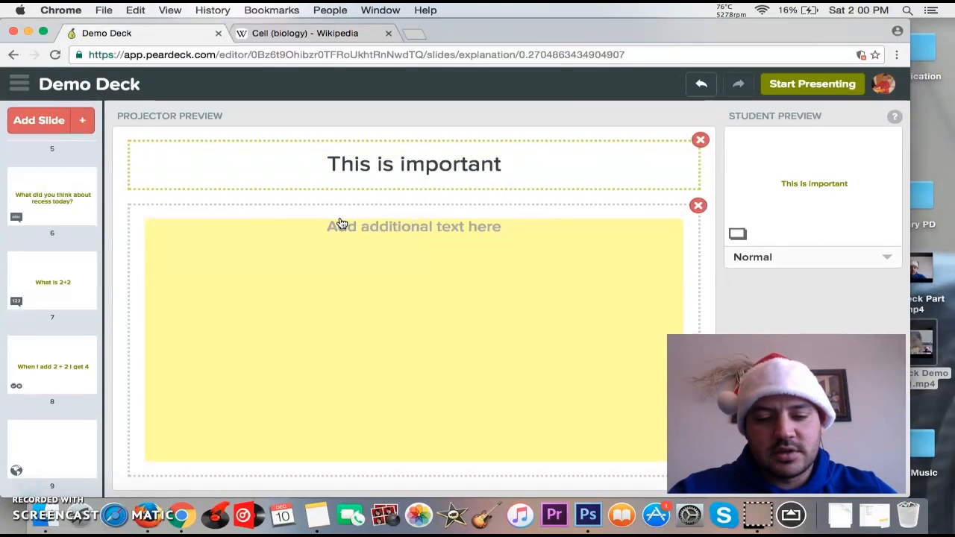
text(Key Point is )
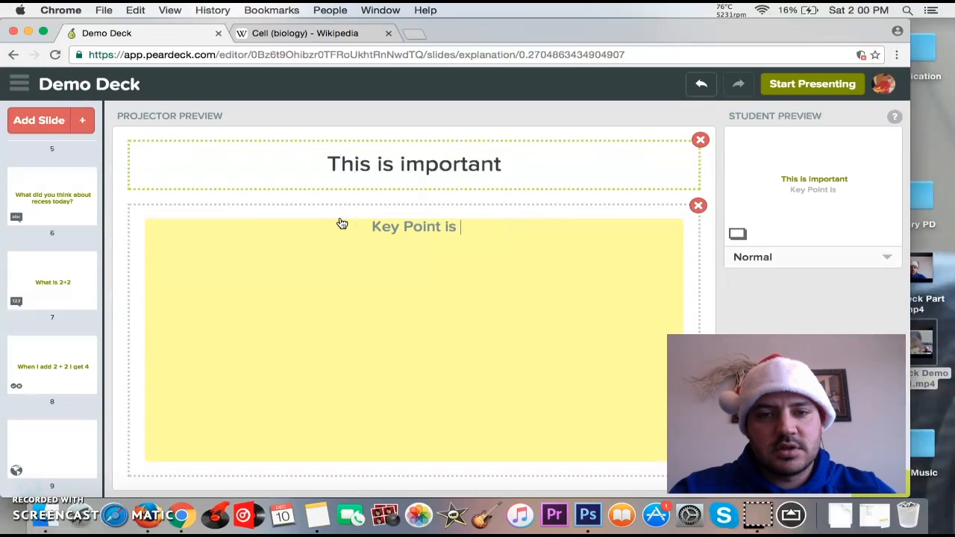
text(....- )
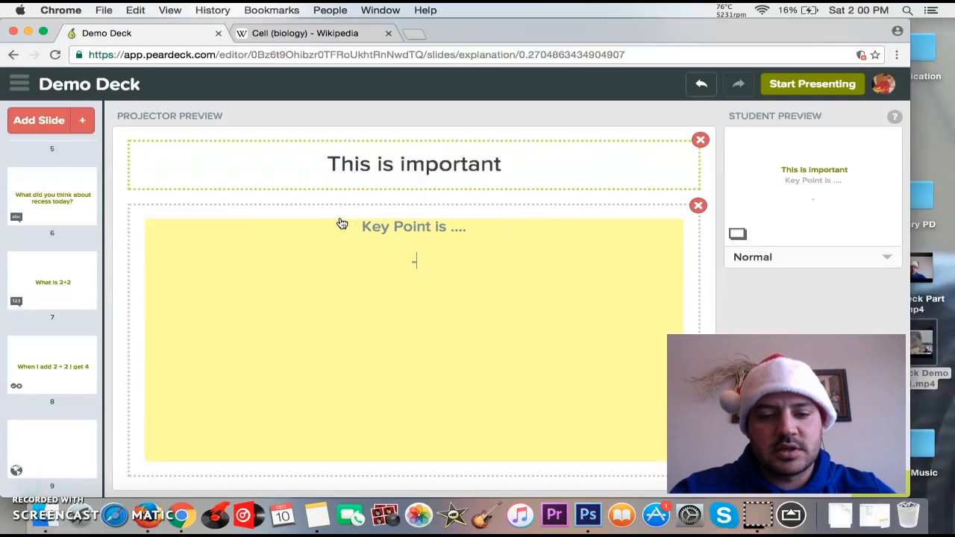
text(T)
text(Earde)
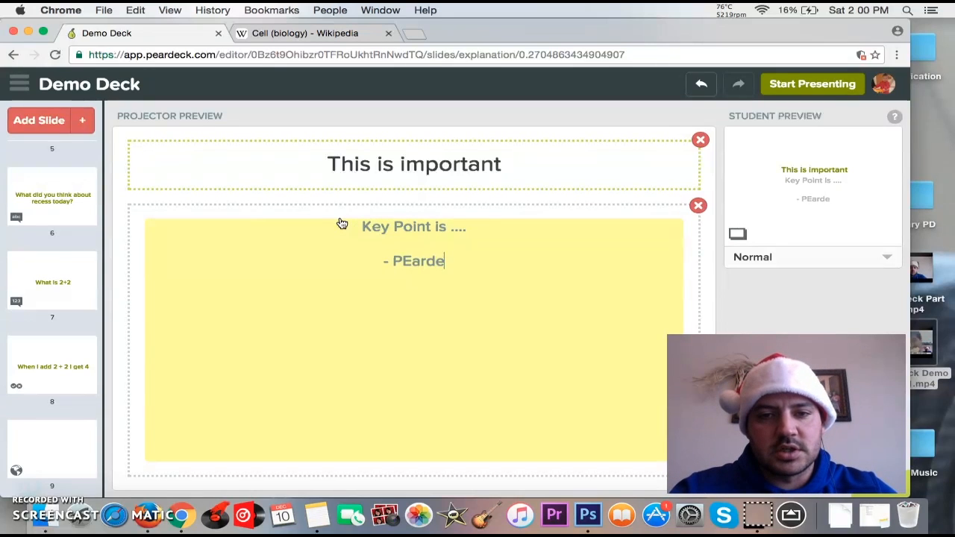
text(ck is Awe)
key(BackSpace)
key(BackSpace)
key(BackSpace)
text(a)
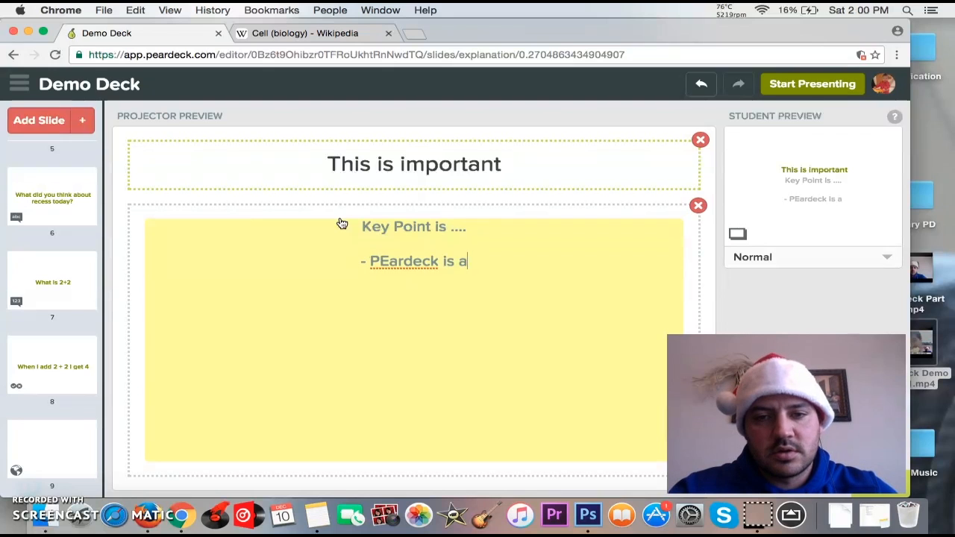
text(wesome)
key(Return)
click(748, 281)
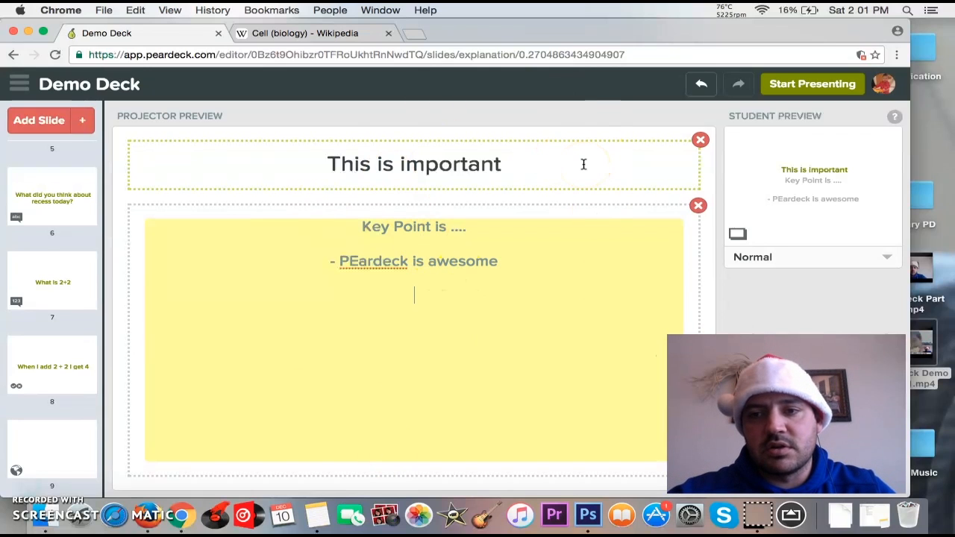
scroll(59, 254, down, 3)
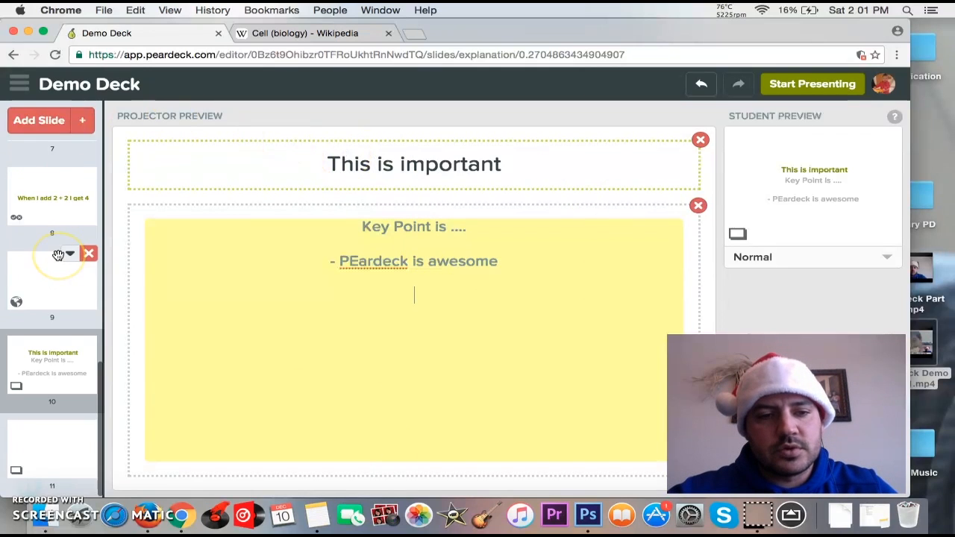
scroll(58, 256, up, 5)
scroll(58, 256, down, 5)
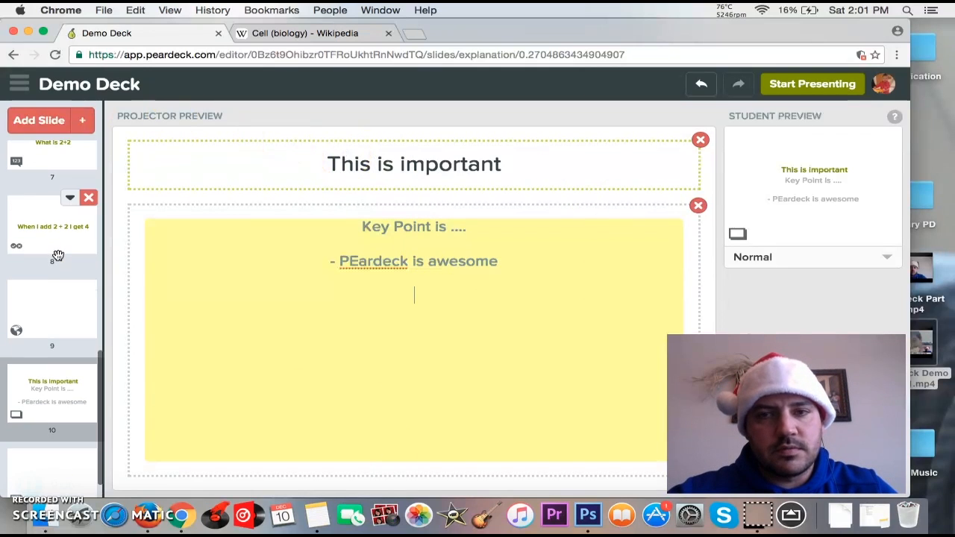
click(85, 128)
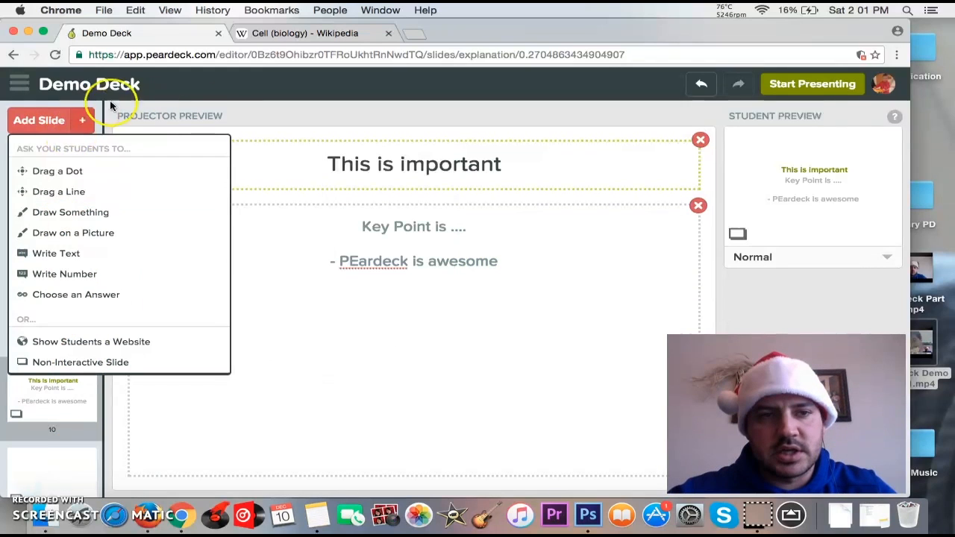
click(256, 105)
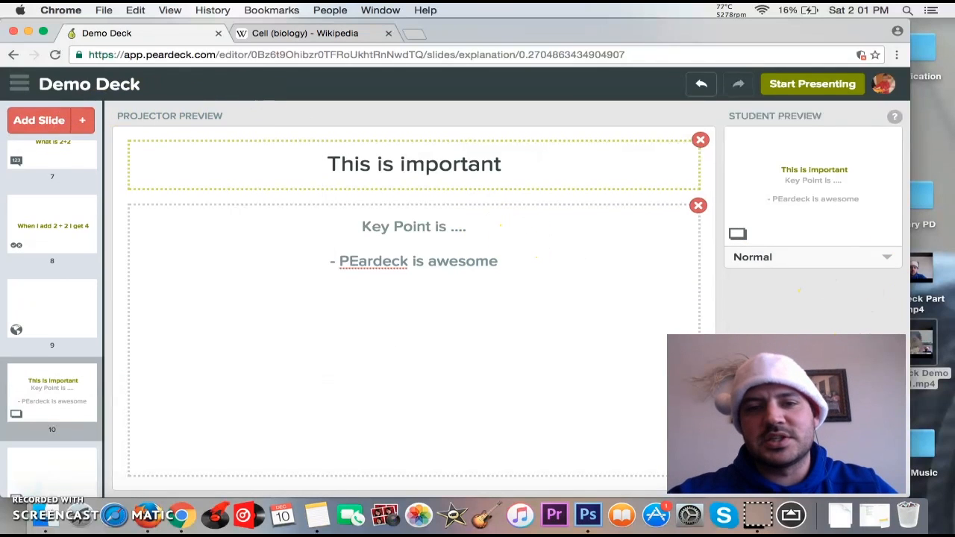
scroll(86, 405, down, 1)
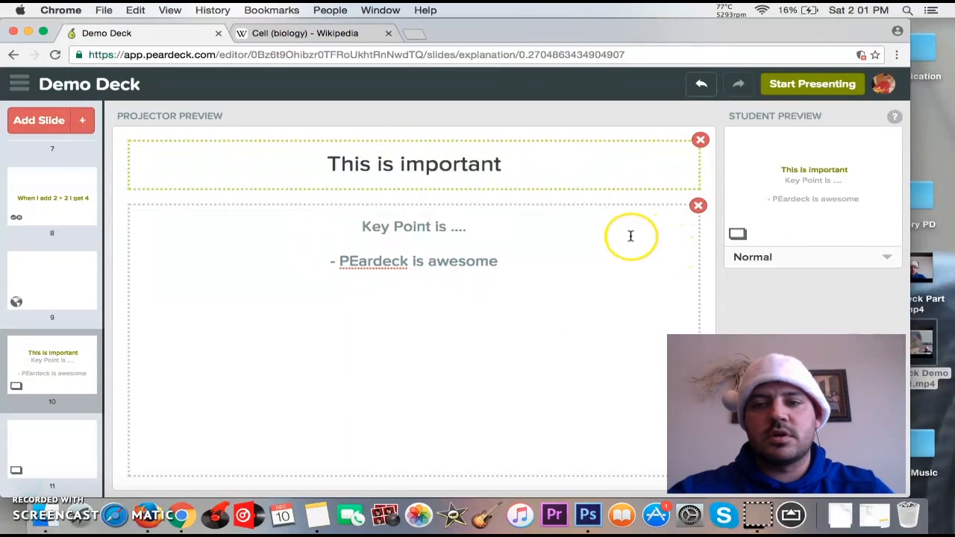
Change the "This is important" slide from a normal slide to a Draggable slide.
click(887, 258)
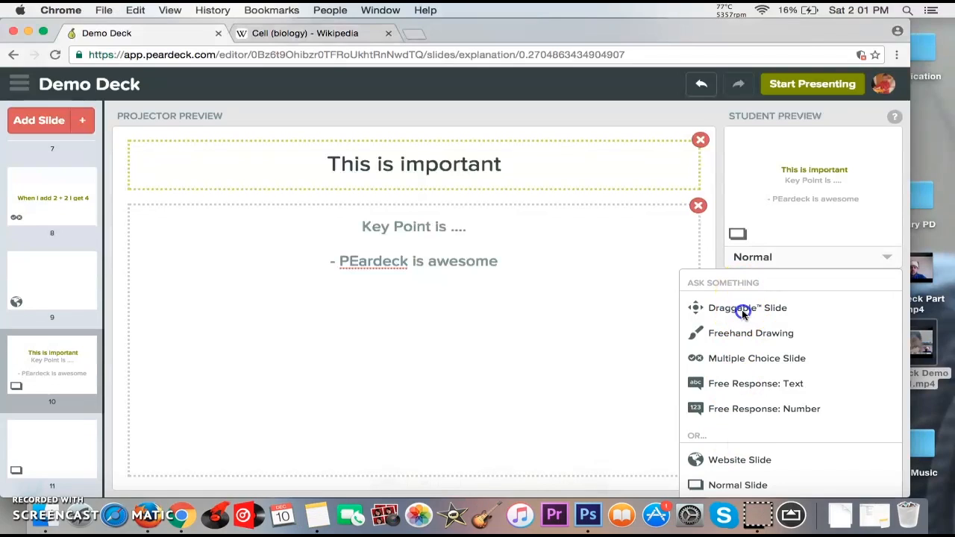
click(741, 316)
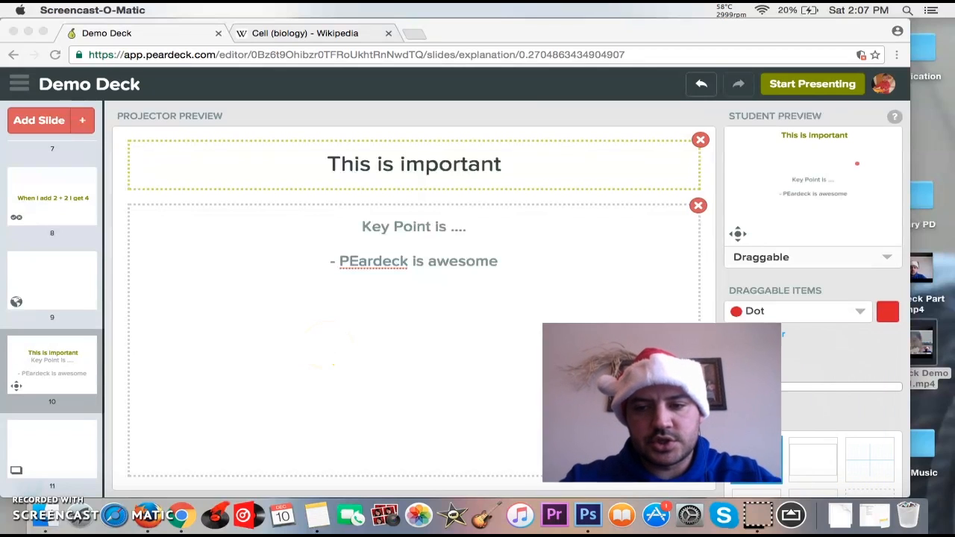
click(366, 466)
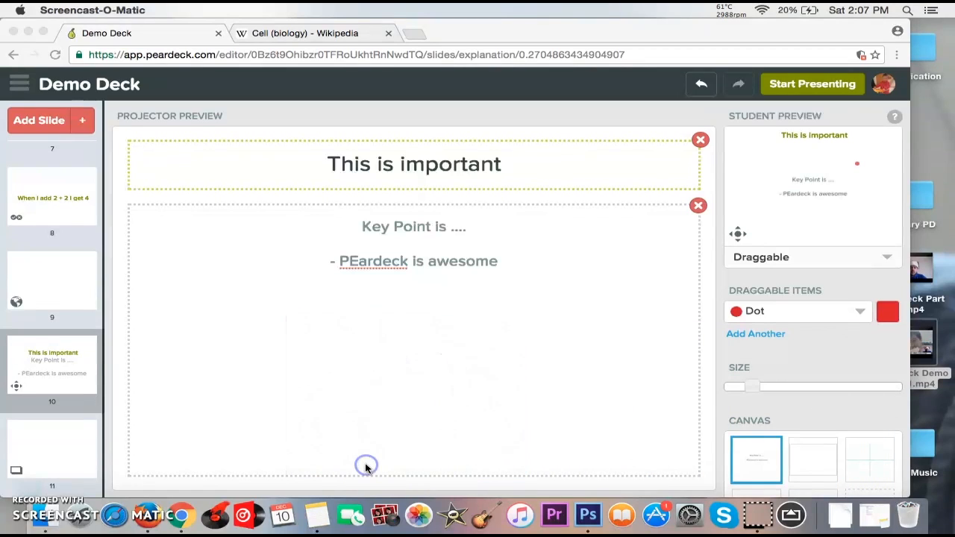
Append the filler text "m dkd jdjssj" to the end of the draggable slide's title.
click(505, 161)
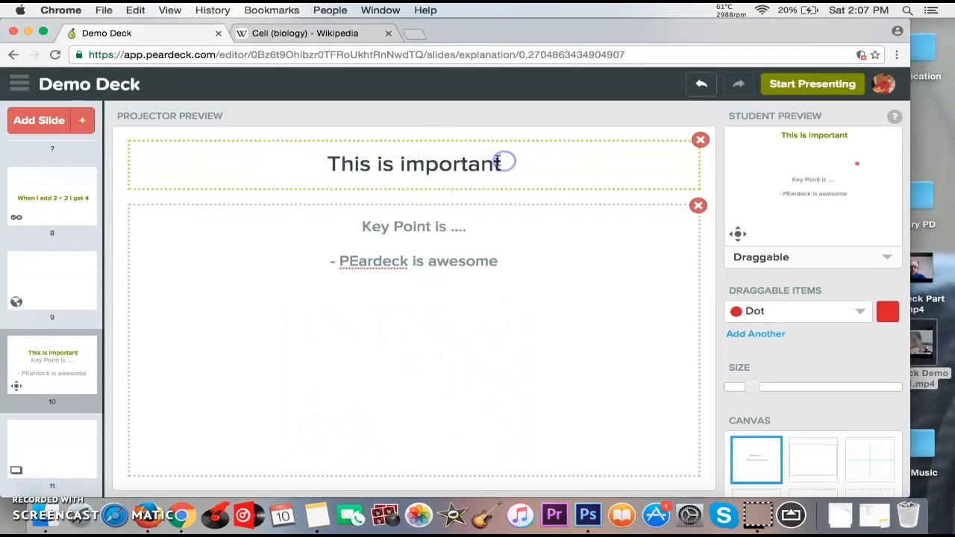
text(m dkd)
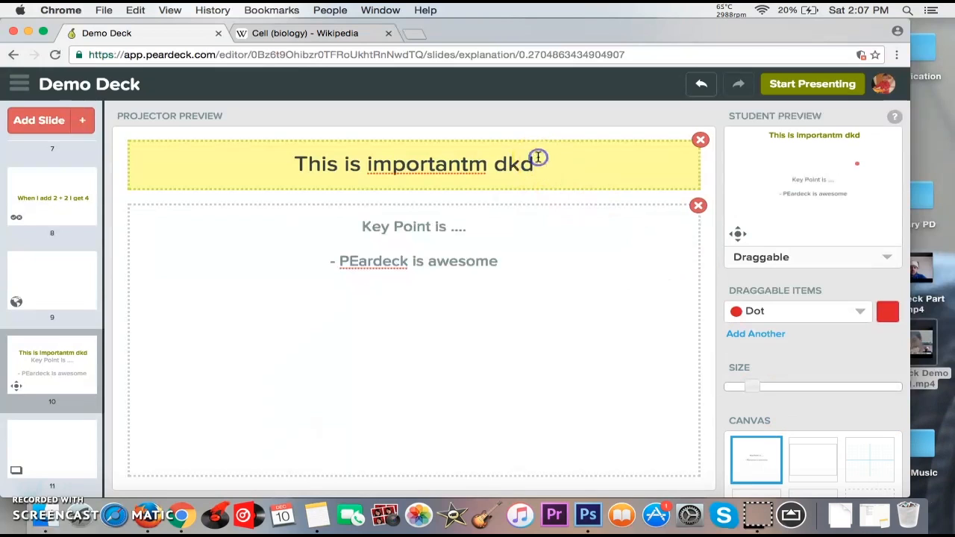
text( jdjssj)
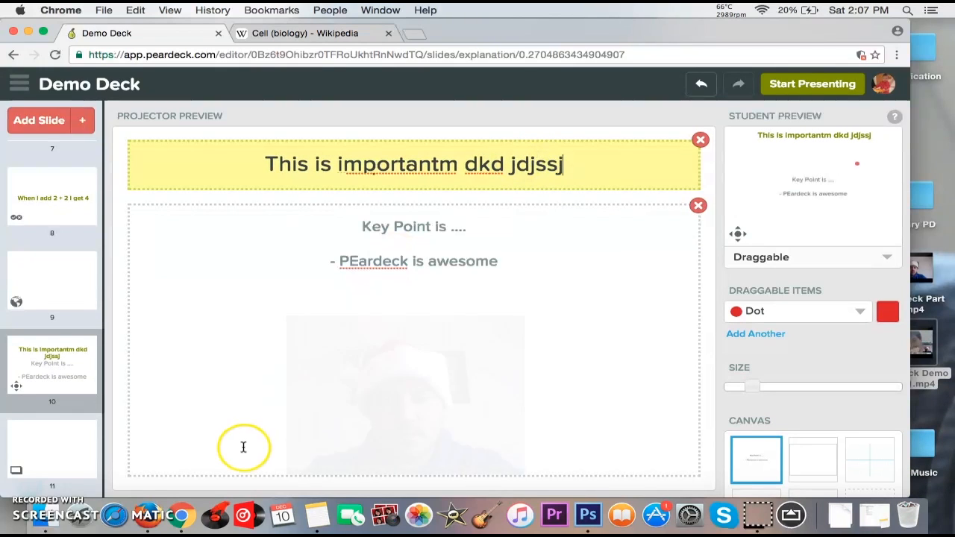
click(489, 512)
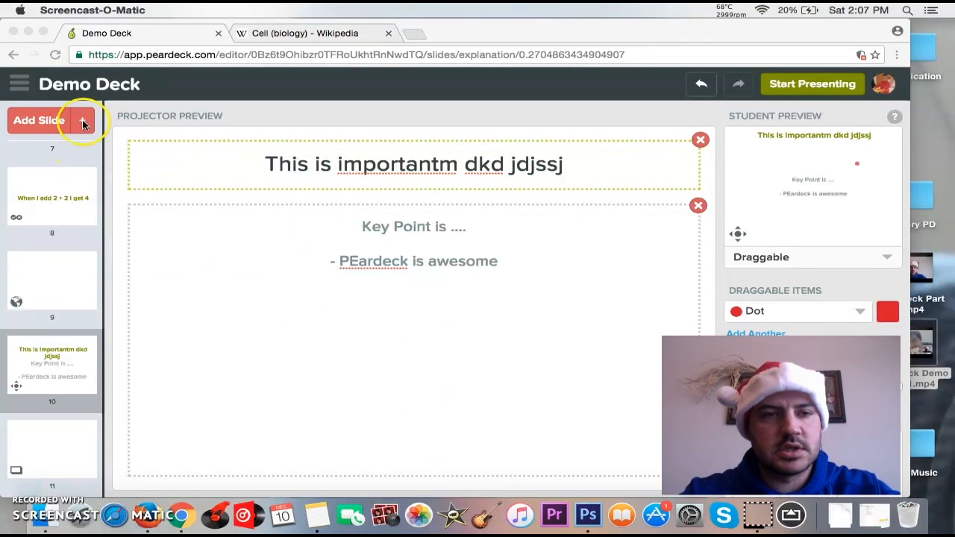
Look over the deck's file and help options, and leave the editor for the Pear Deck home page.
click(20, 87)
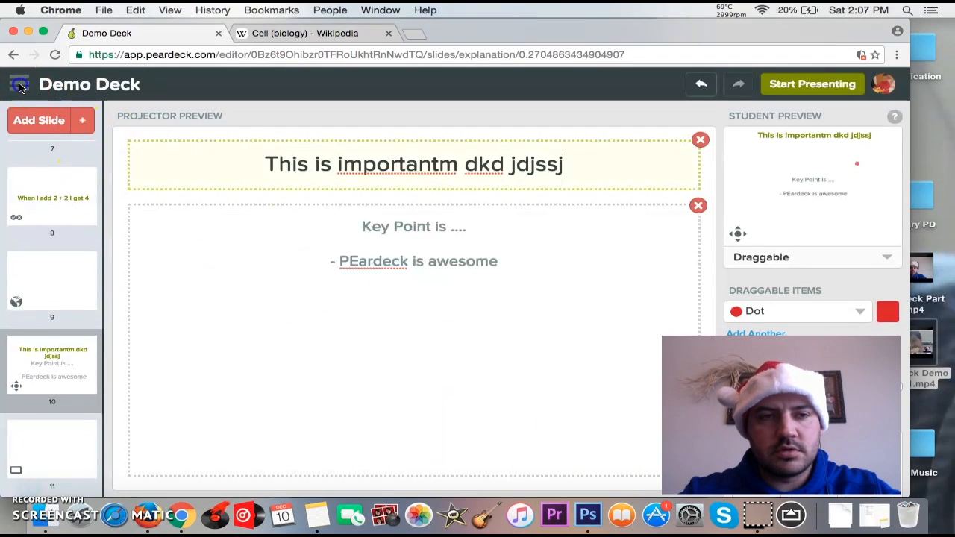
click(19, 87)
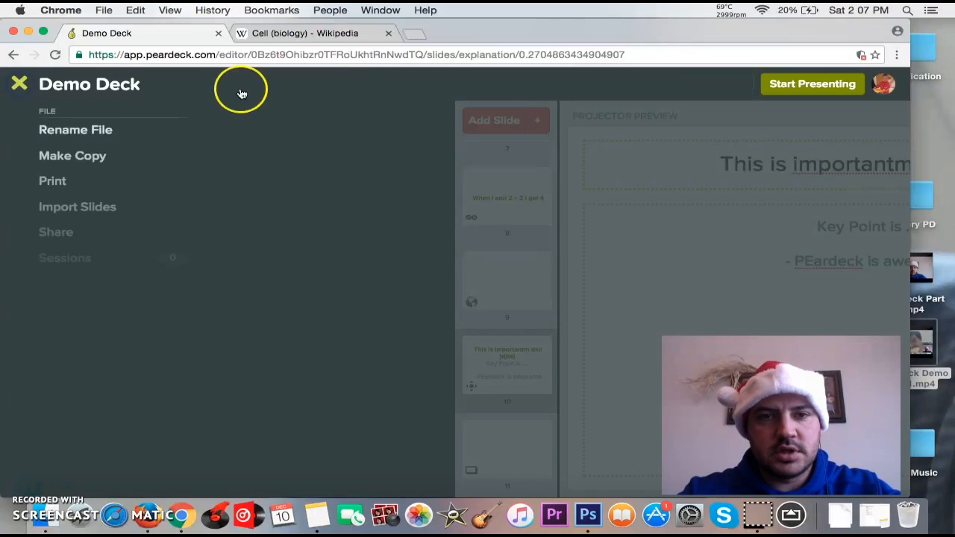
click(20, 84)
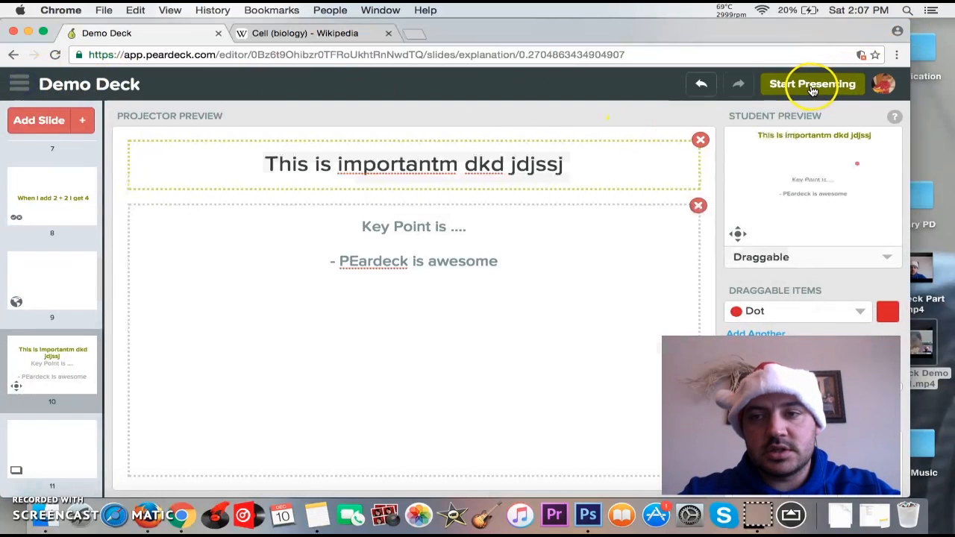
click(19, 84)
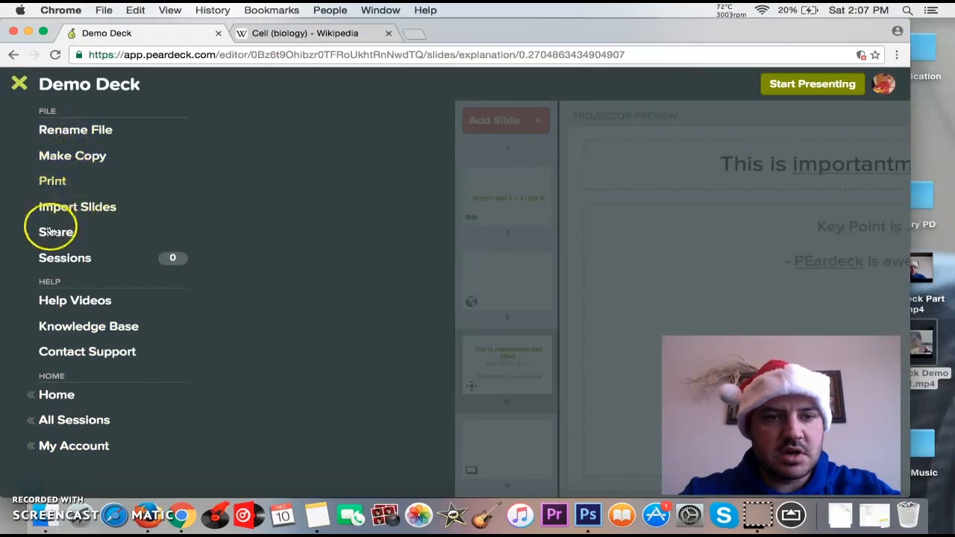
click(73, 403)
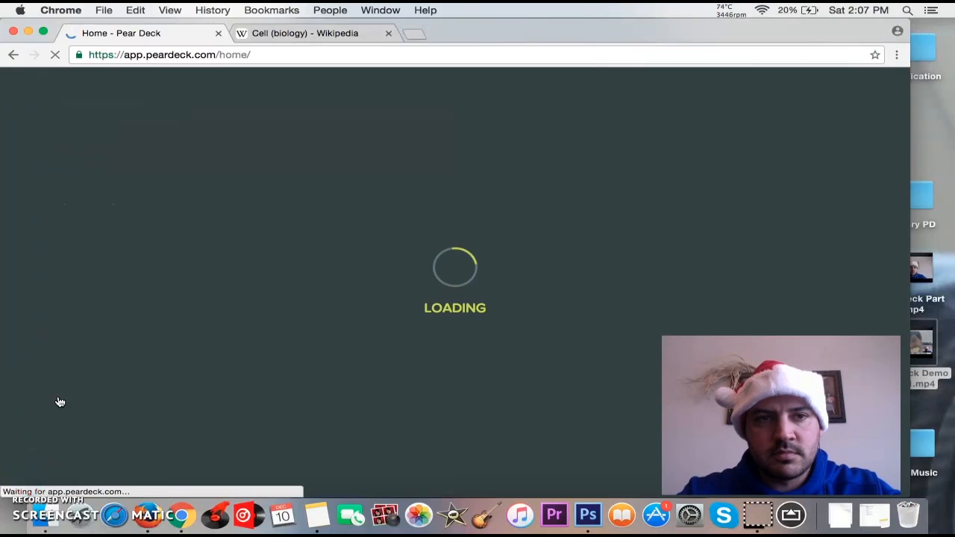